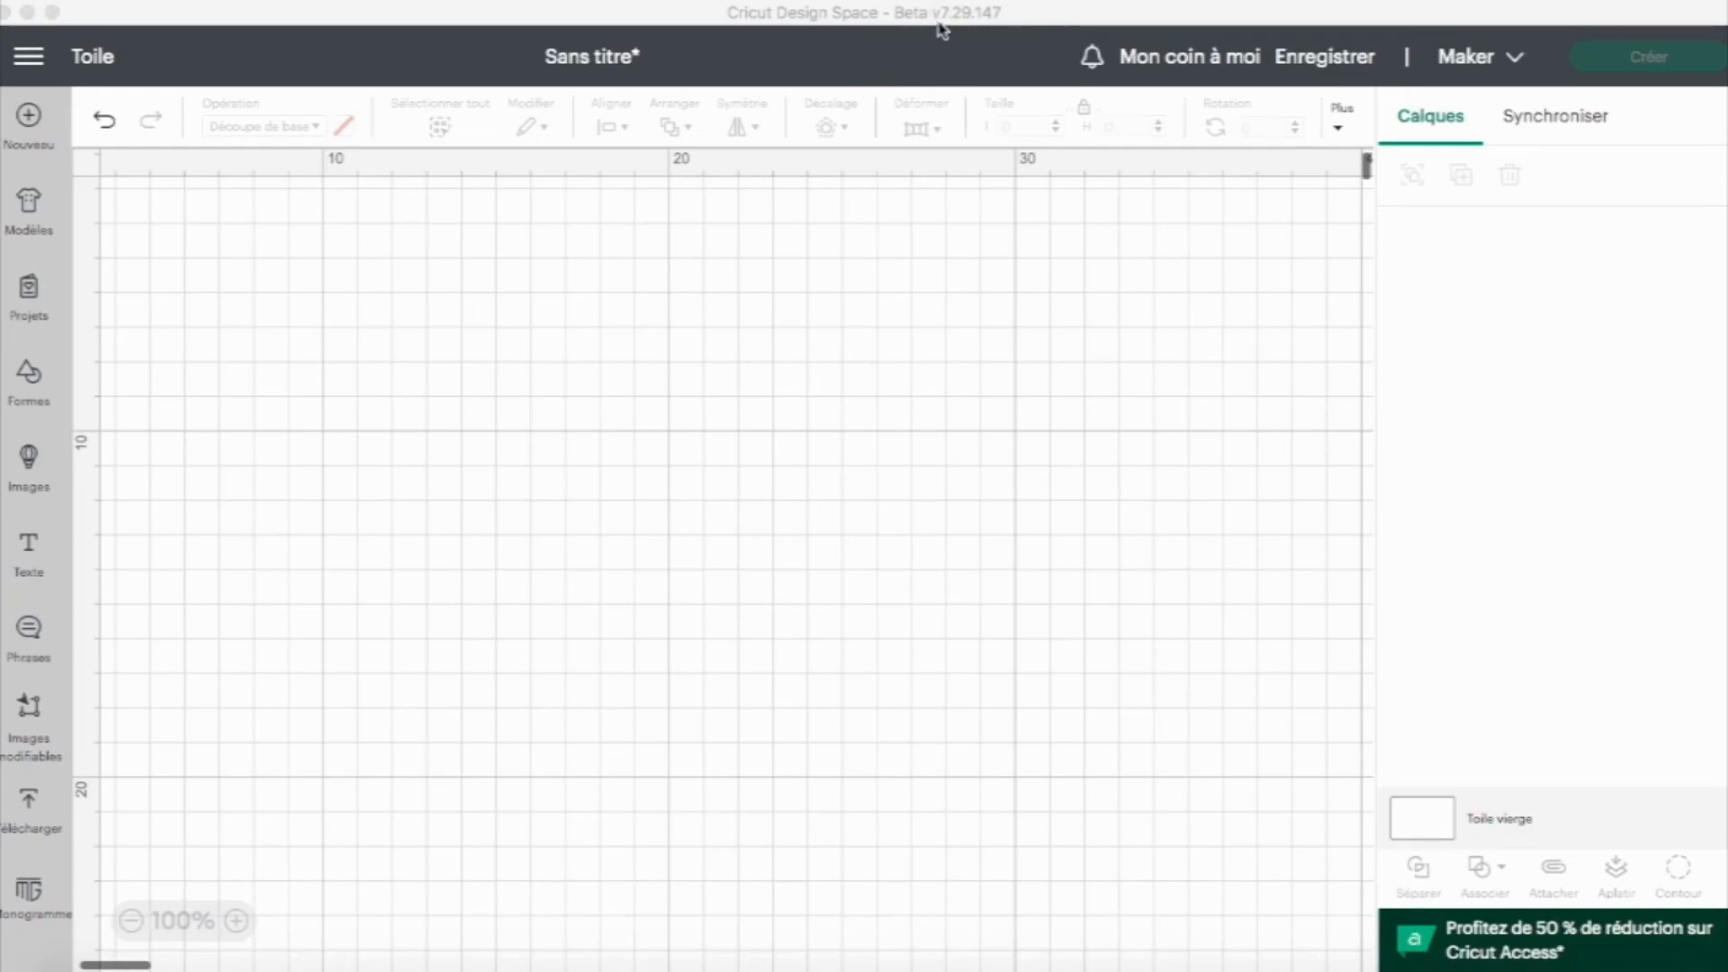
- Set the application experience to Beta in the general Design Space settings and save the choice
click(36, 62)
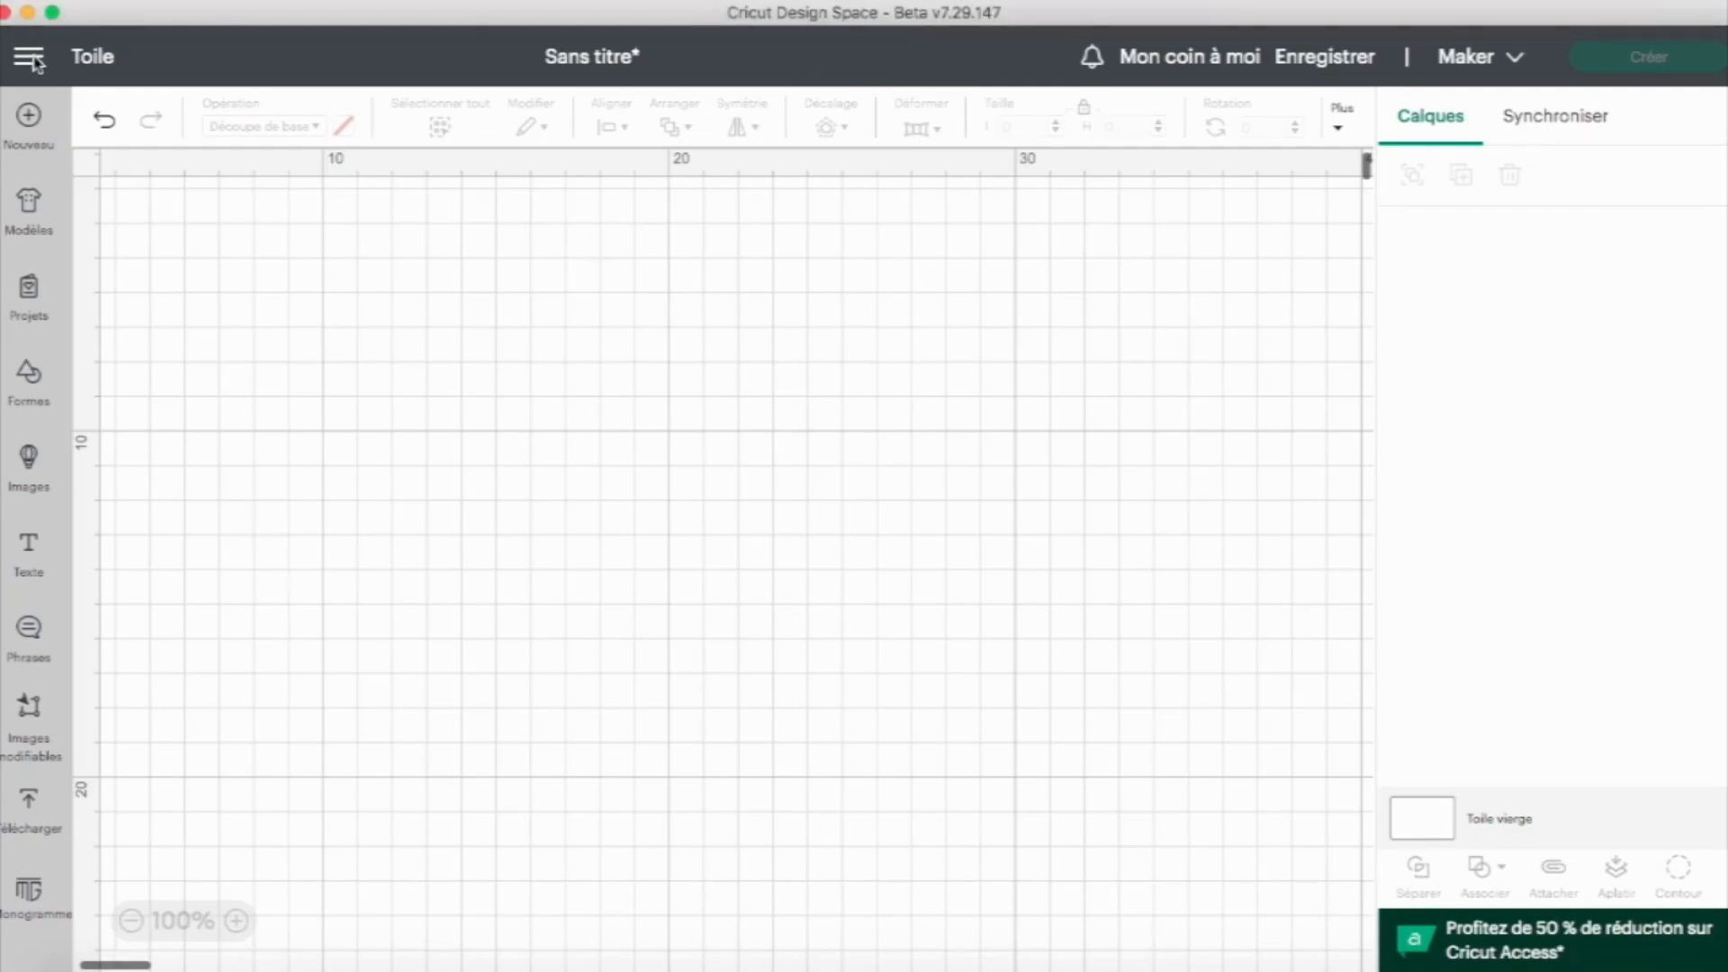
click(33, 59)
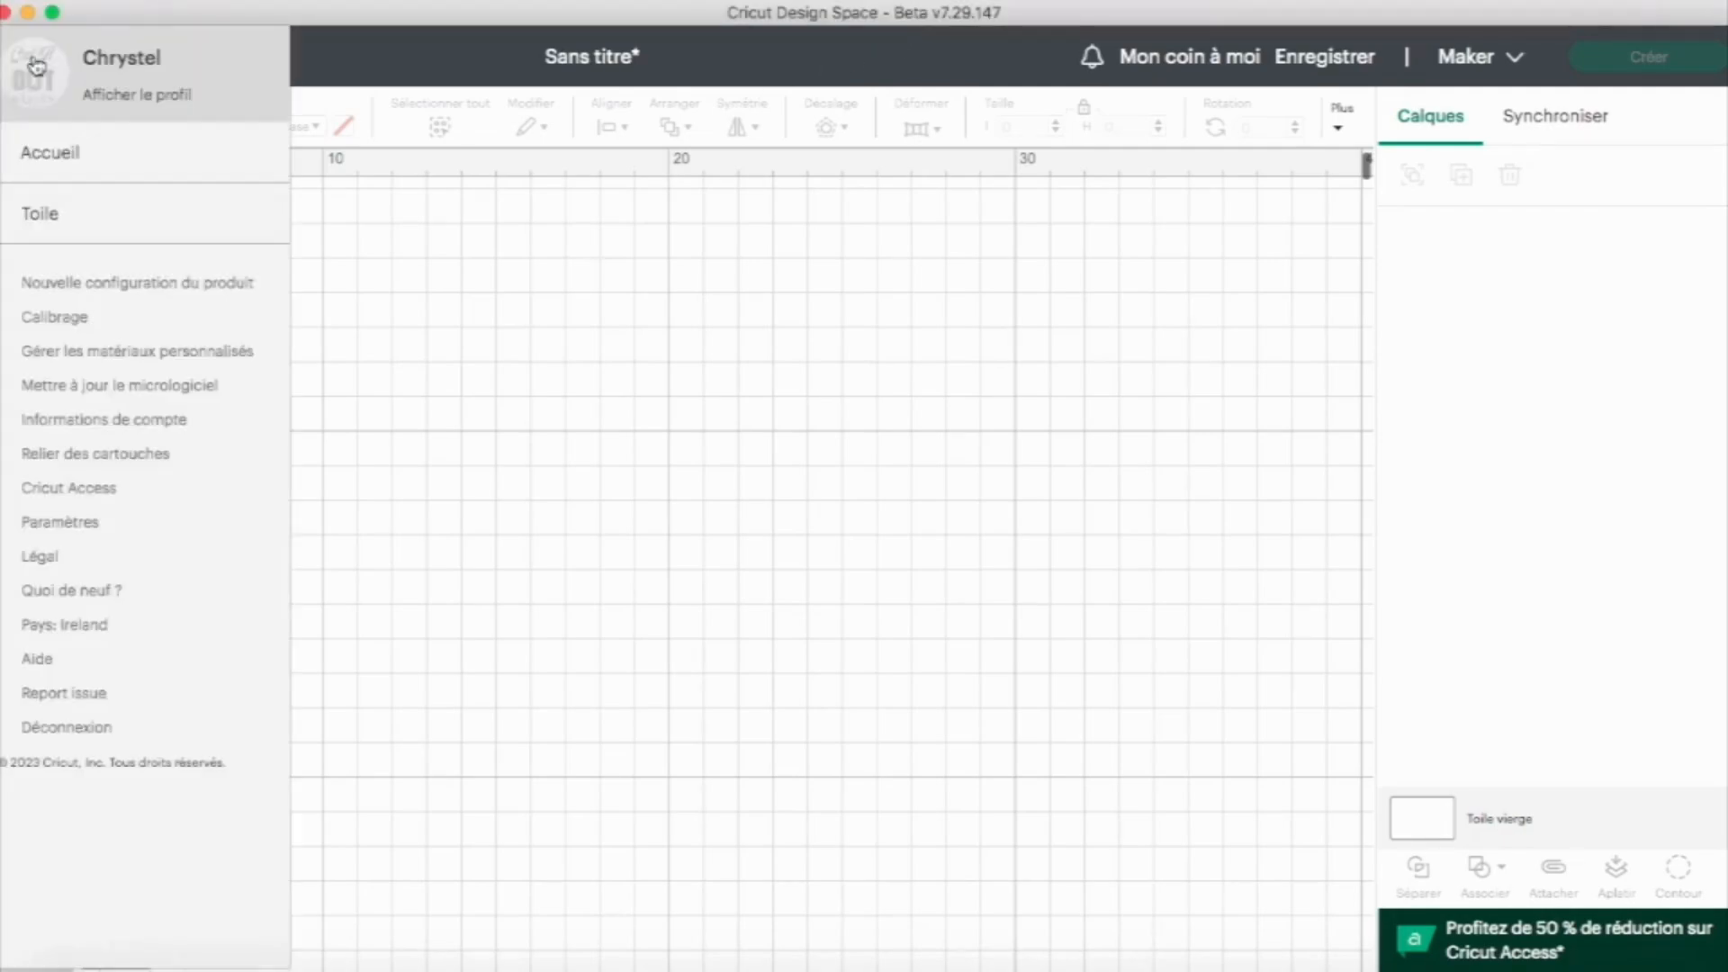
click(60, 529)
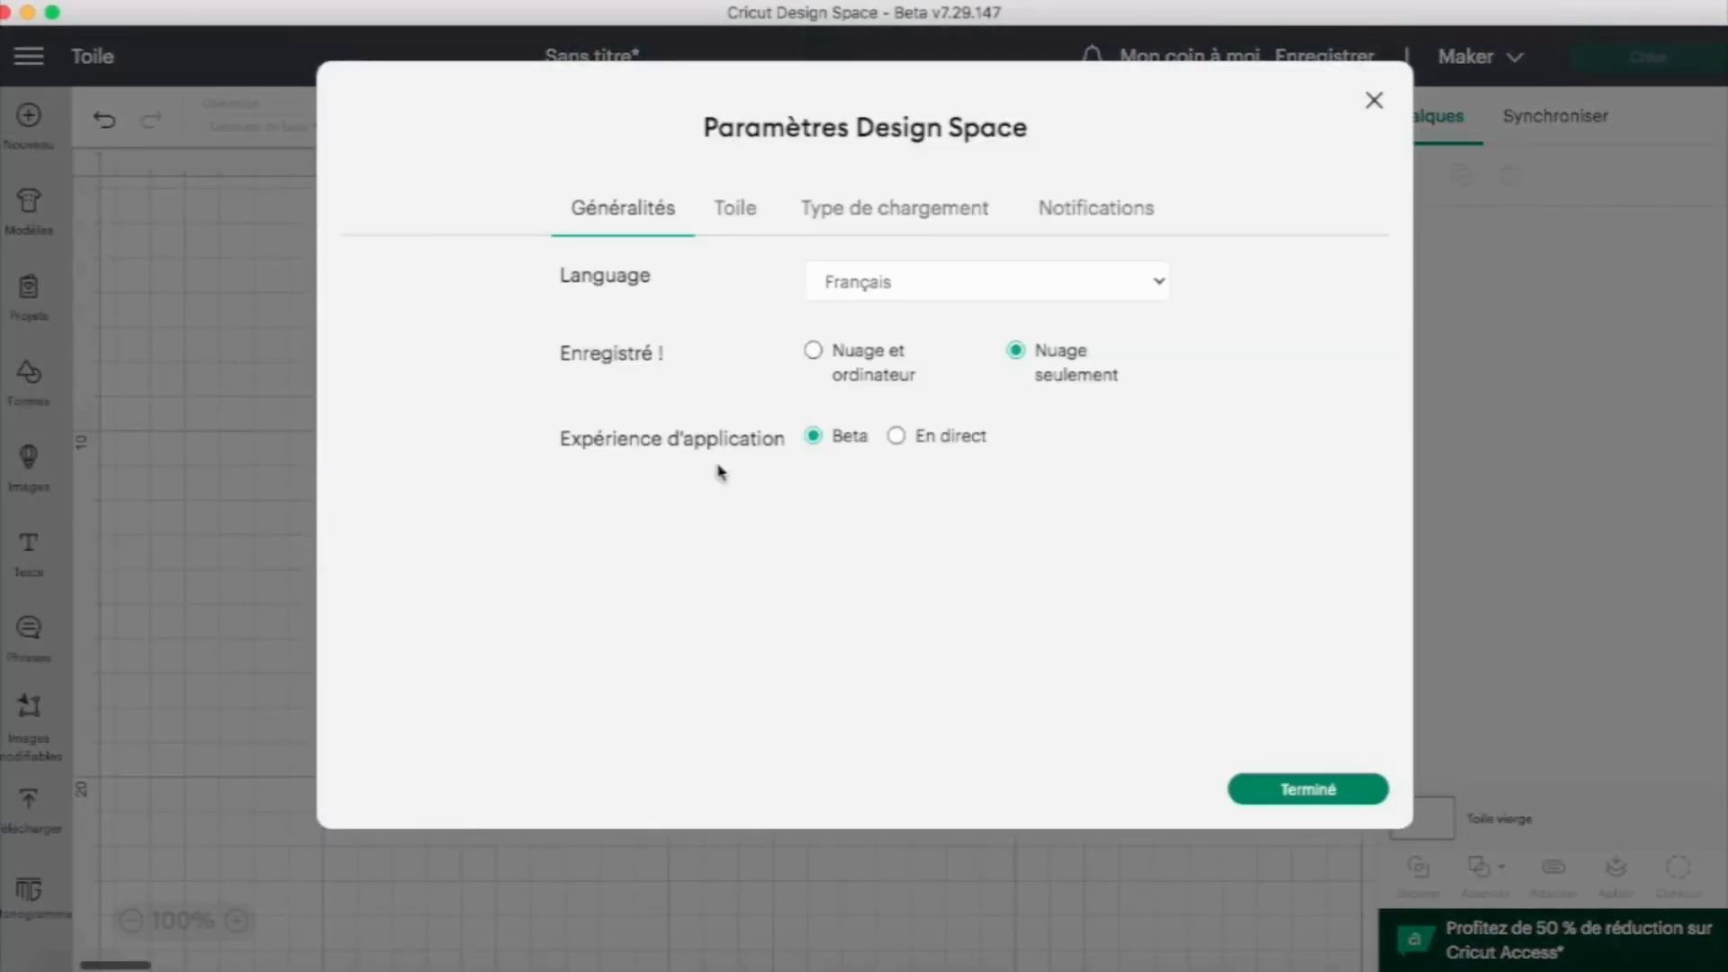
click(898, 438)
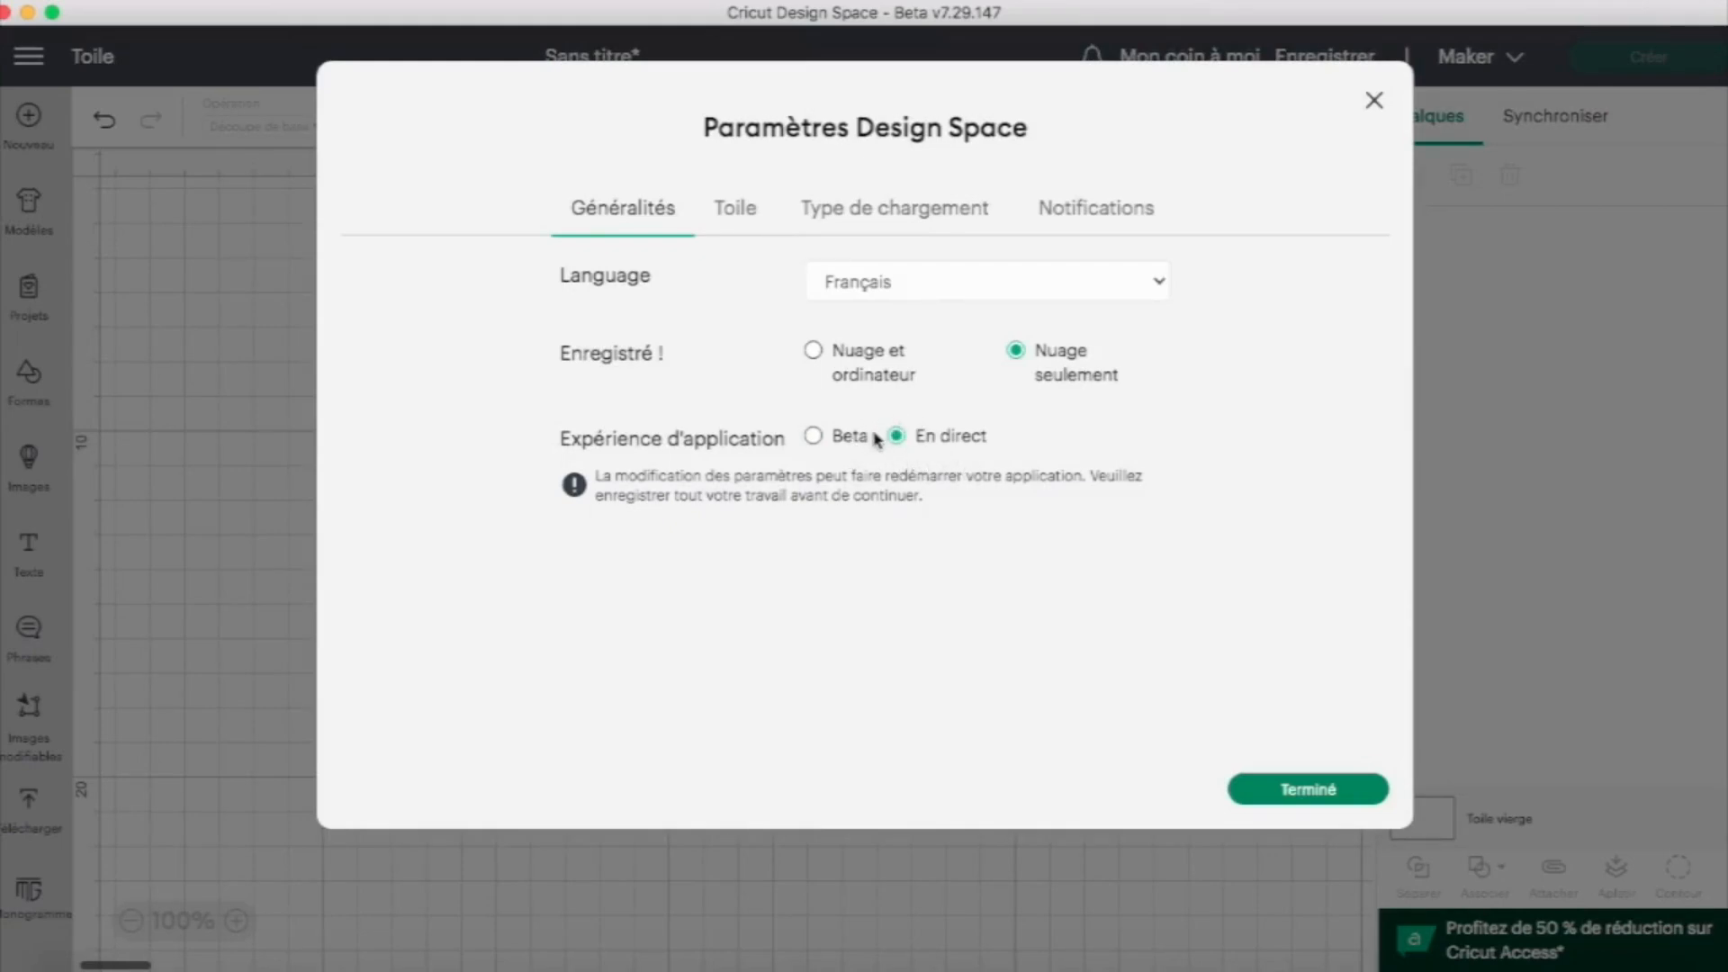
click(813, 438)
click(1279, 792)
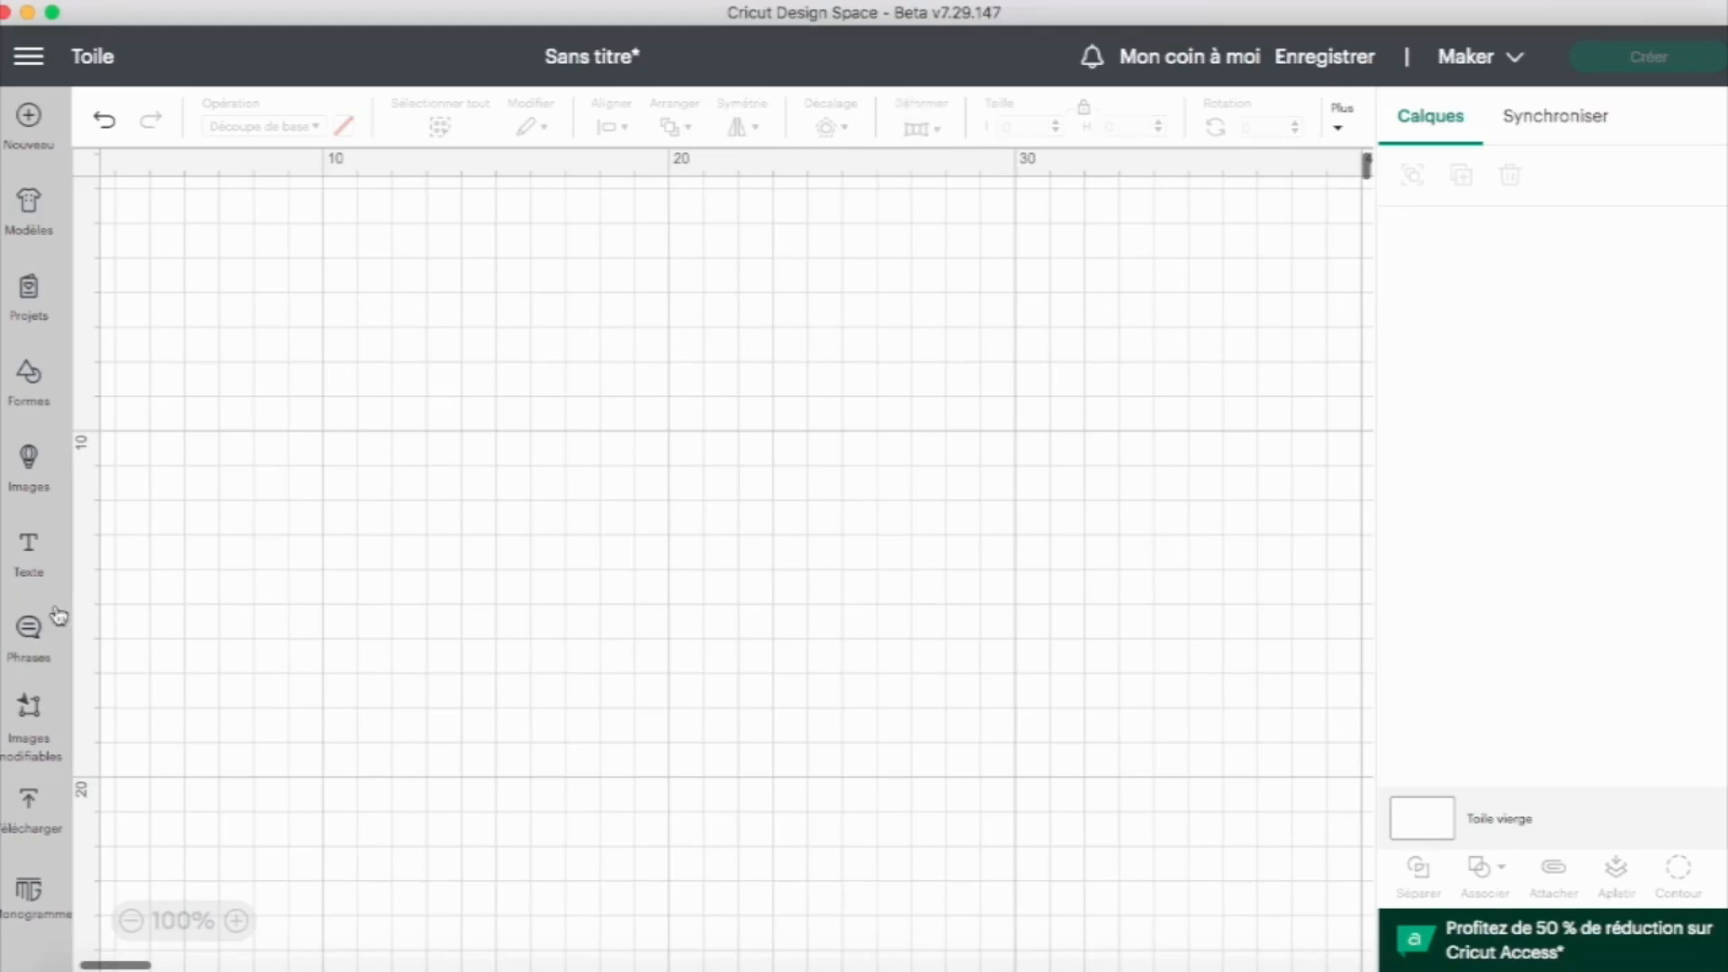
- Add a text object to the canvas and choose the Groovy Yellow system font for it
click(30, 555)
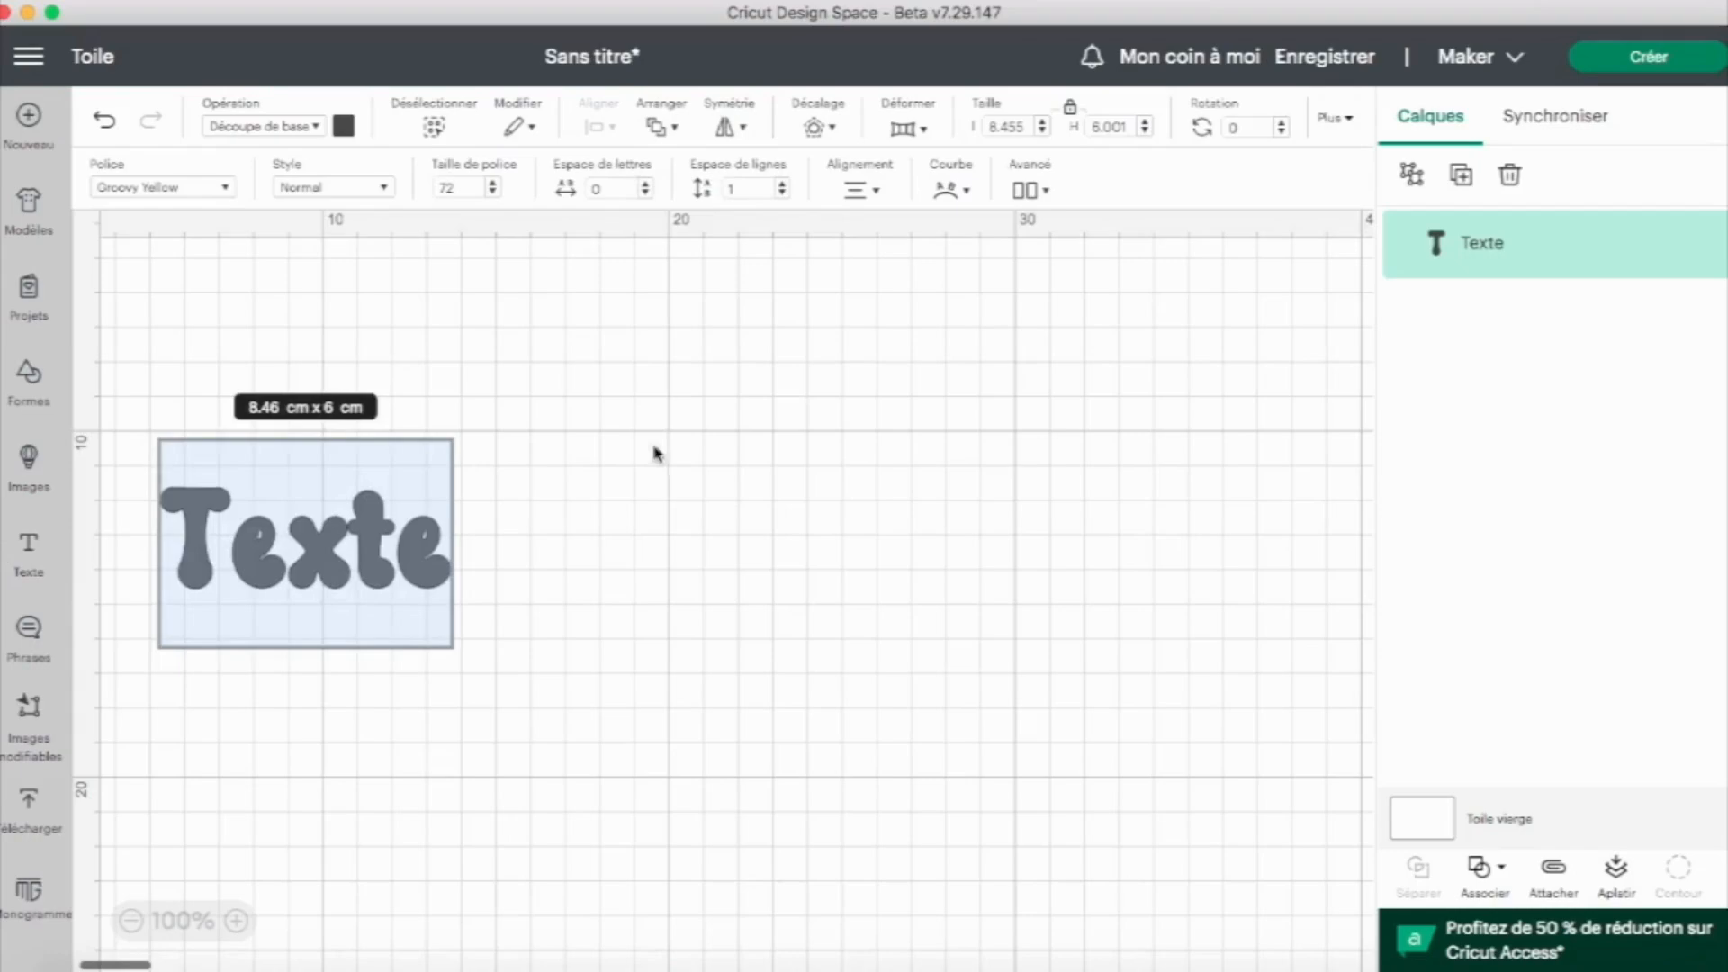
click(907, 129)
click(229, 187)
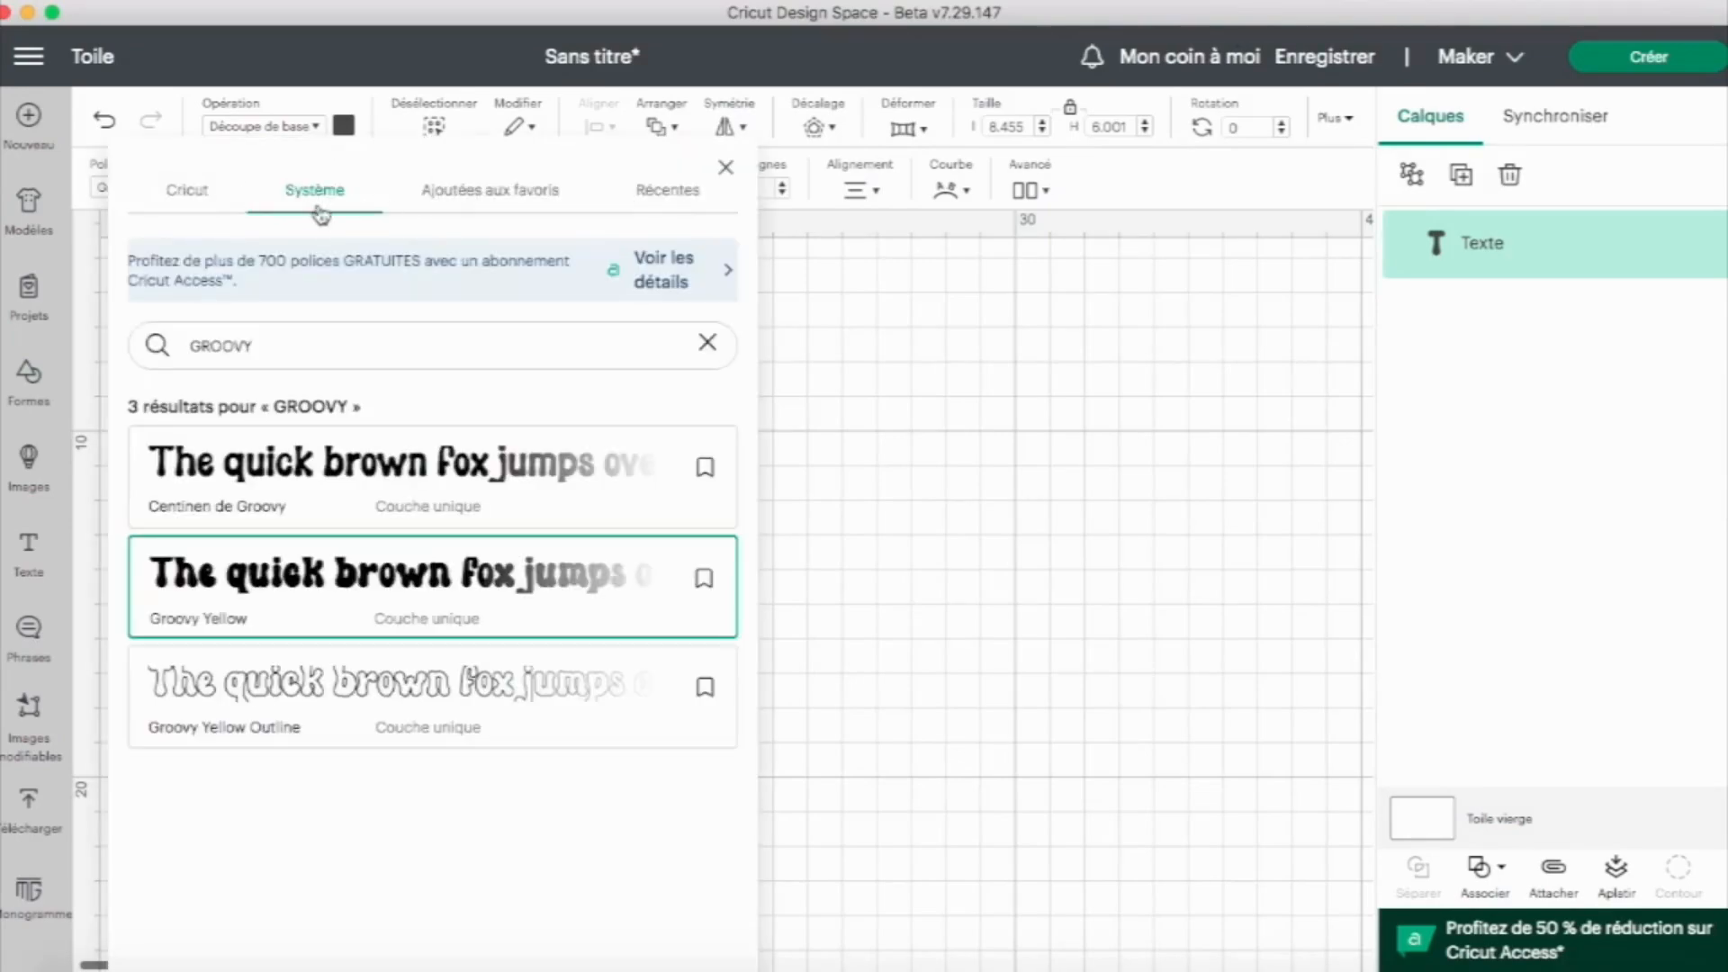
click(225, 621)
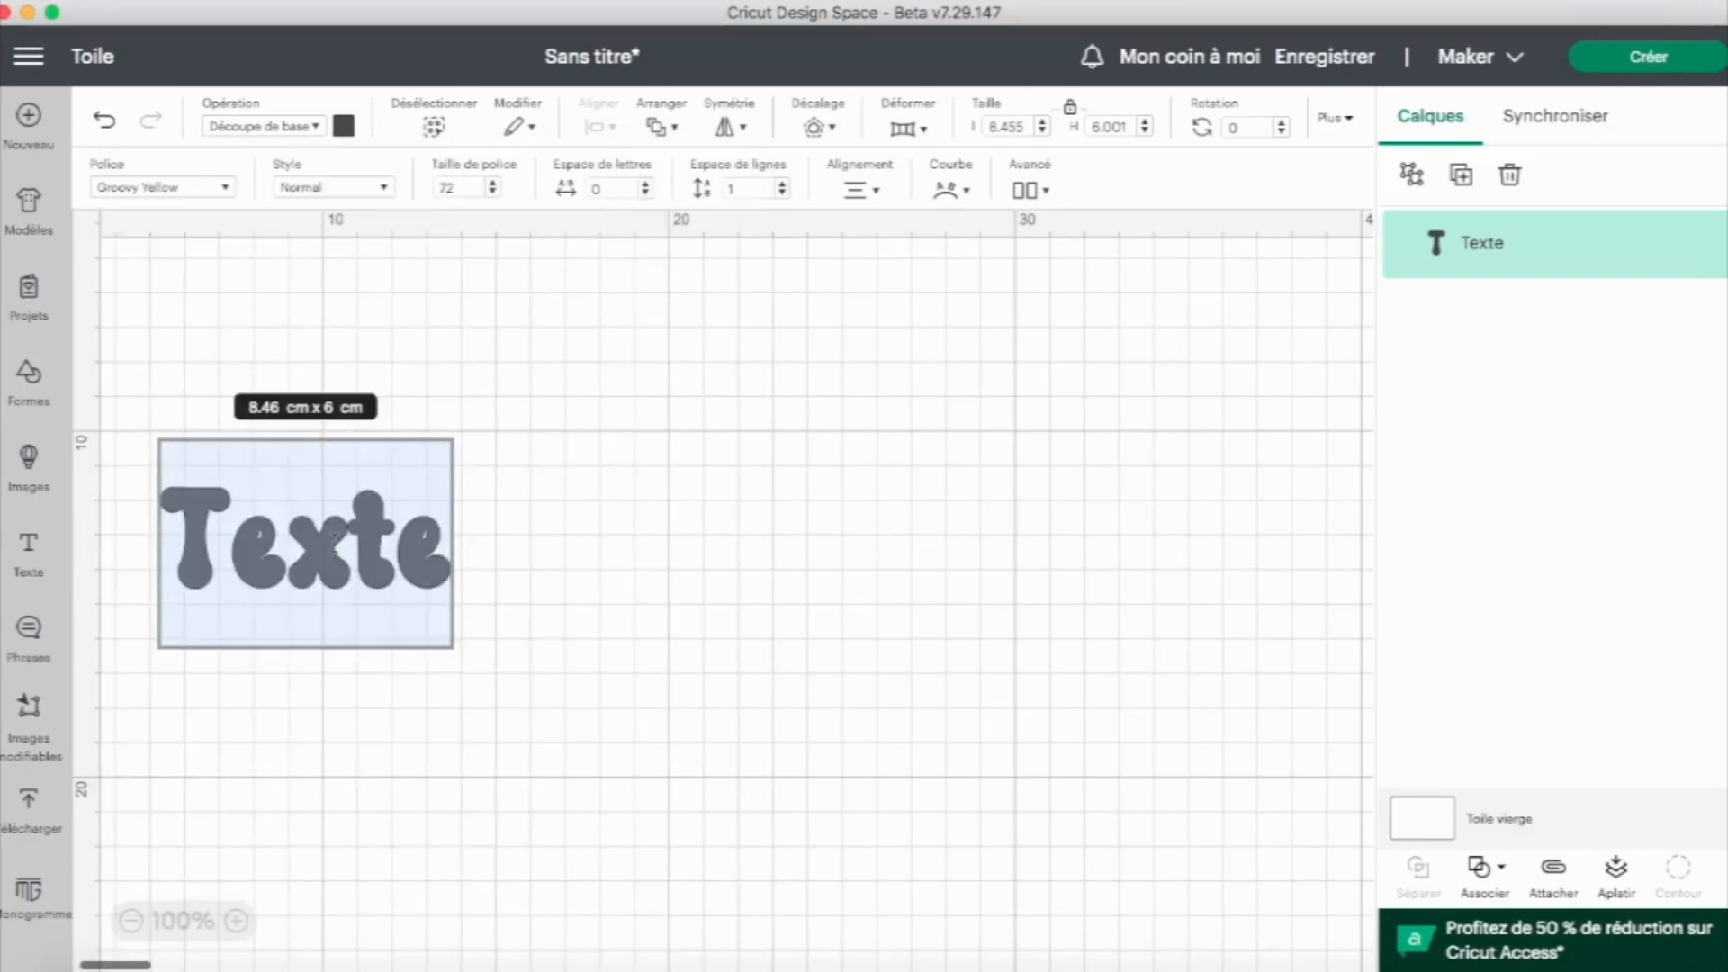
- Replace the placeholder text with "HELLO!"
text(HEELO)
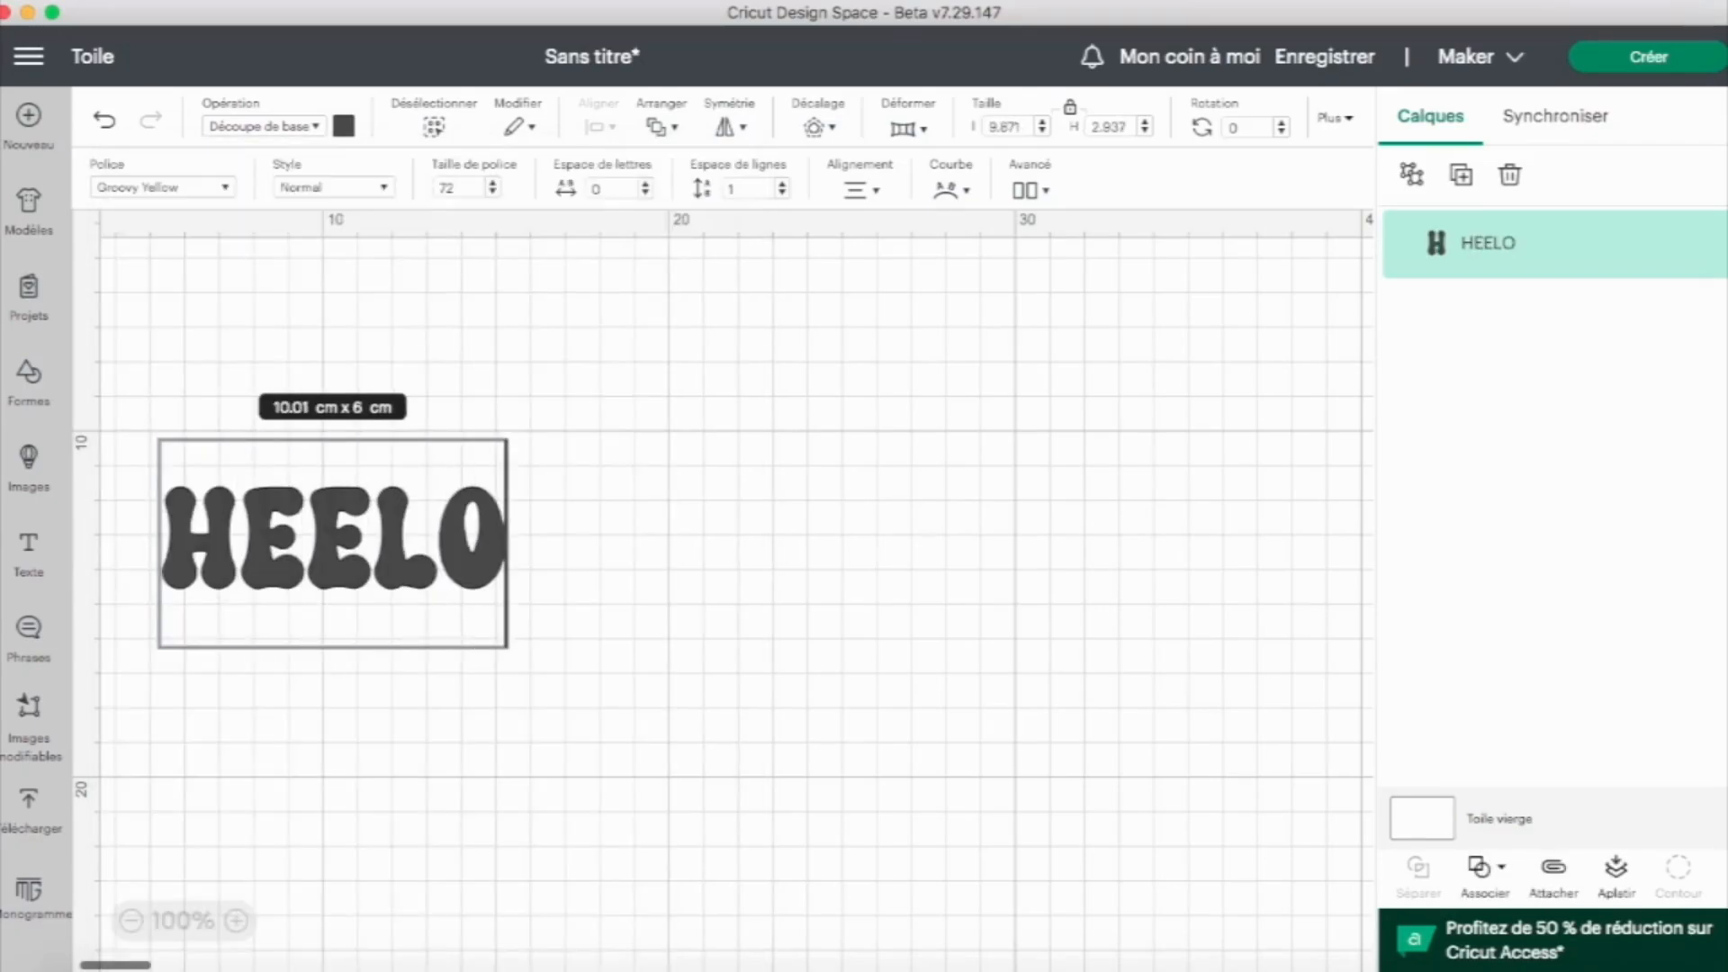
key(BackSpace)
key(BackSpace)
key(BackSpace)
text(LLO!)
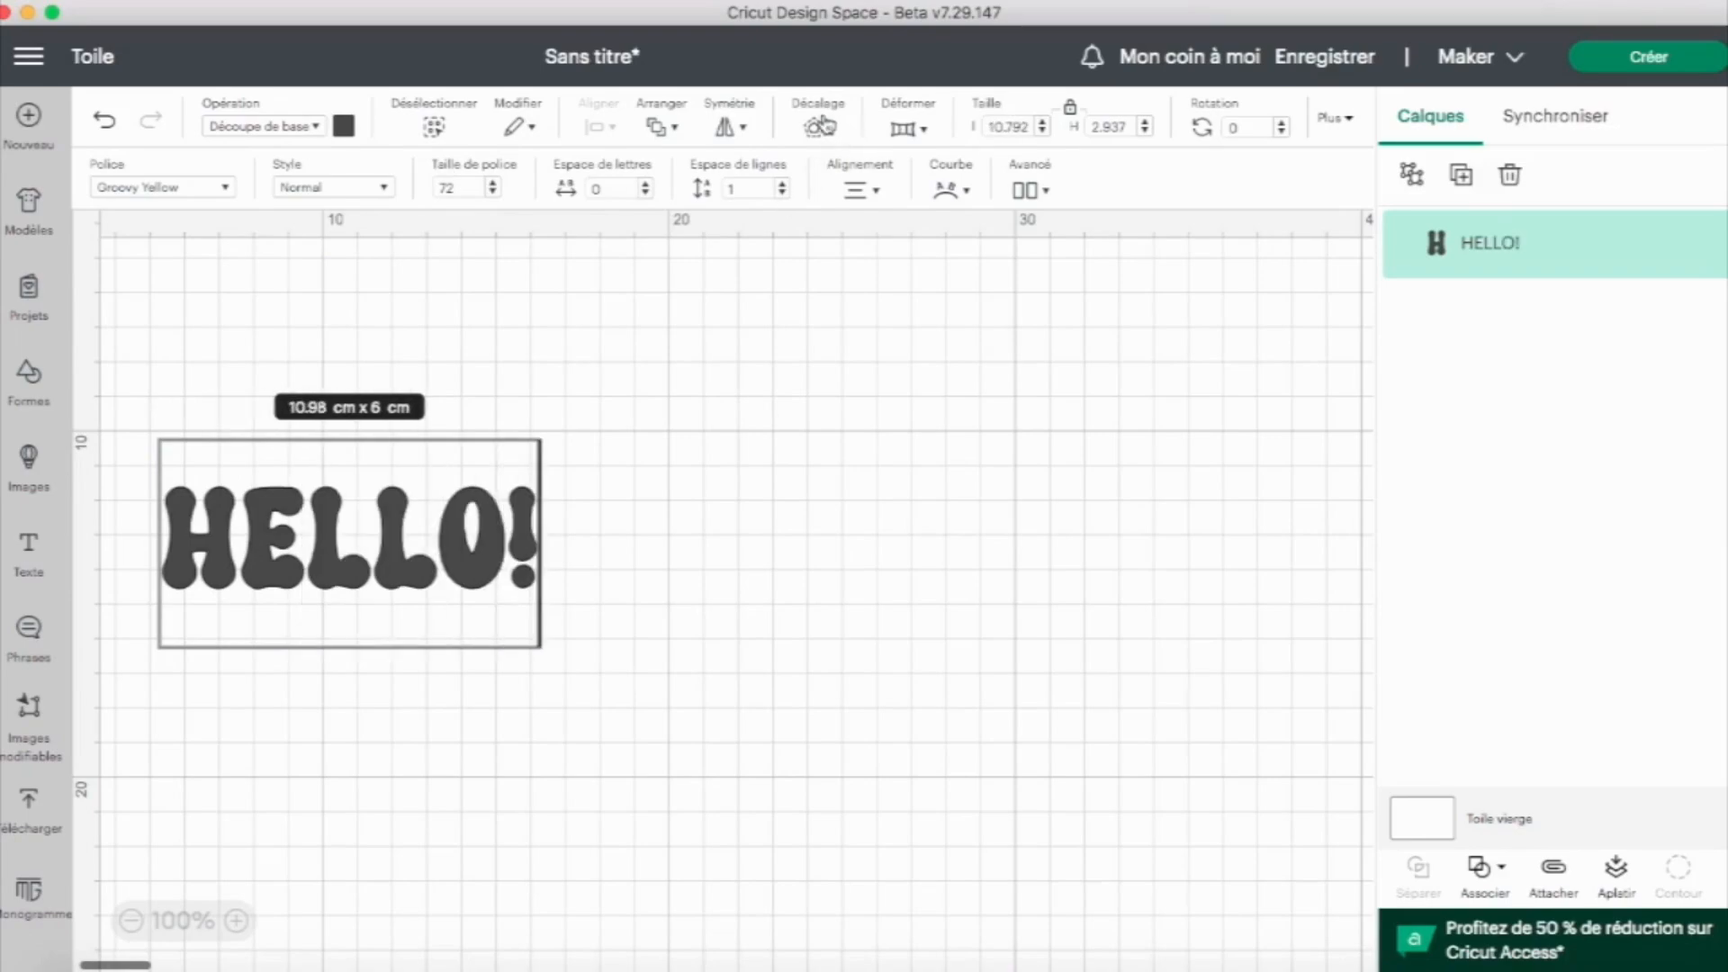
- Try Déformer presets 1 through 9 one after another on the HELLO! text
click(918, 132)
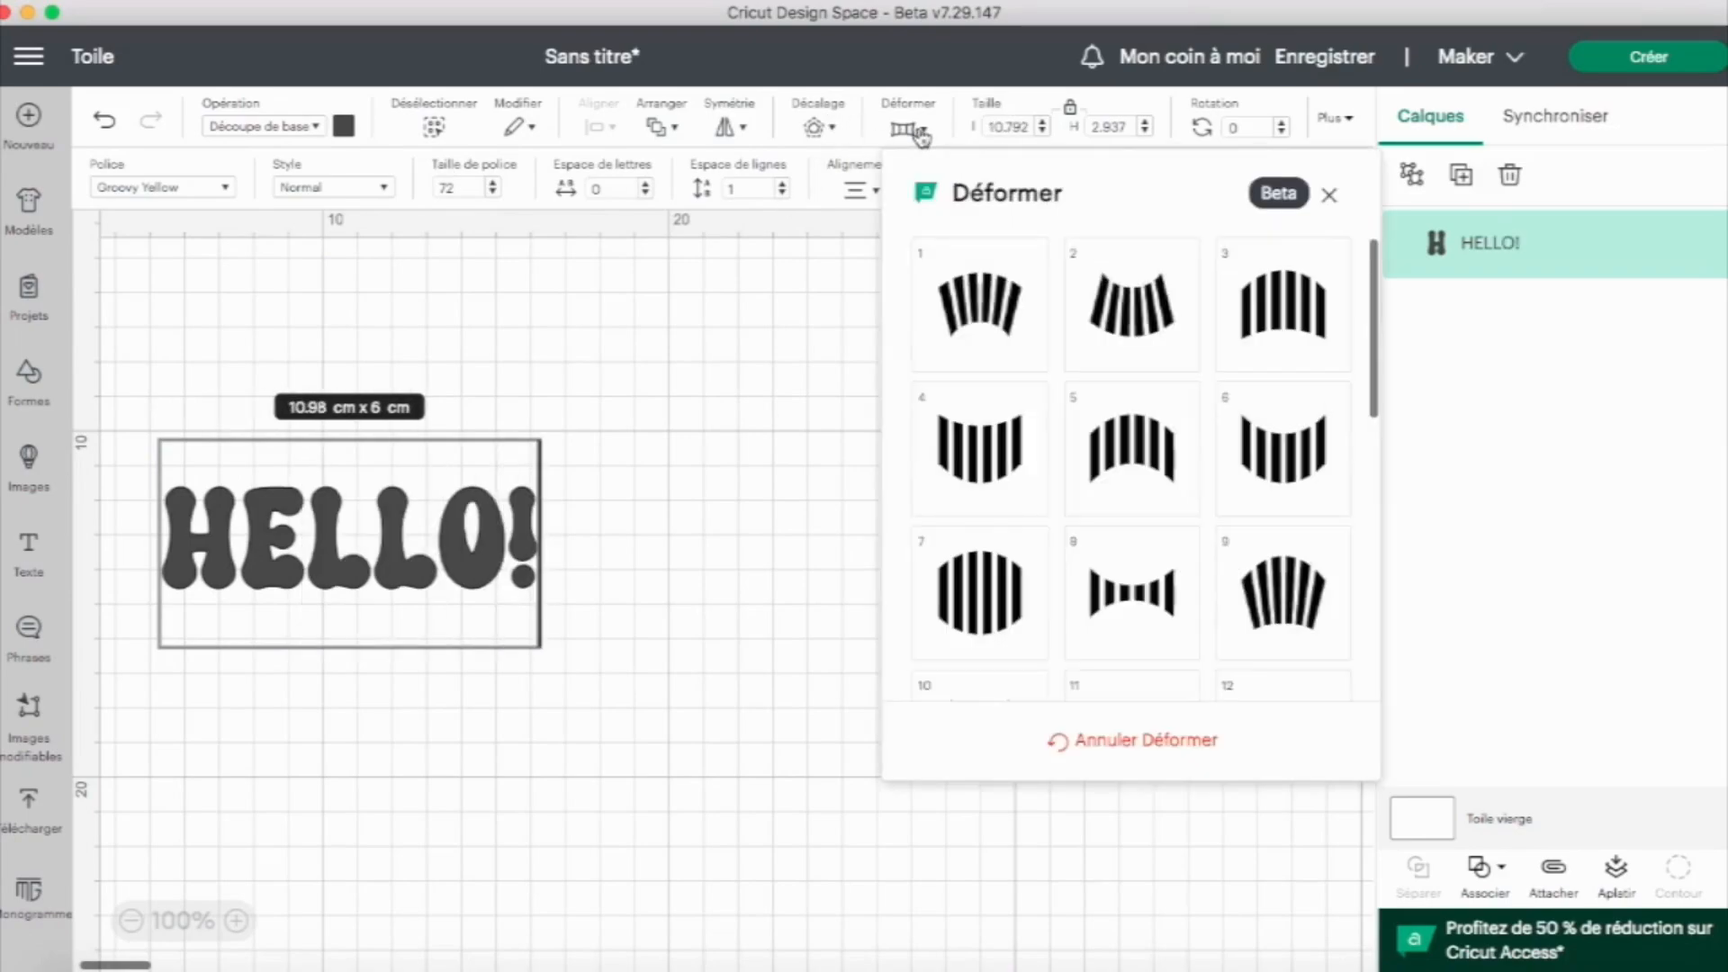
scroll(1091, 490, down, 7)
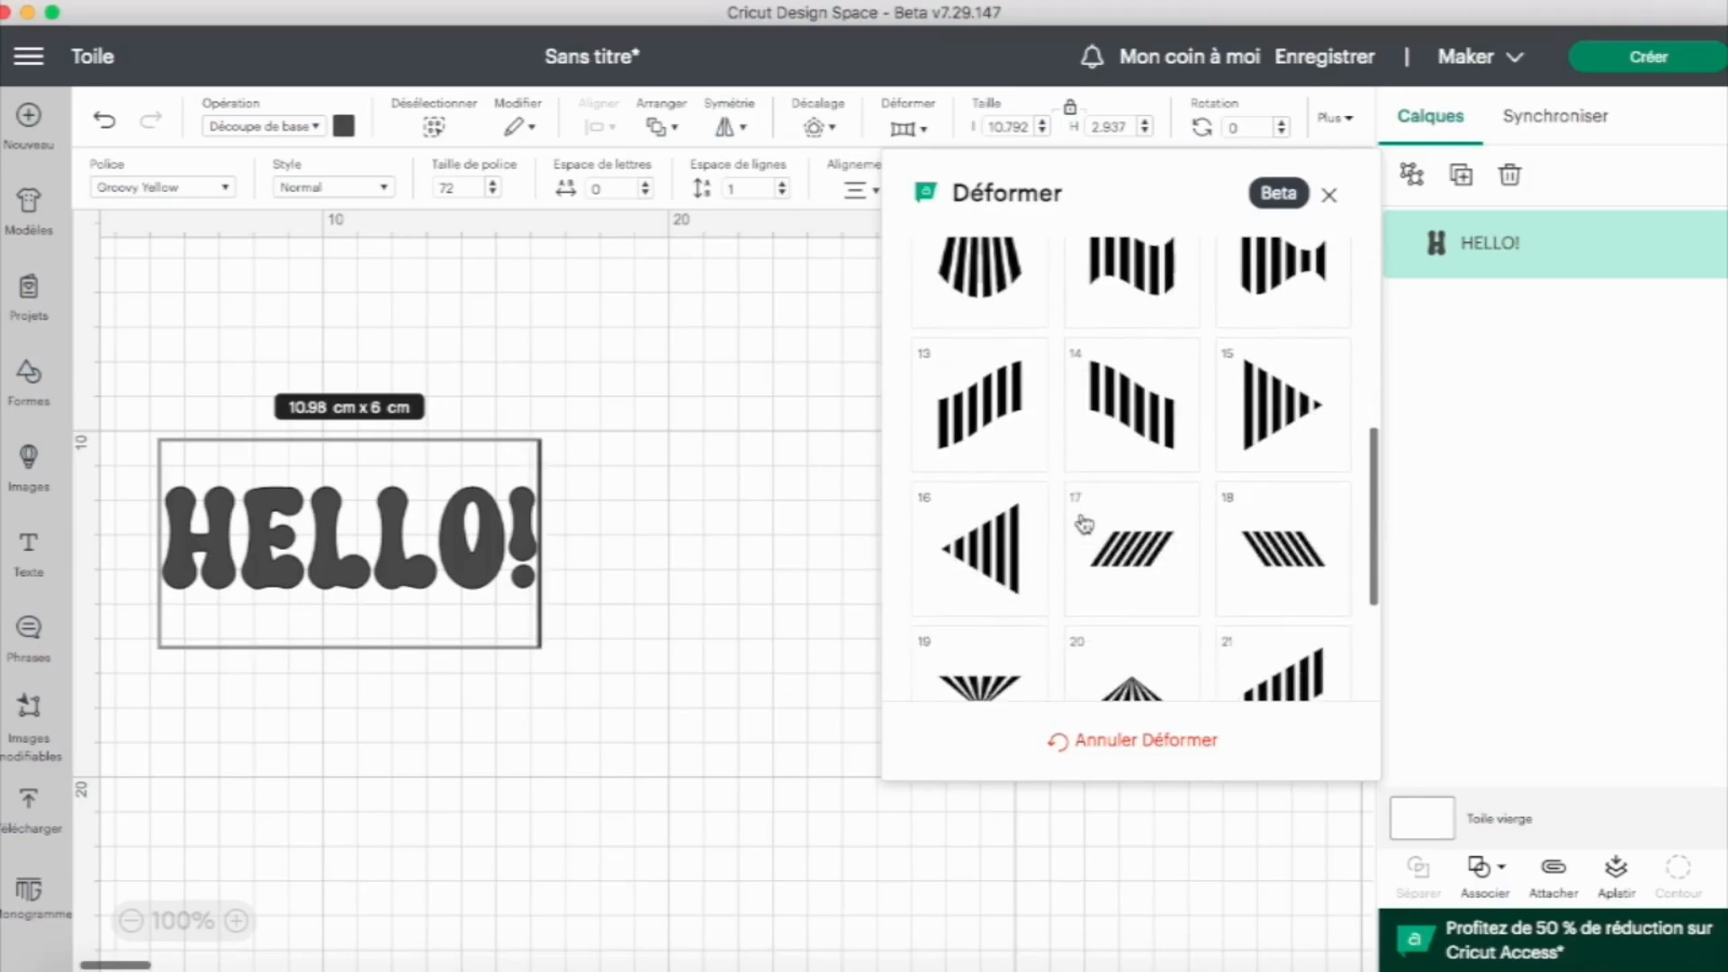
scroll(1083, 524, up, 7)
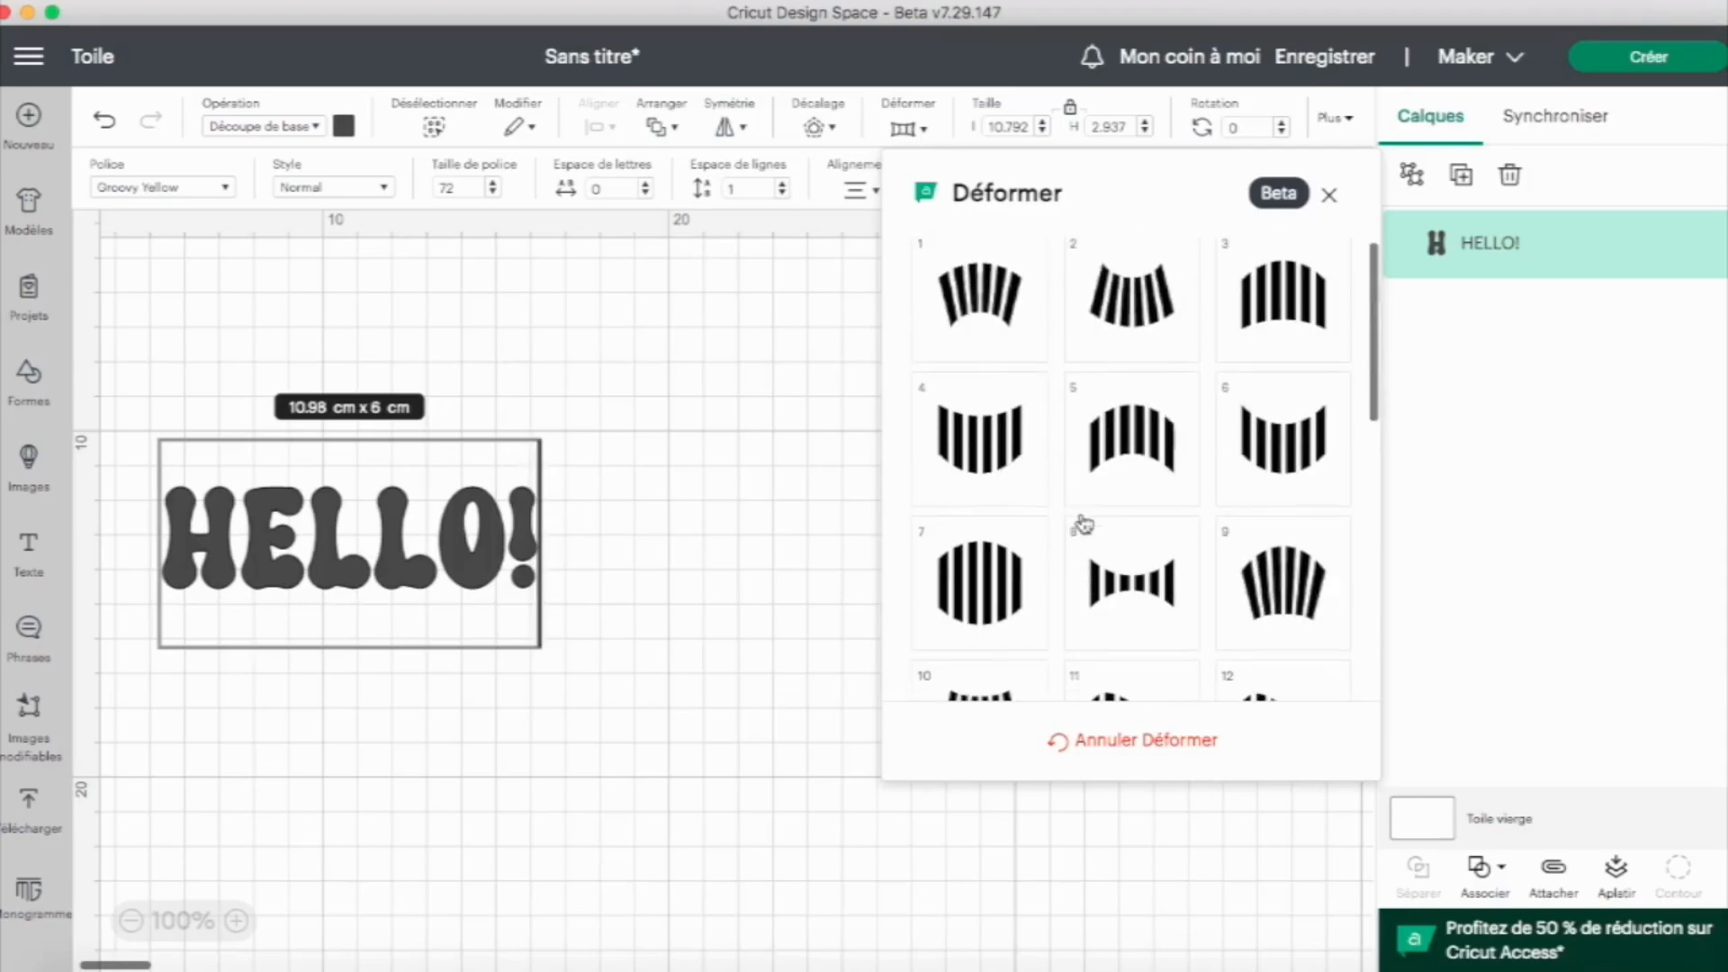
click(981, 283)
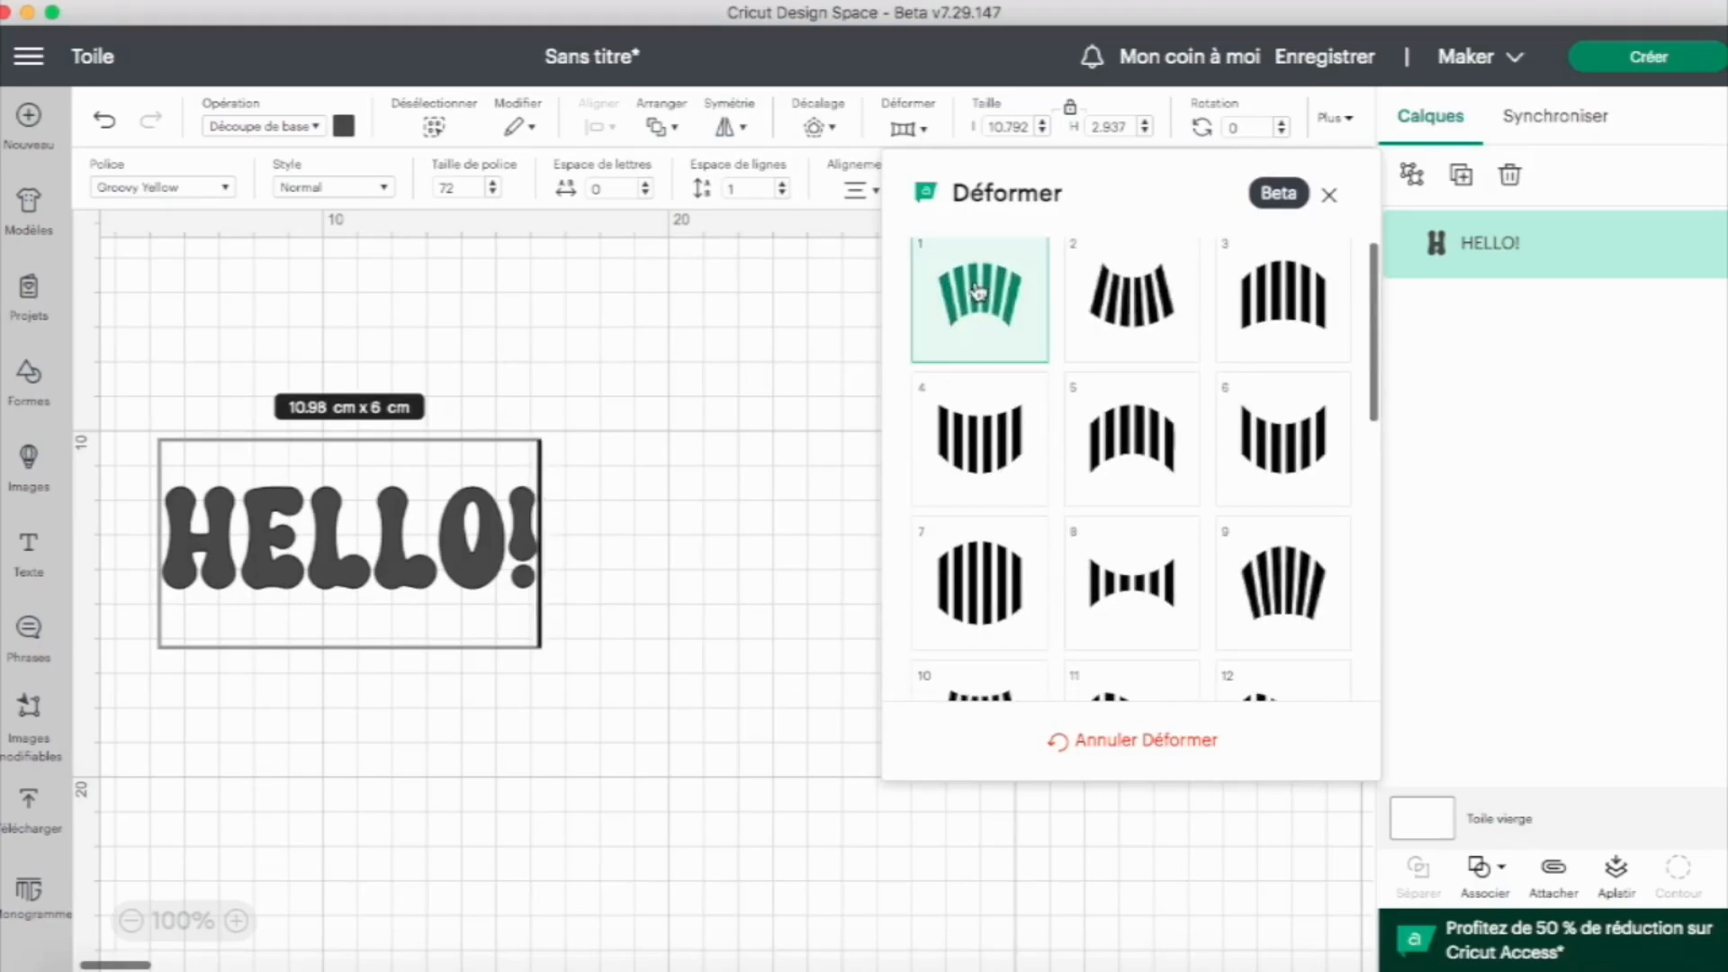
click(1133, 308)
click(1301, 311)
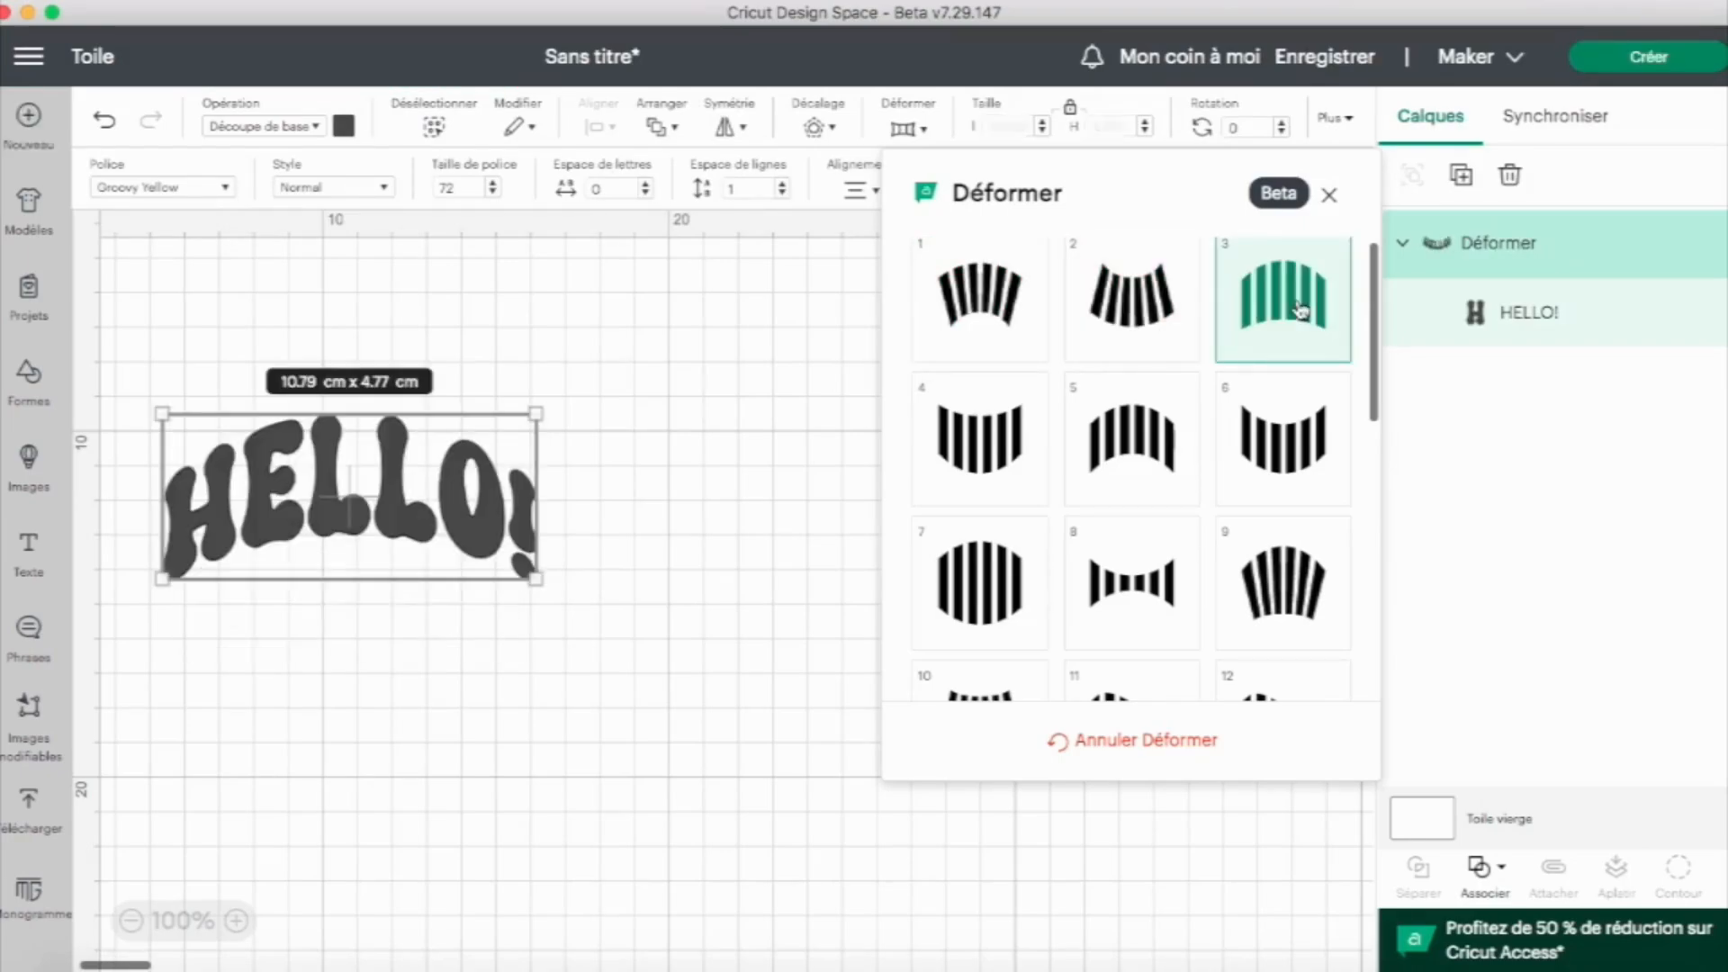
click(970, 470)
click(1168, 463)
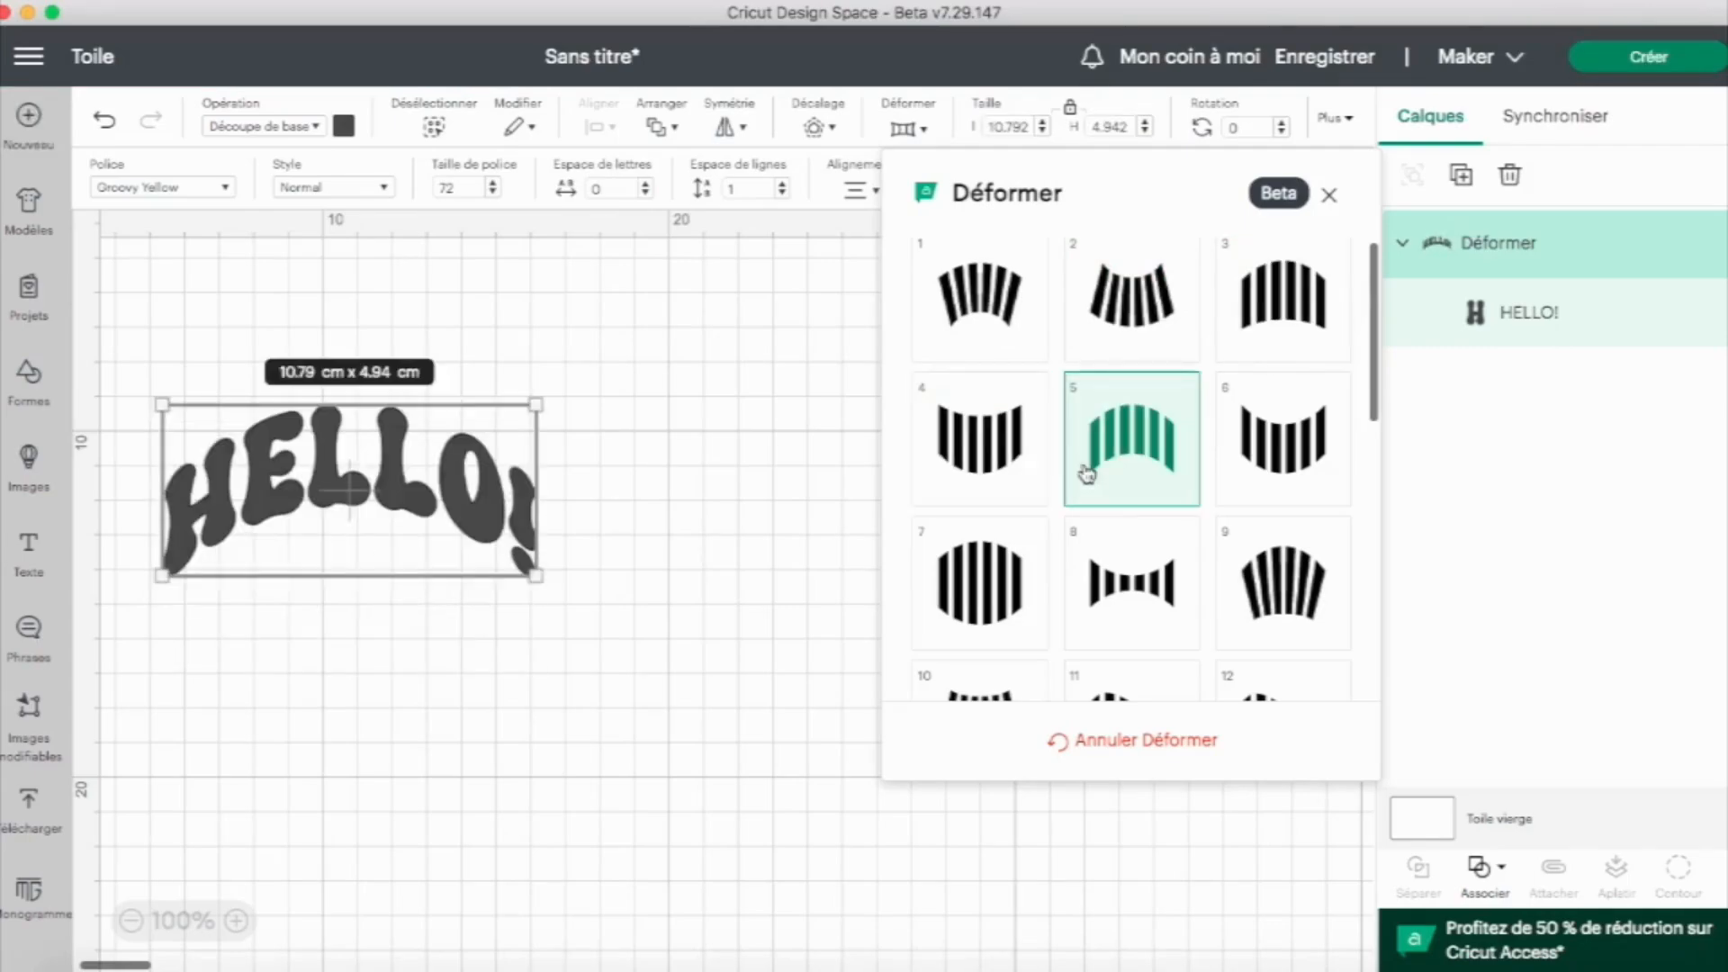
click(1290, 457)
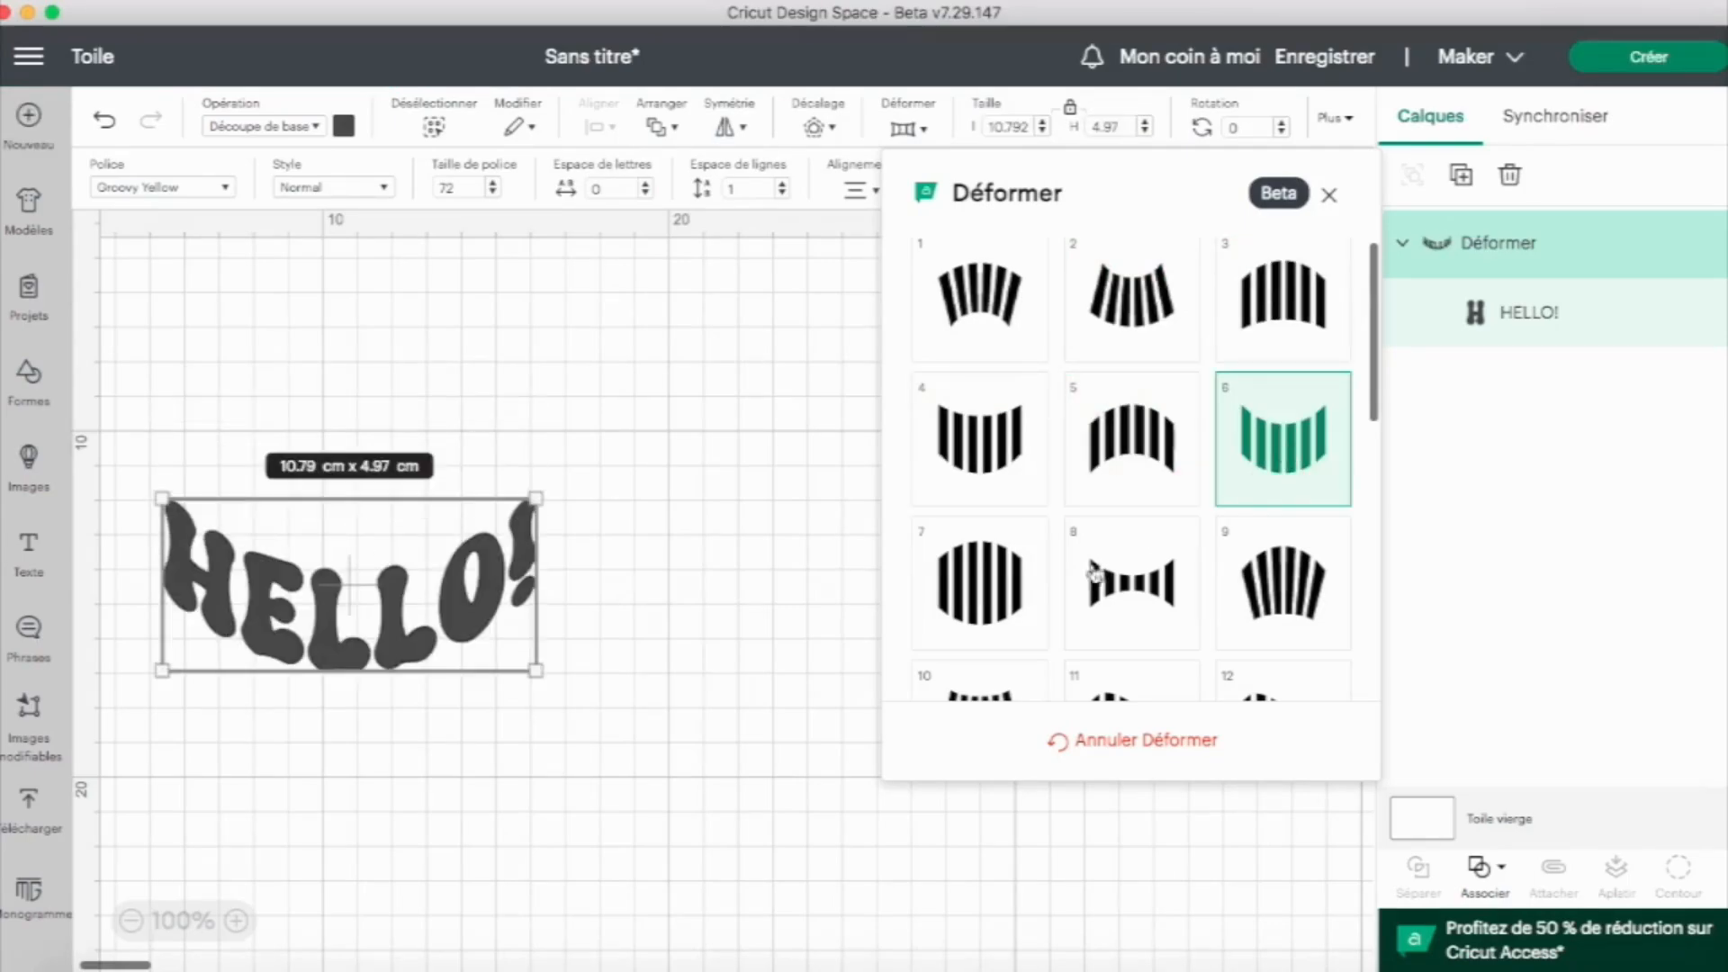
click(968, 605)
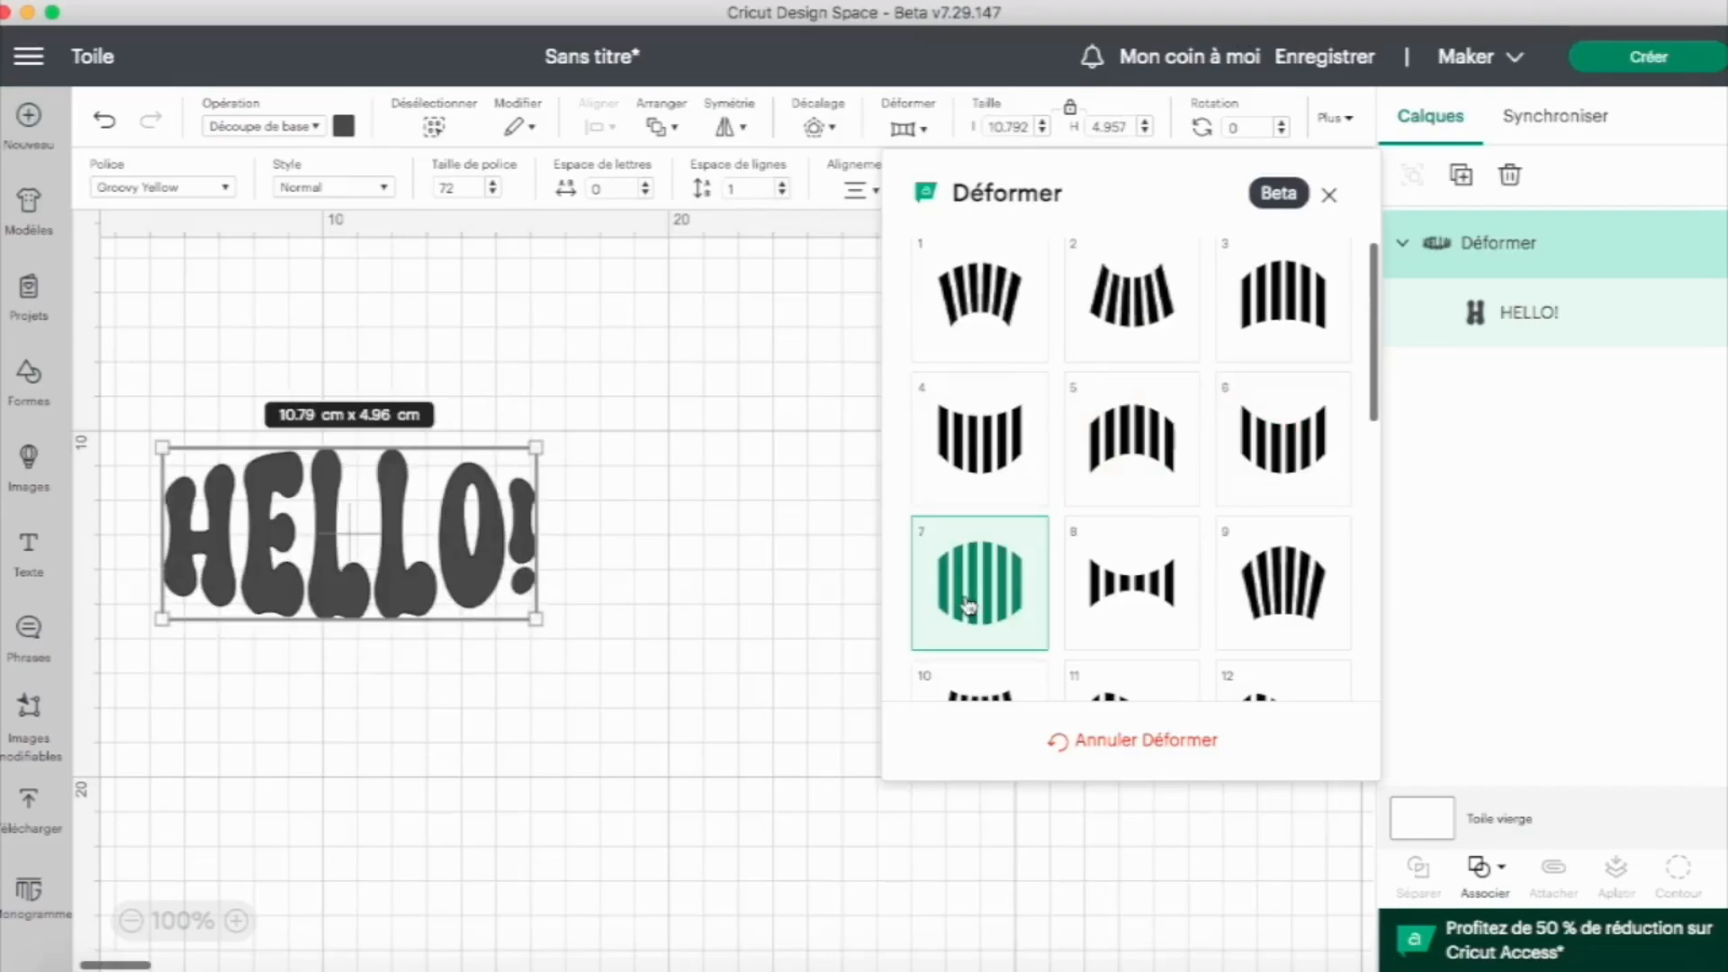
click(1142, 589)
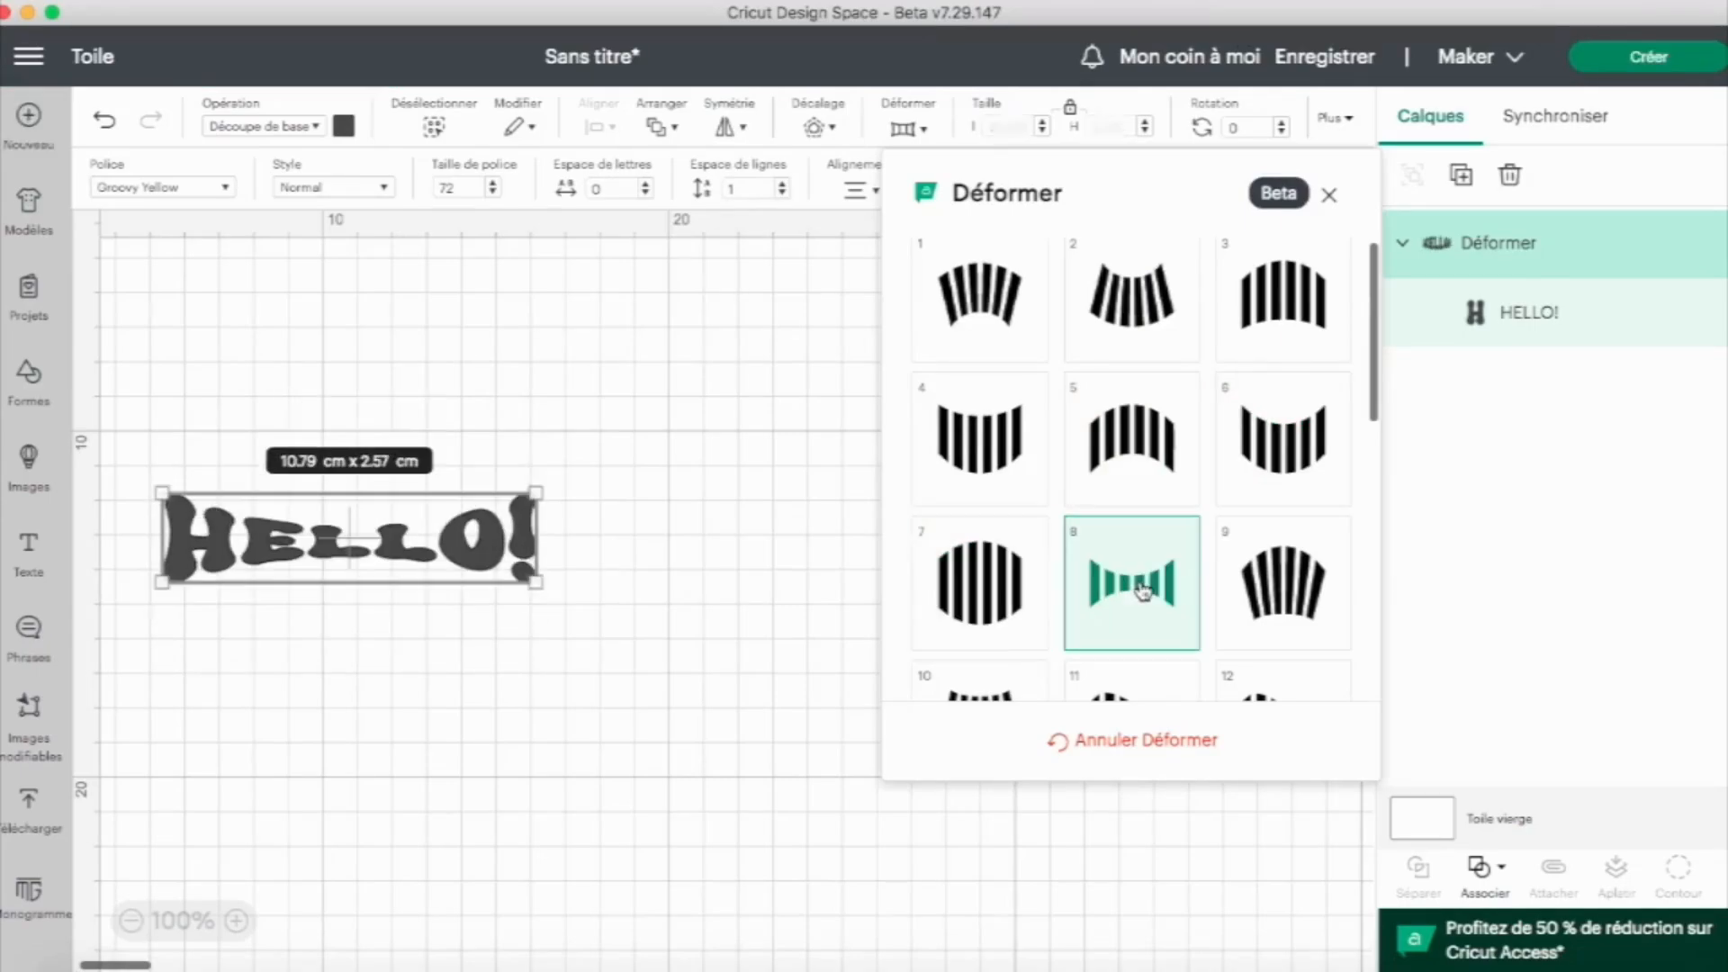
click(1289, 605)
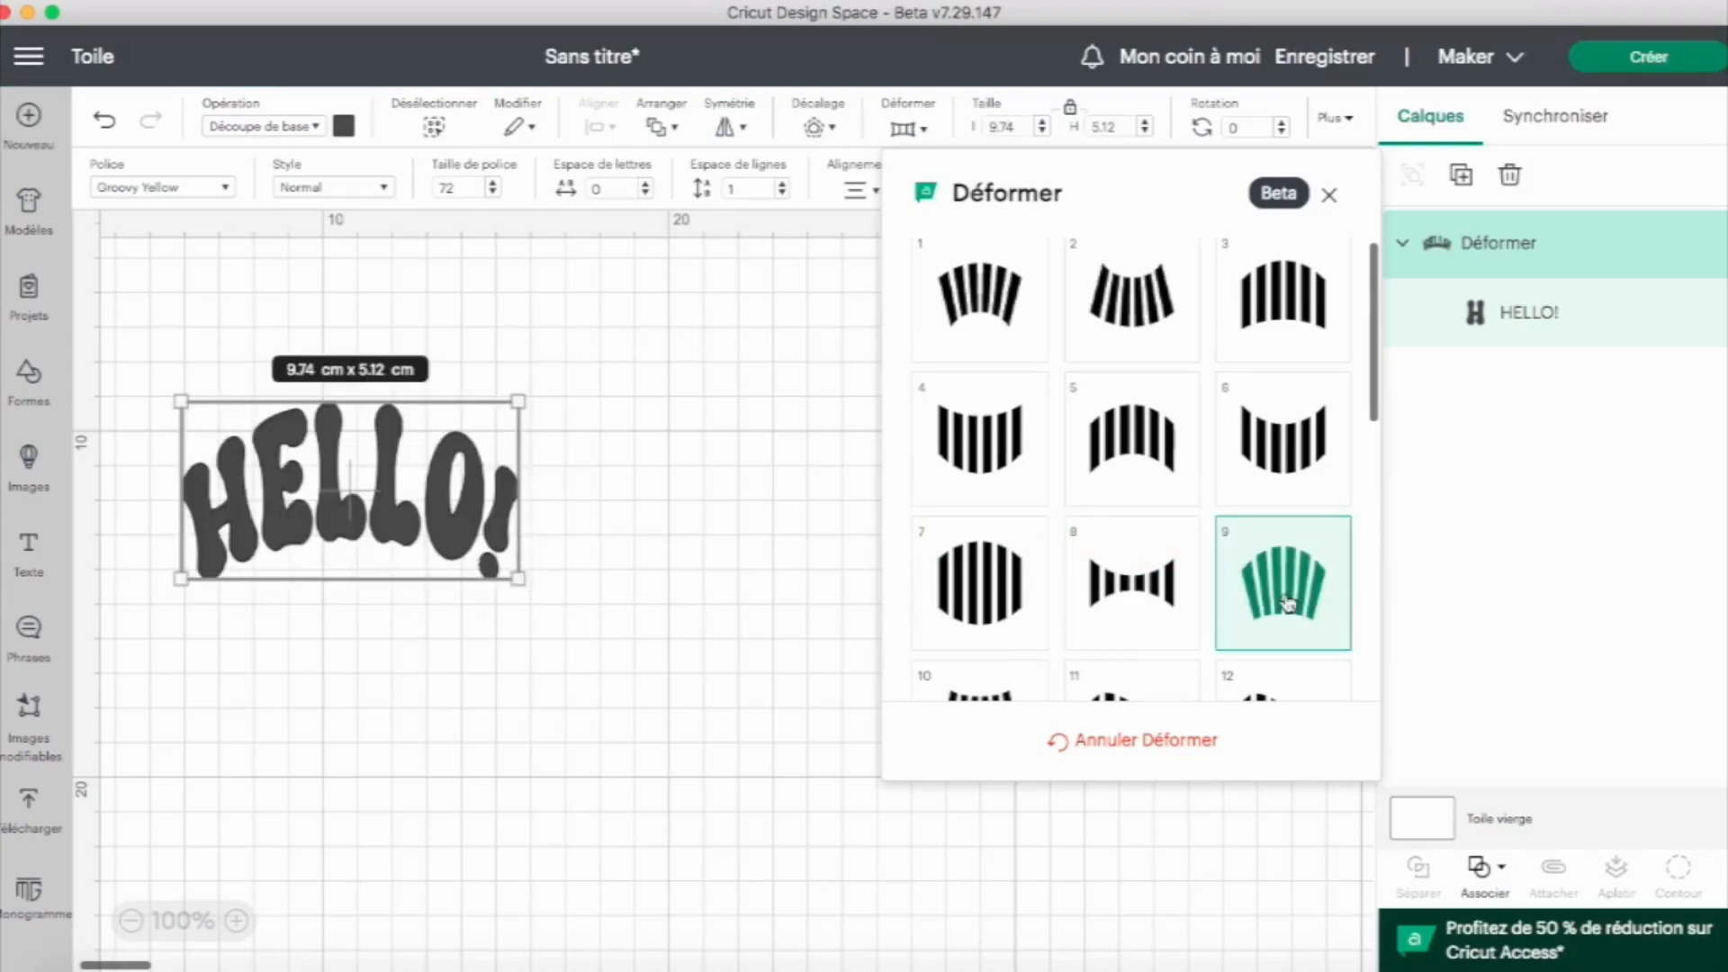
- Try Déformer presets 10 through 15 on the HELLO! text
scroll(1289, 605, down, 3)
click(981, 558)
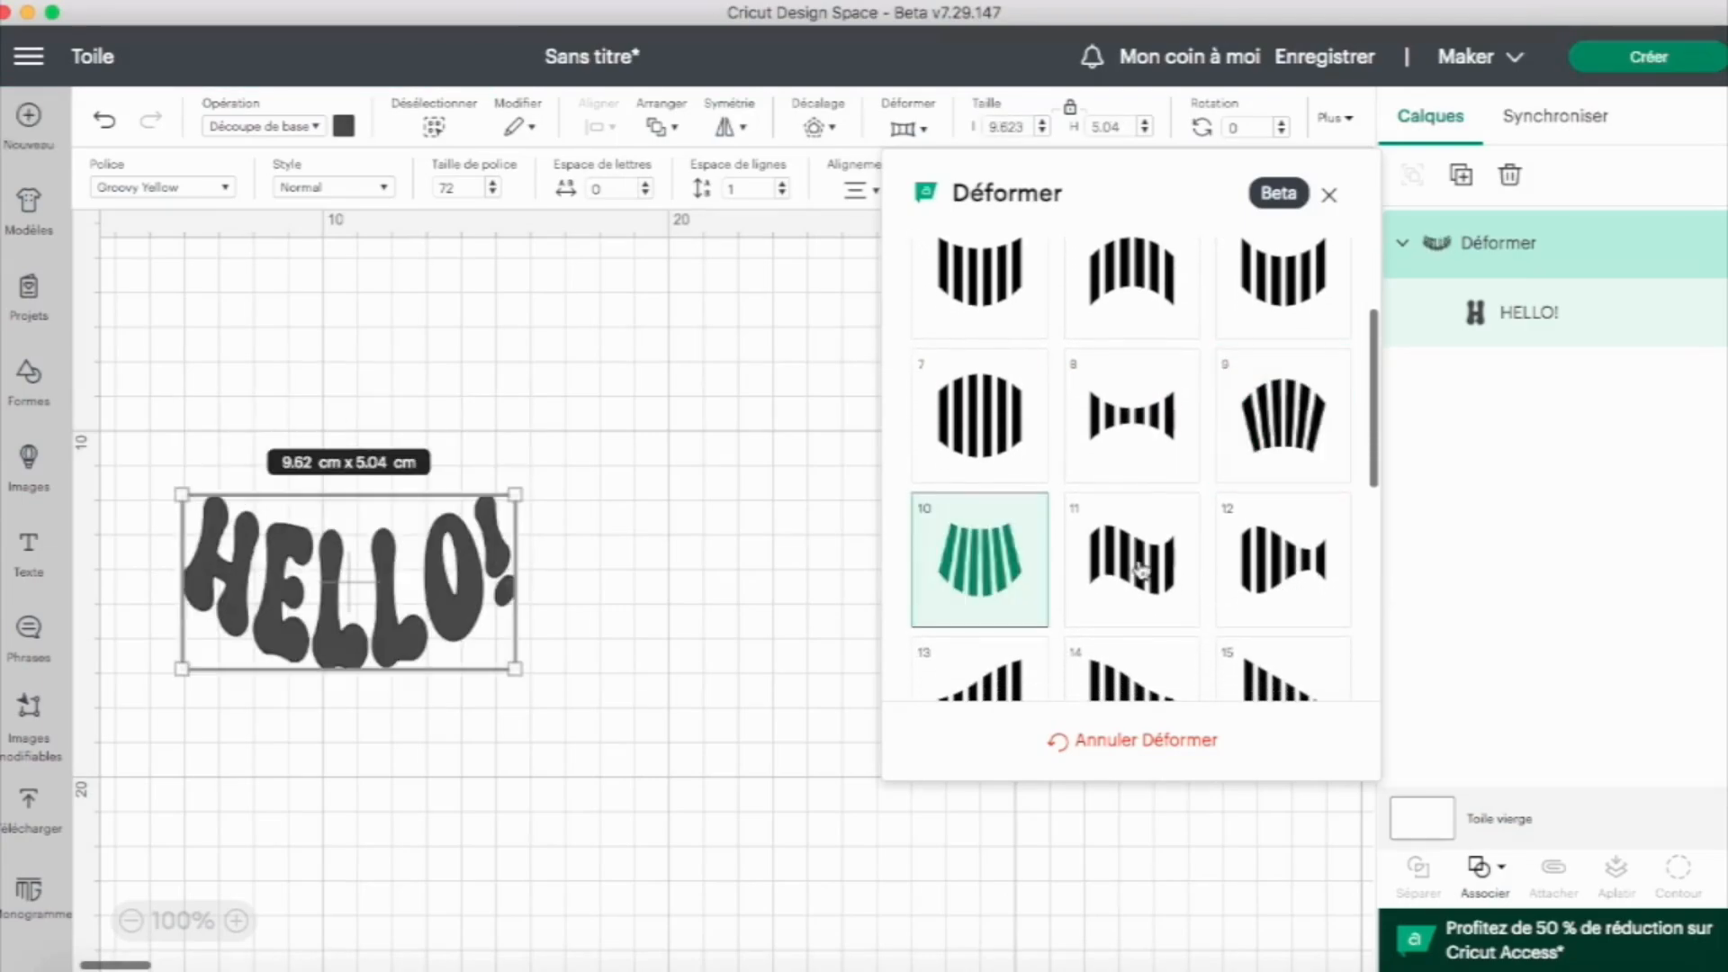
click(1140, 567)
scroll(1141, 568, down, 2)
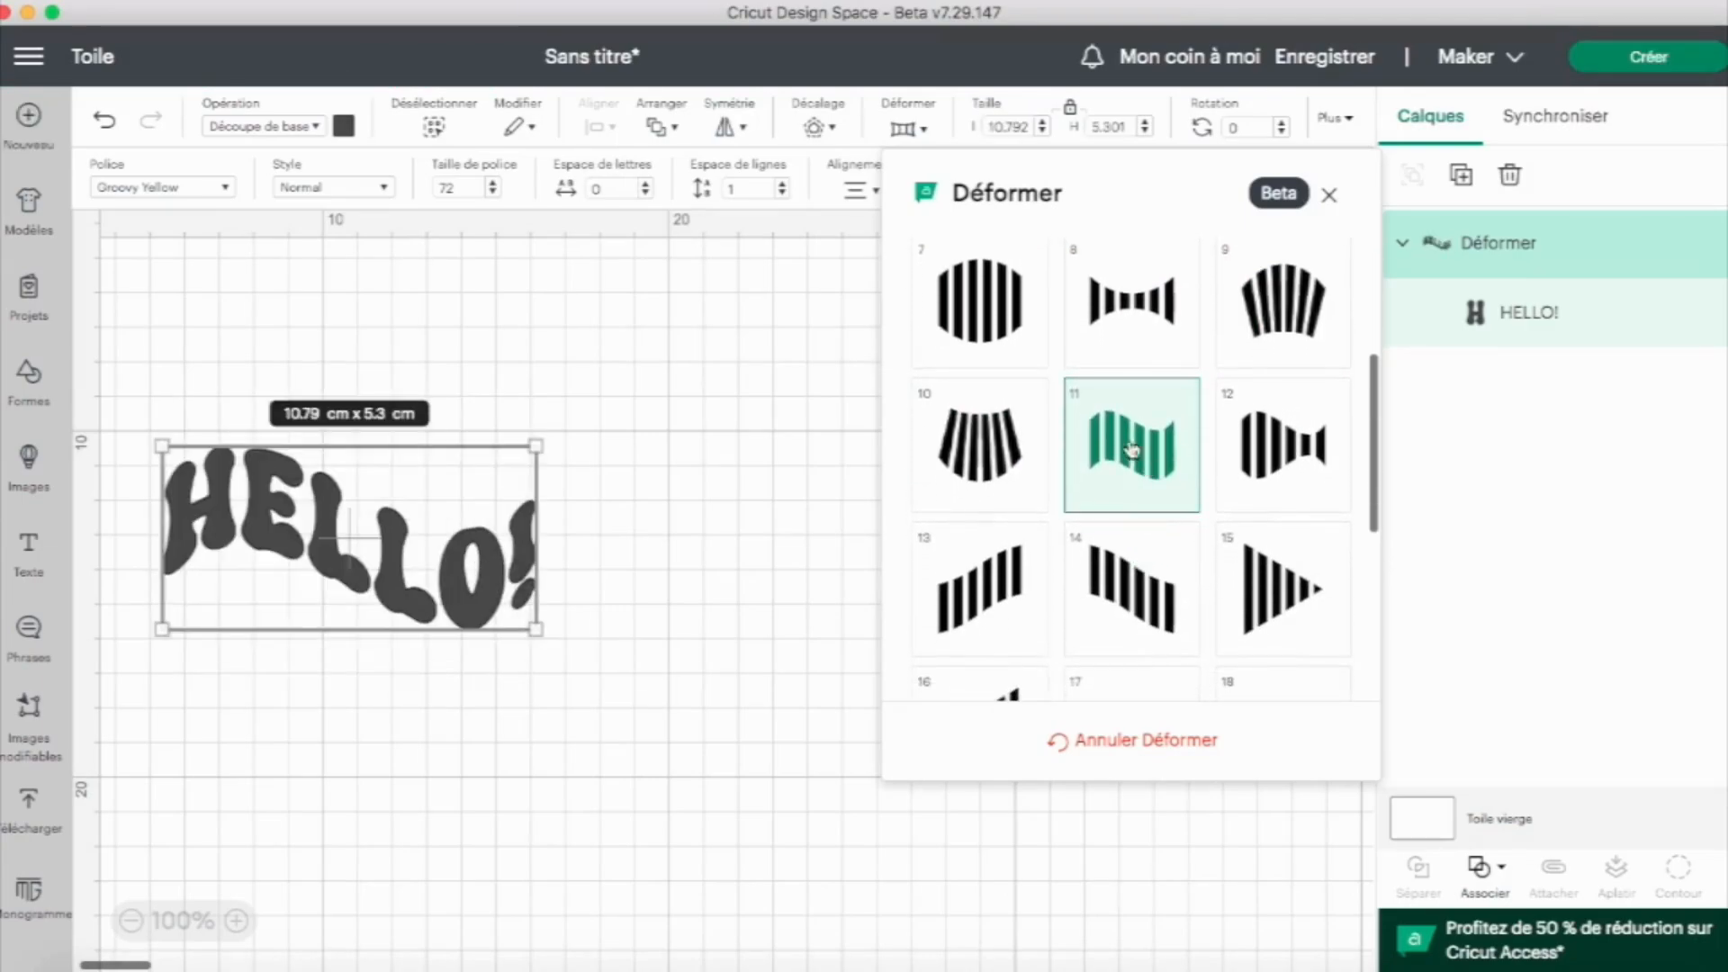
click(1280, 467)
scroll(1282, 463, down, 2)
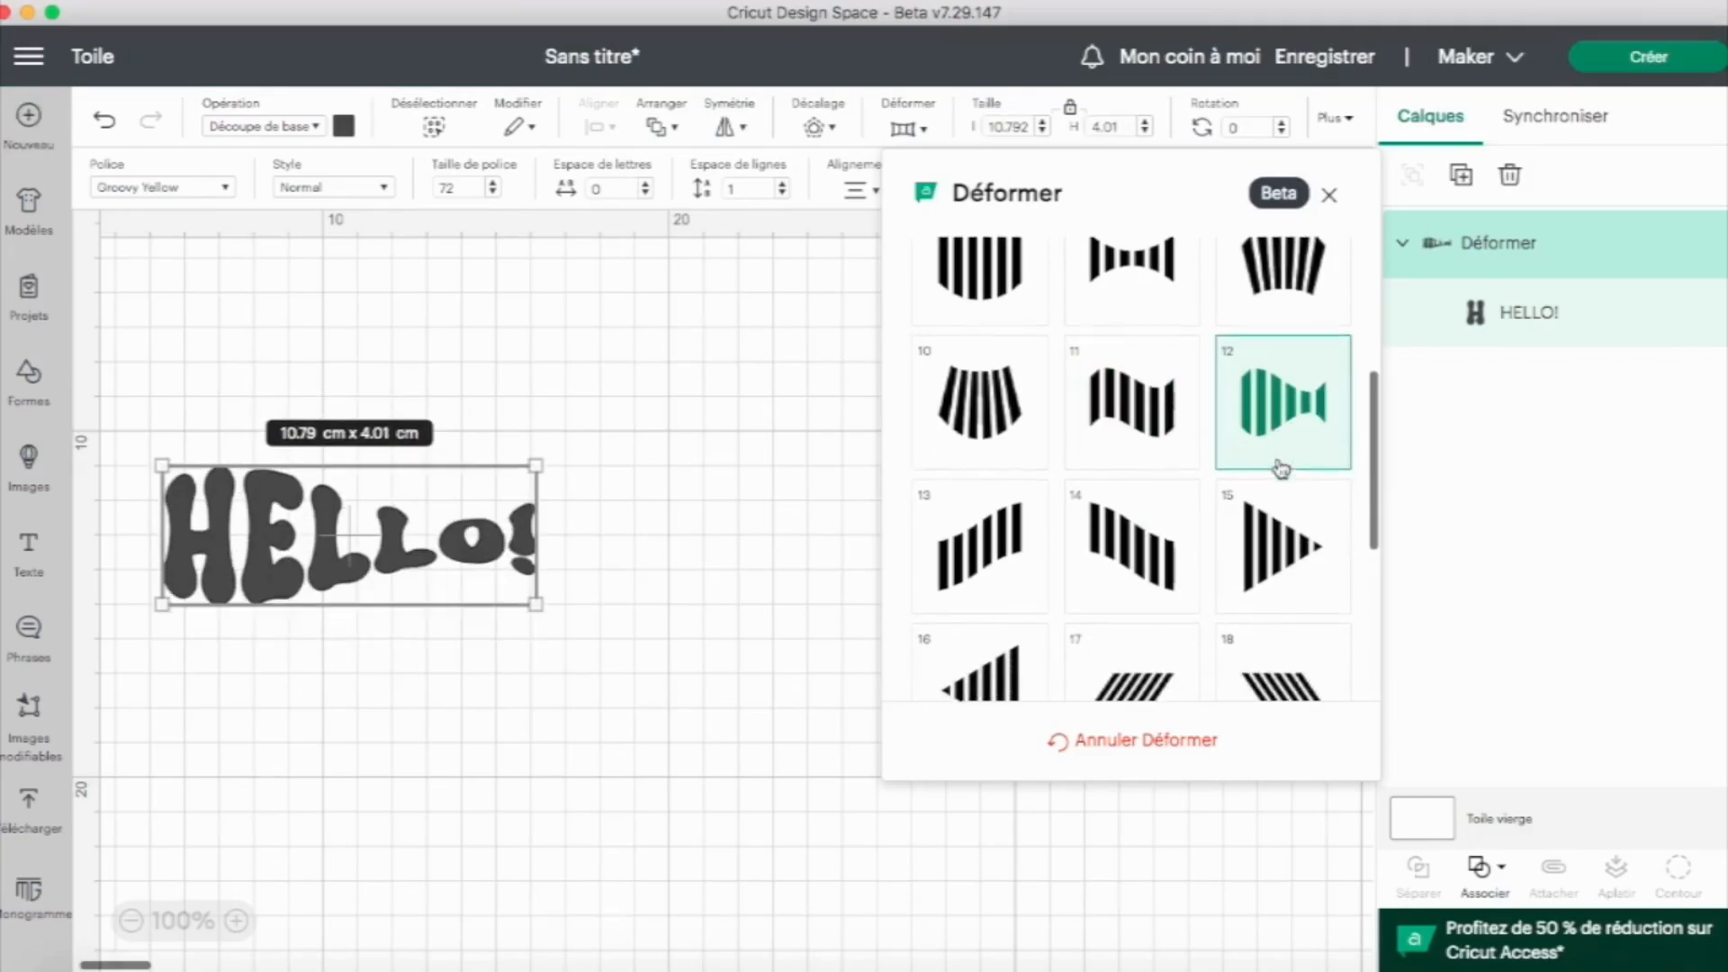
click(948, 518)
click(1148, 517)
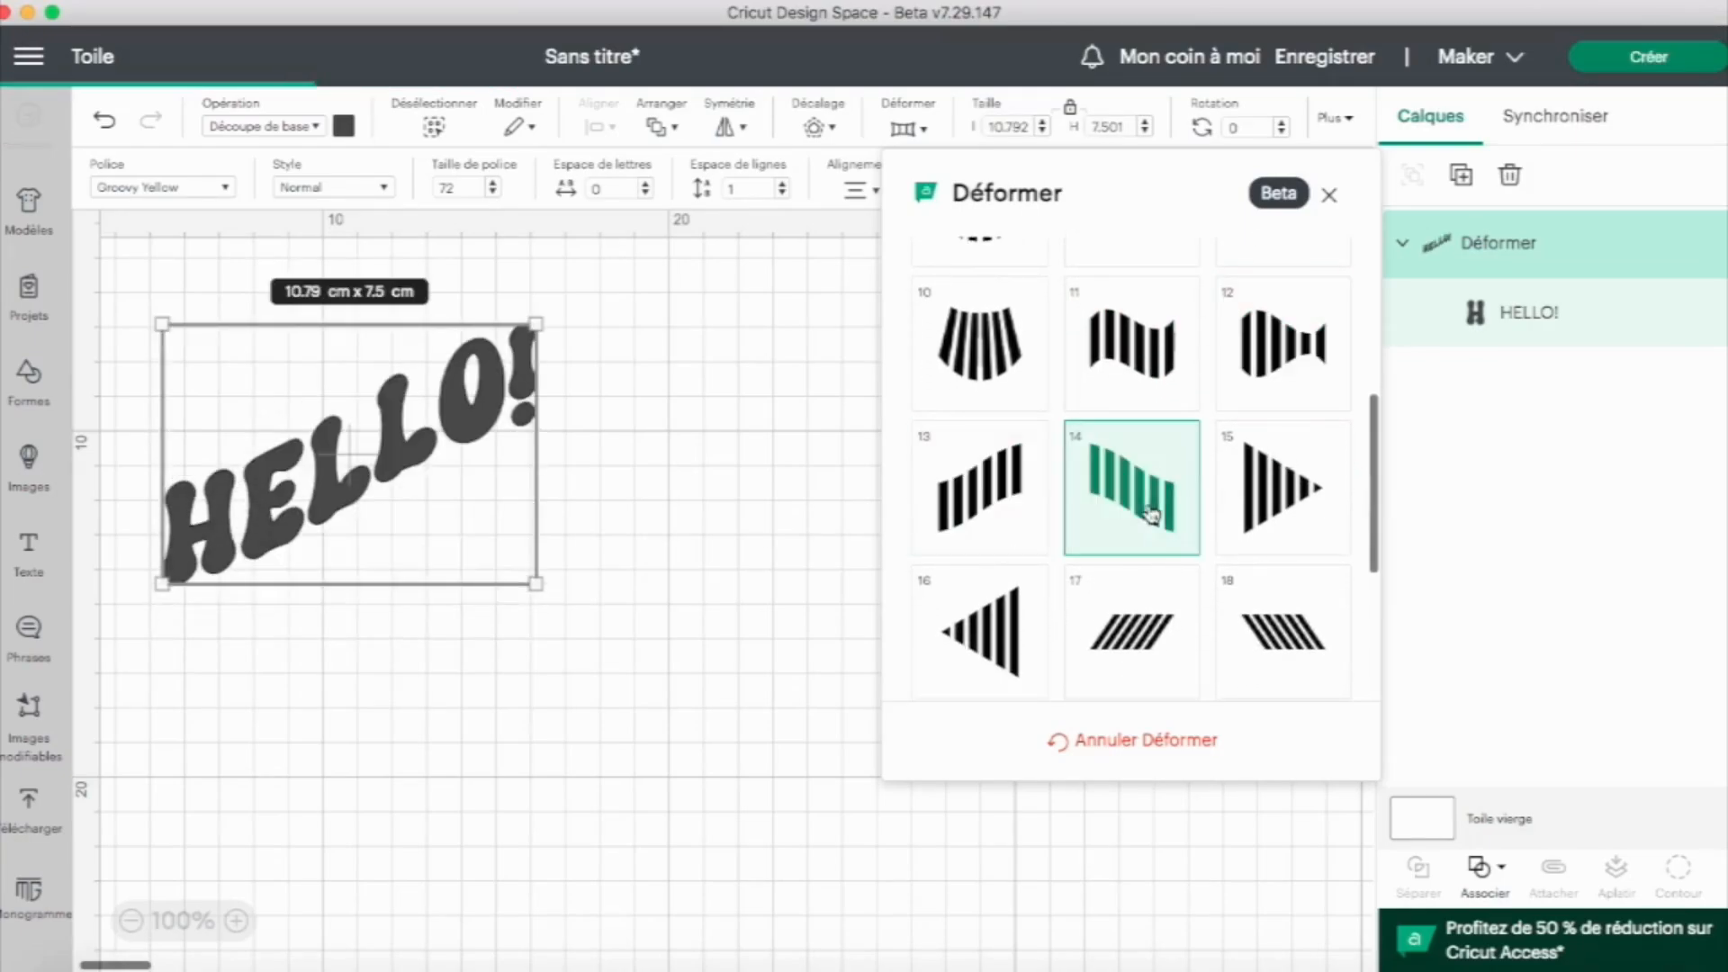
click(1271, 493)
- Try the remaining Déformer presets, 16 through 24, on the HELLO! text
scroll(1125, 491, down, 2)
click(972, 452)
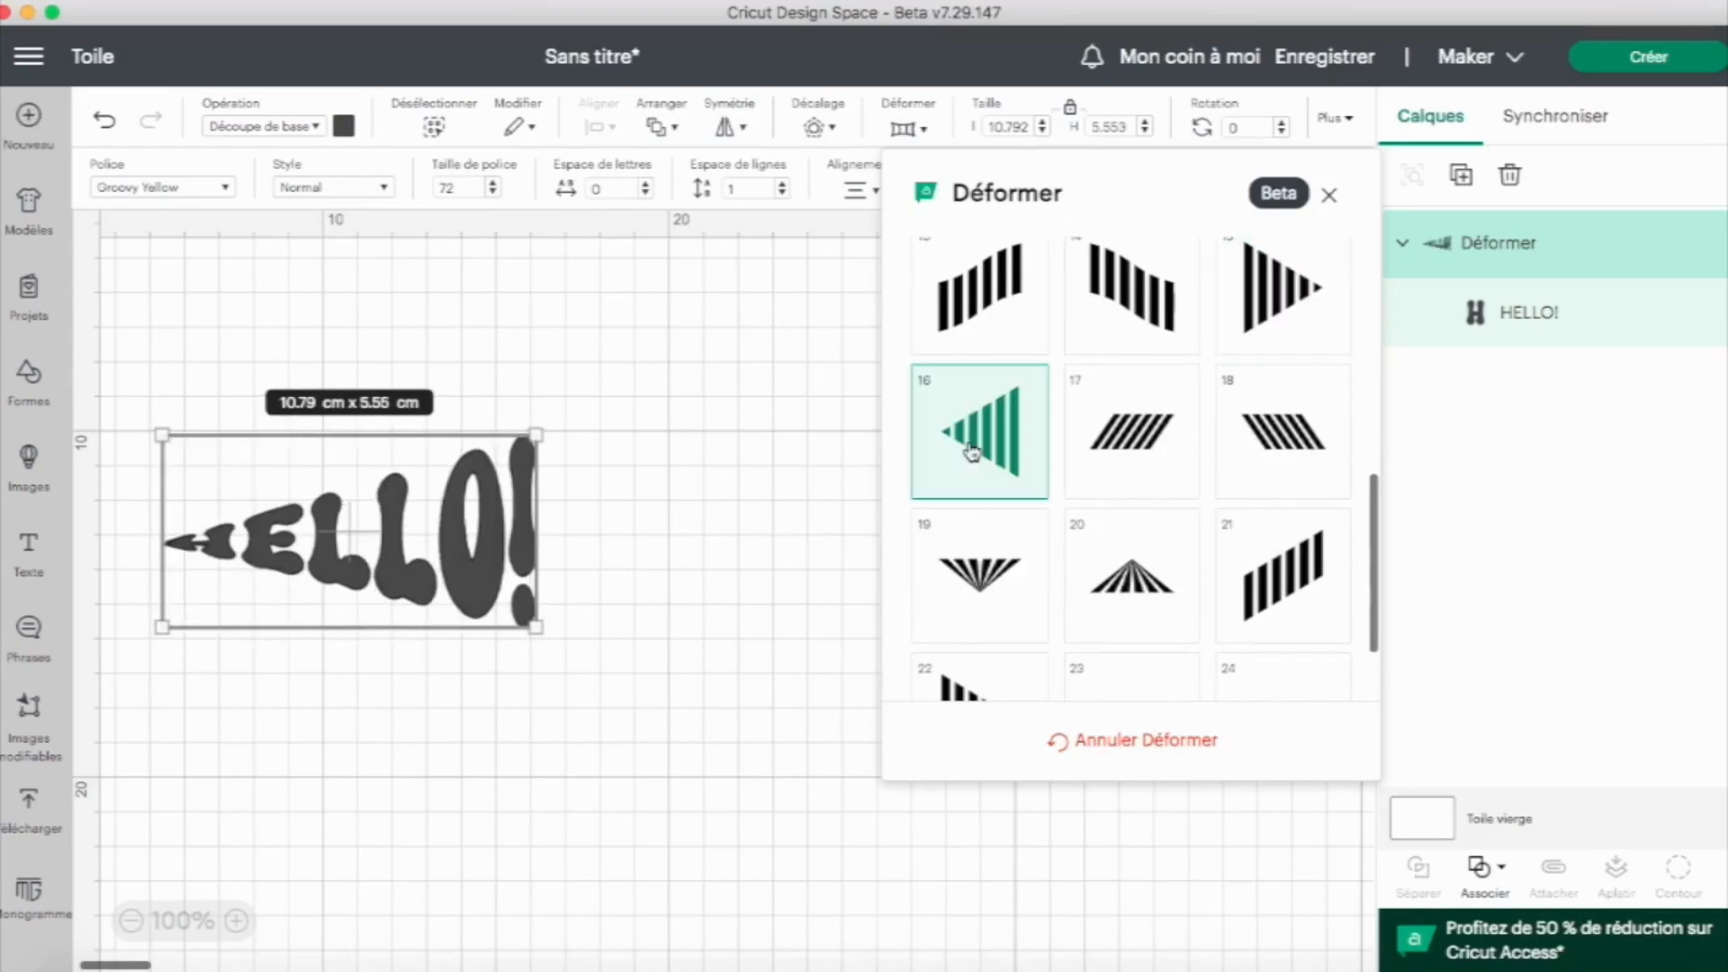
click(1141, 450)
click(1246, 448)
click(981, 579)
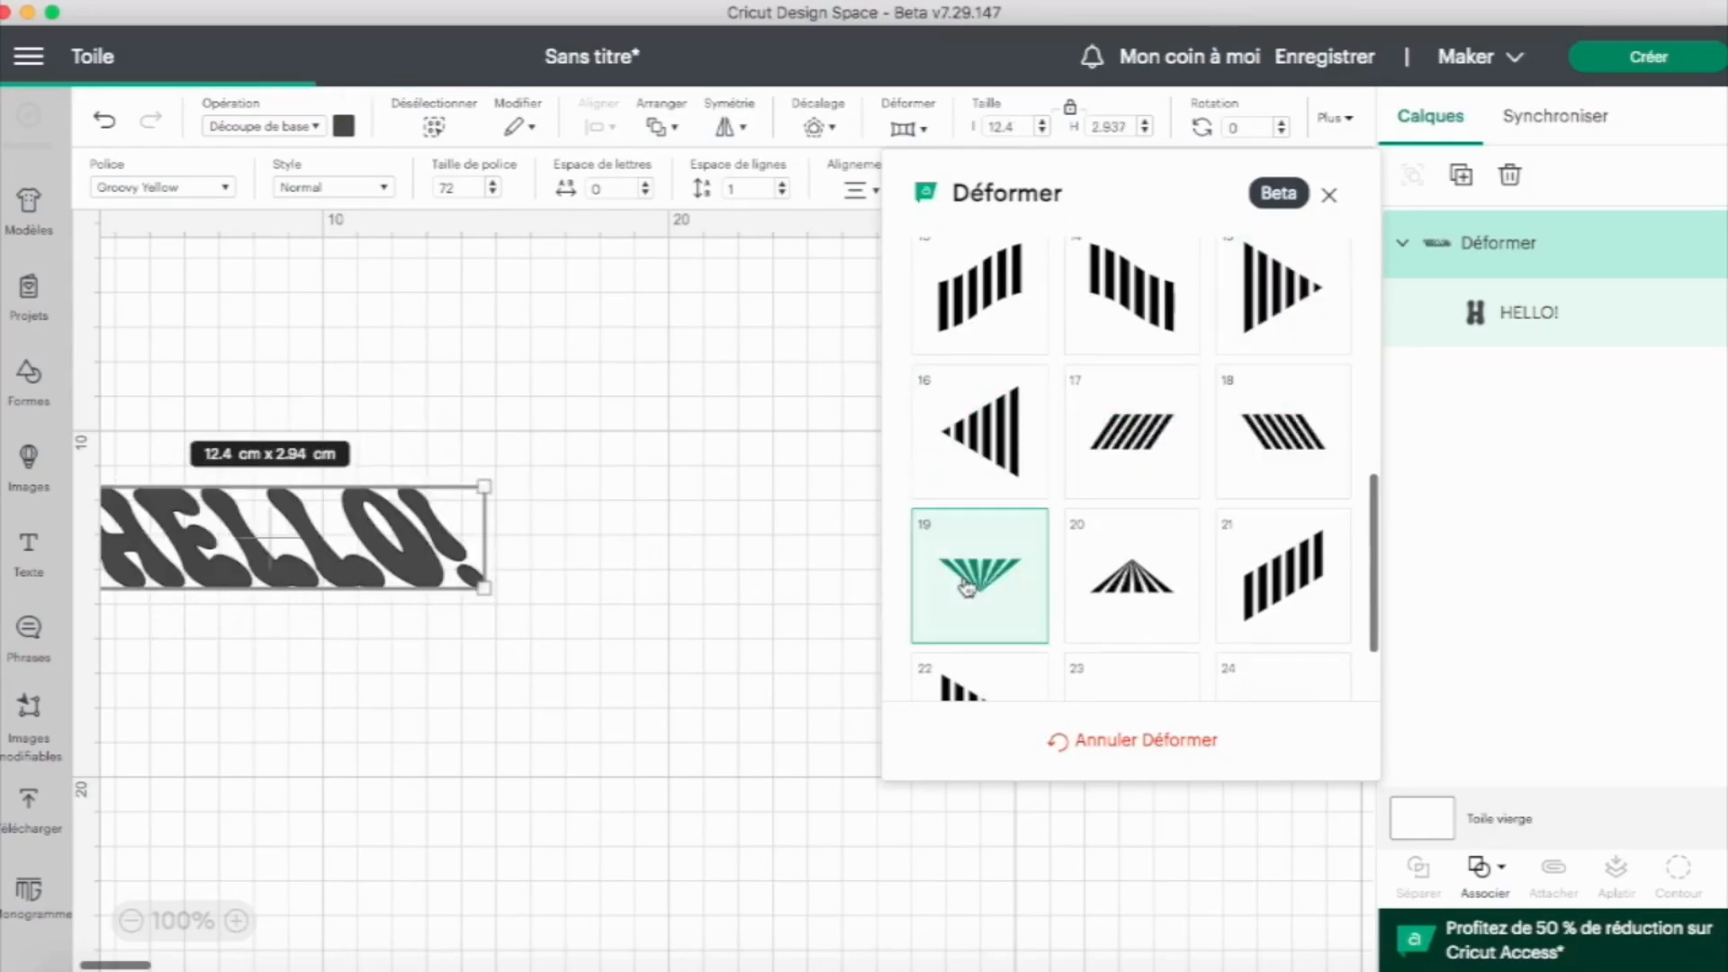
click(1144, 598)
scroll(1144, 598, down, 2)
click(1280, 470)
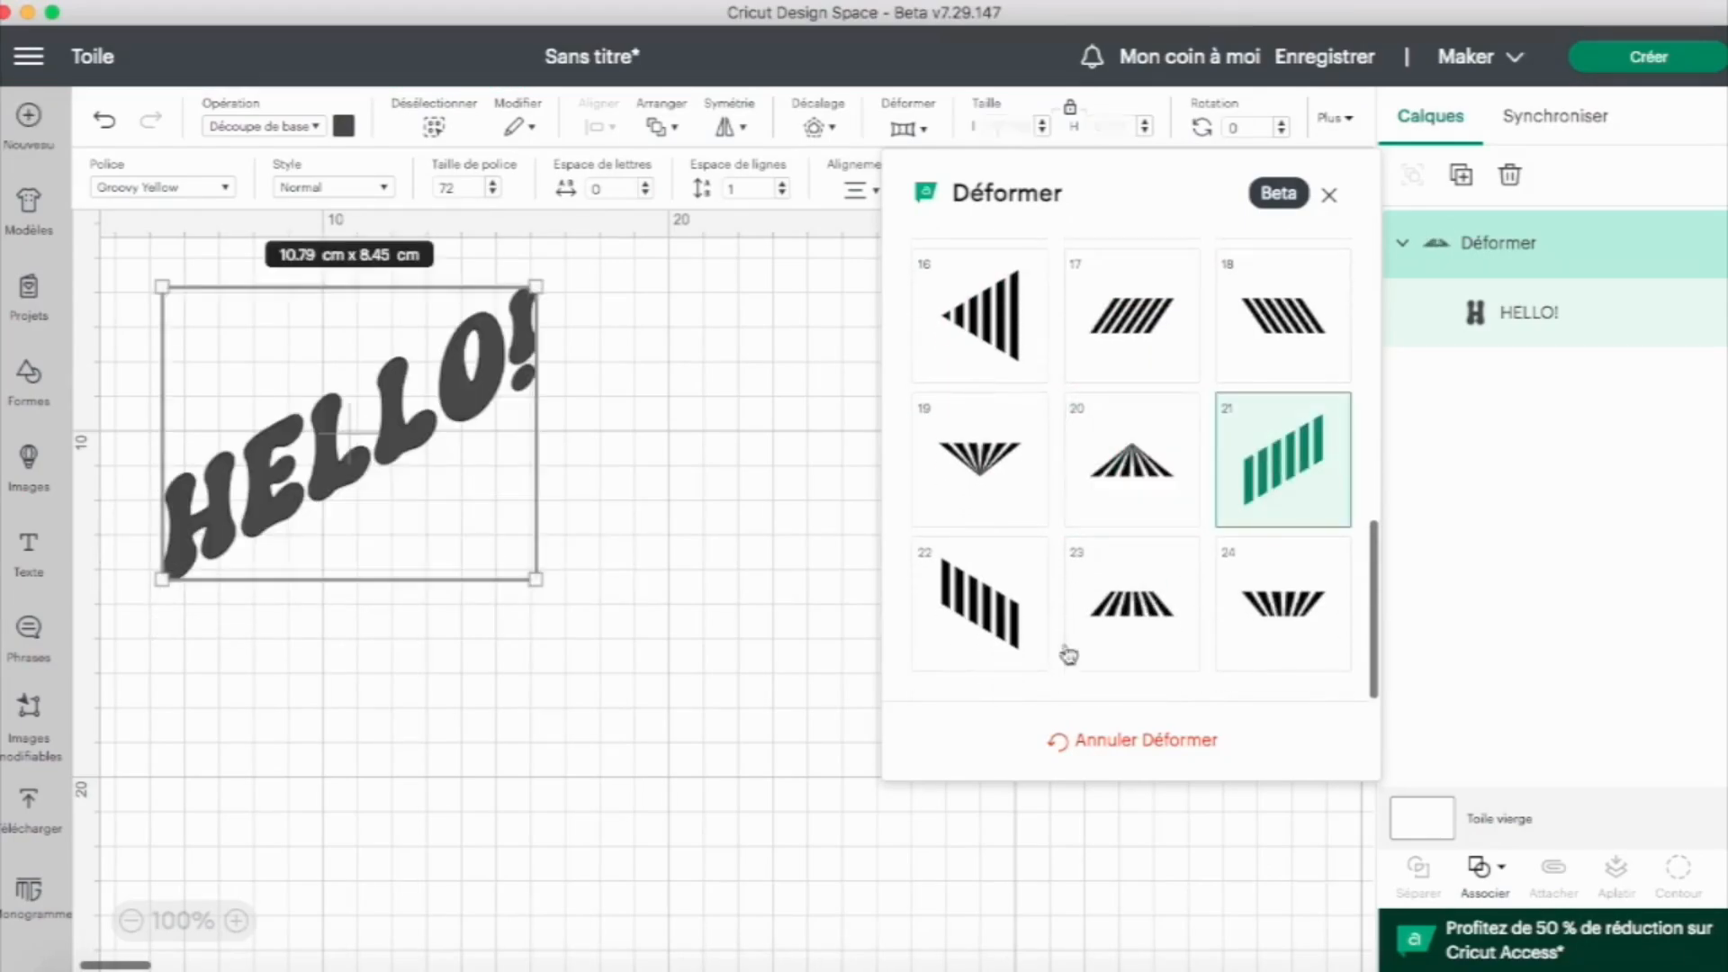
click(979, 617)
click(1135, 630)
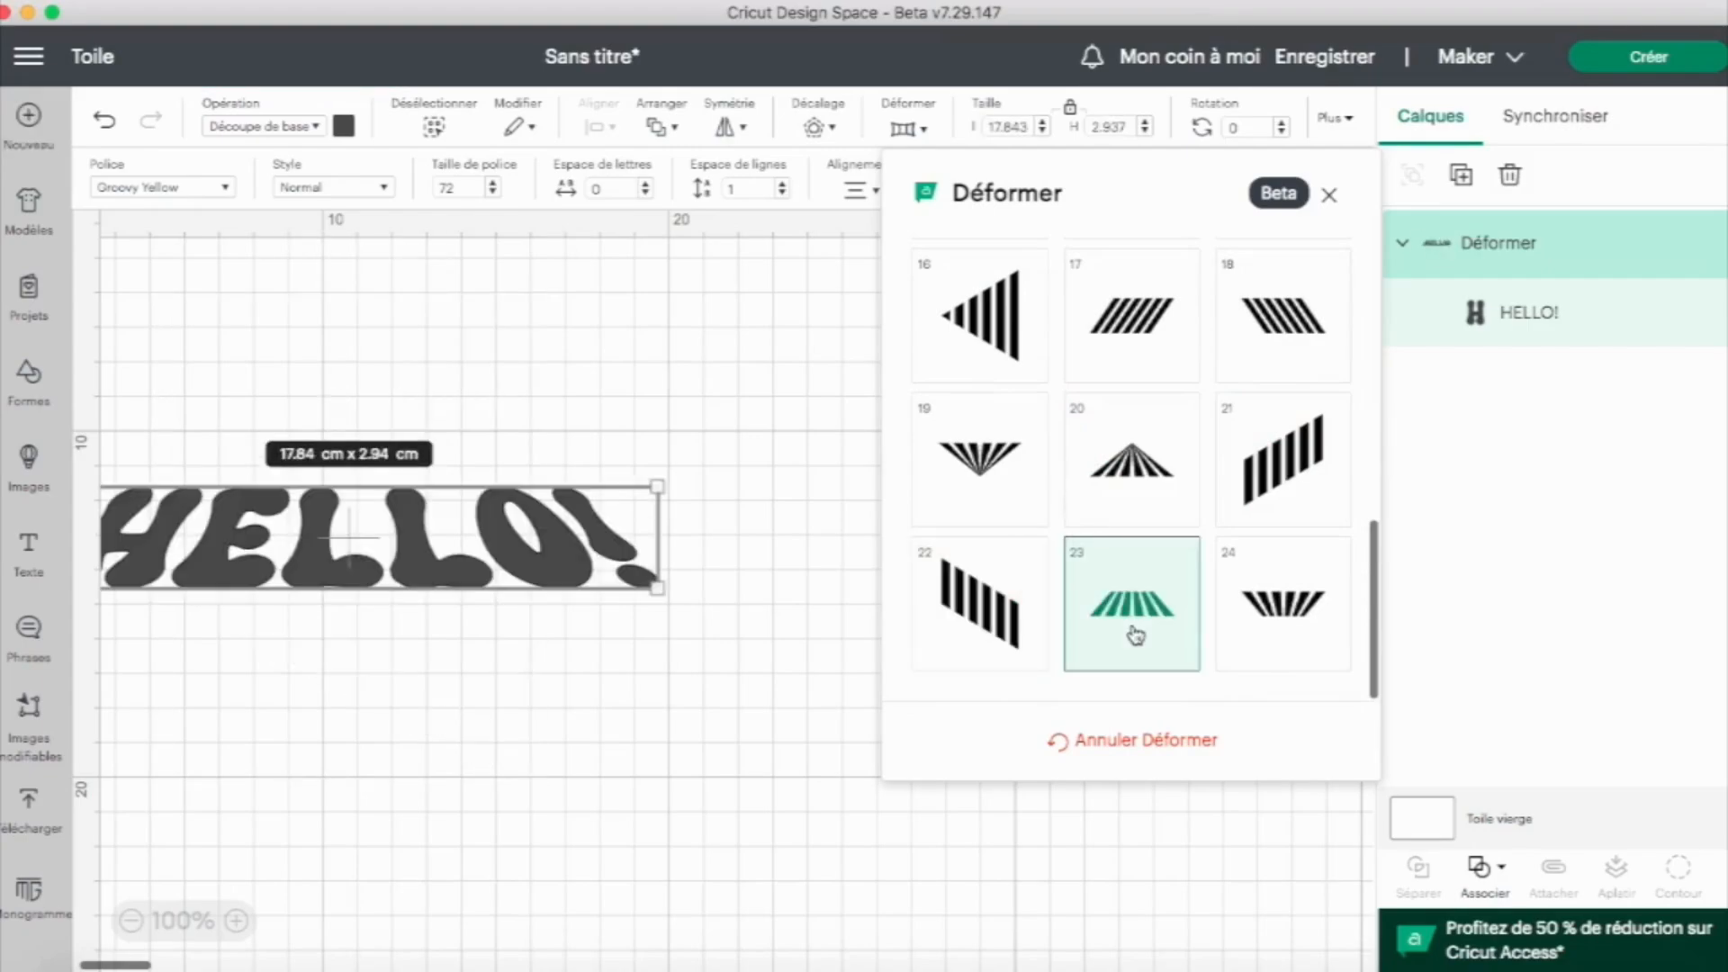
click(1285, 612)
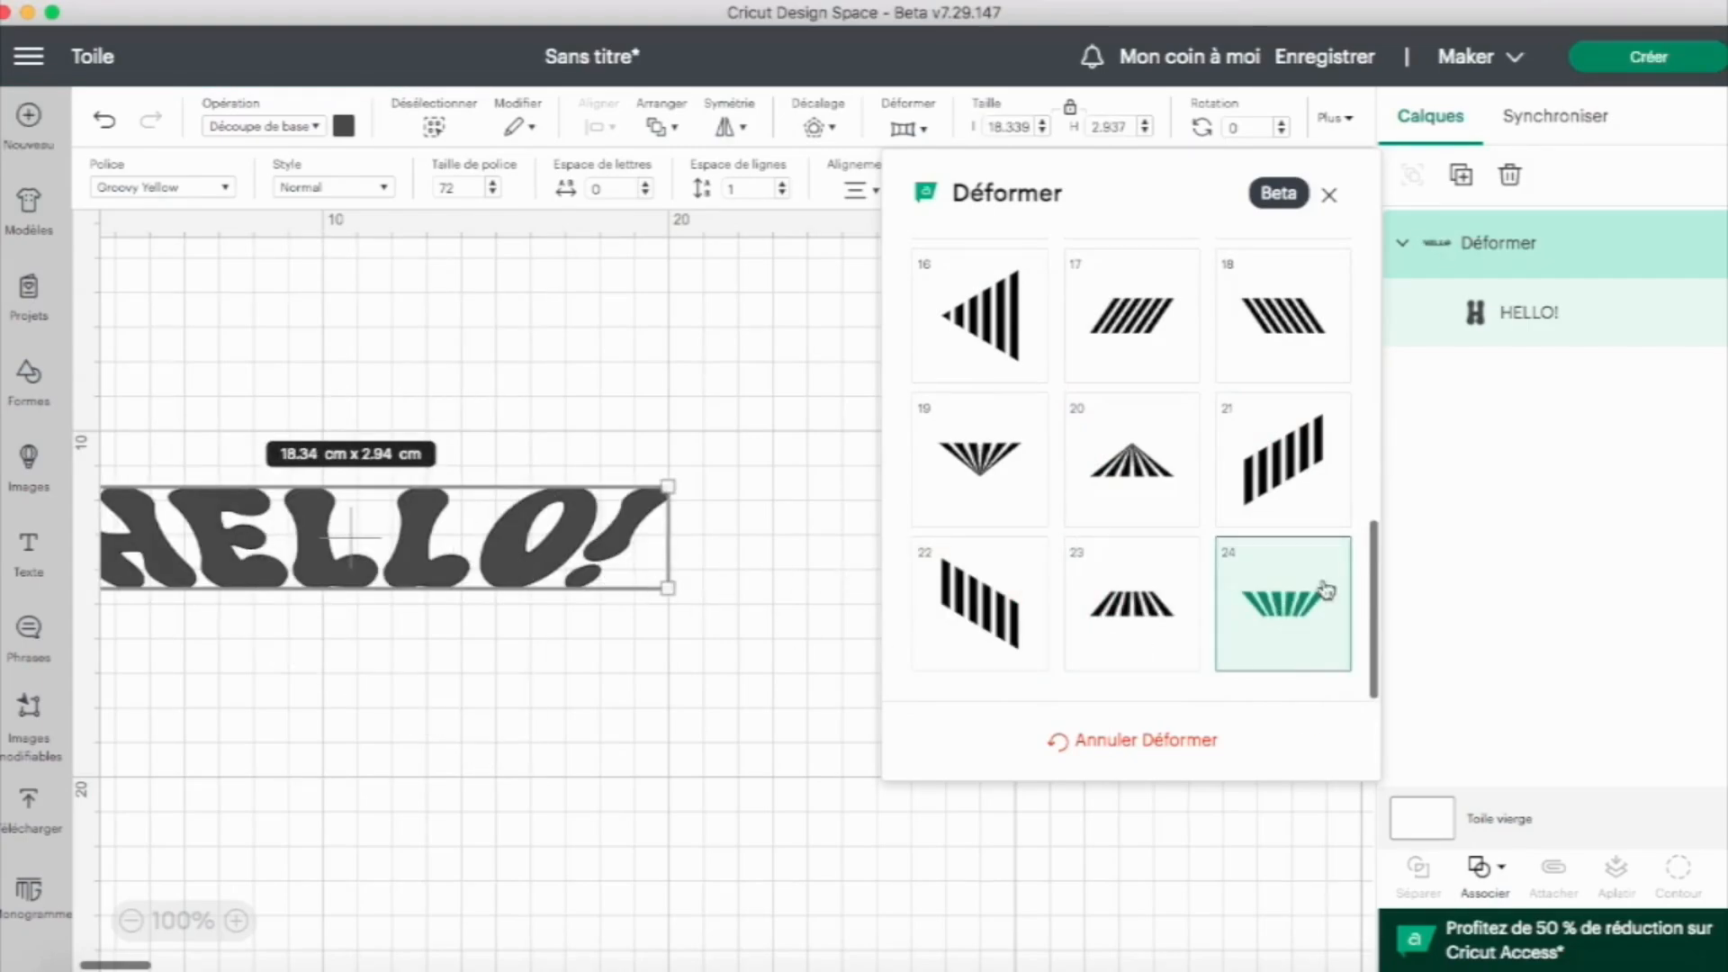
- Apply the arched Déformer preset 5 to the HELLO! text and close the preset list
scroll(1270, 619, up, 8)
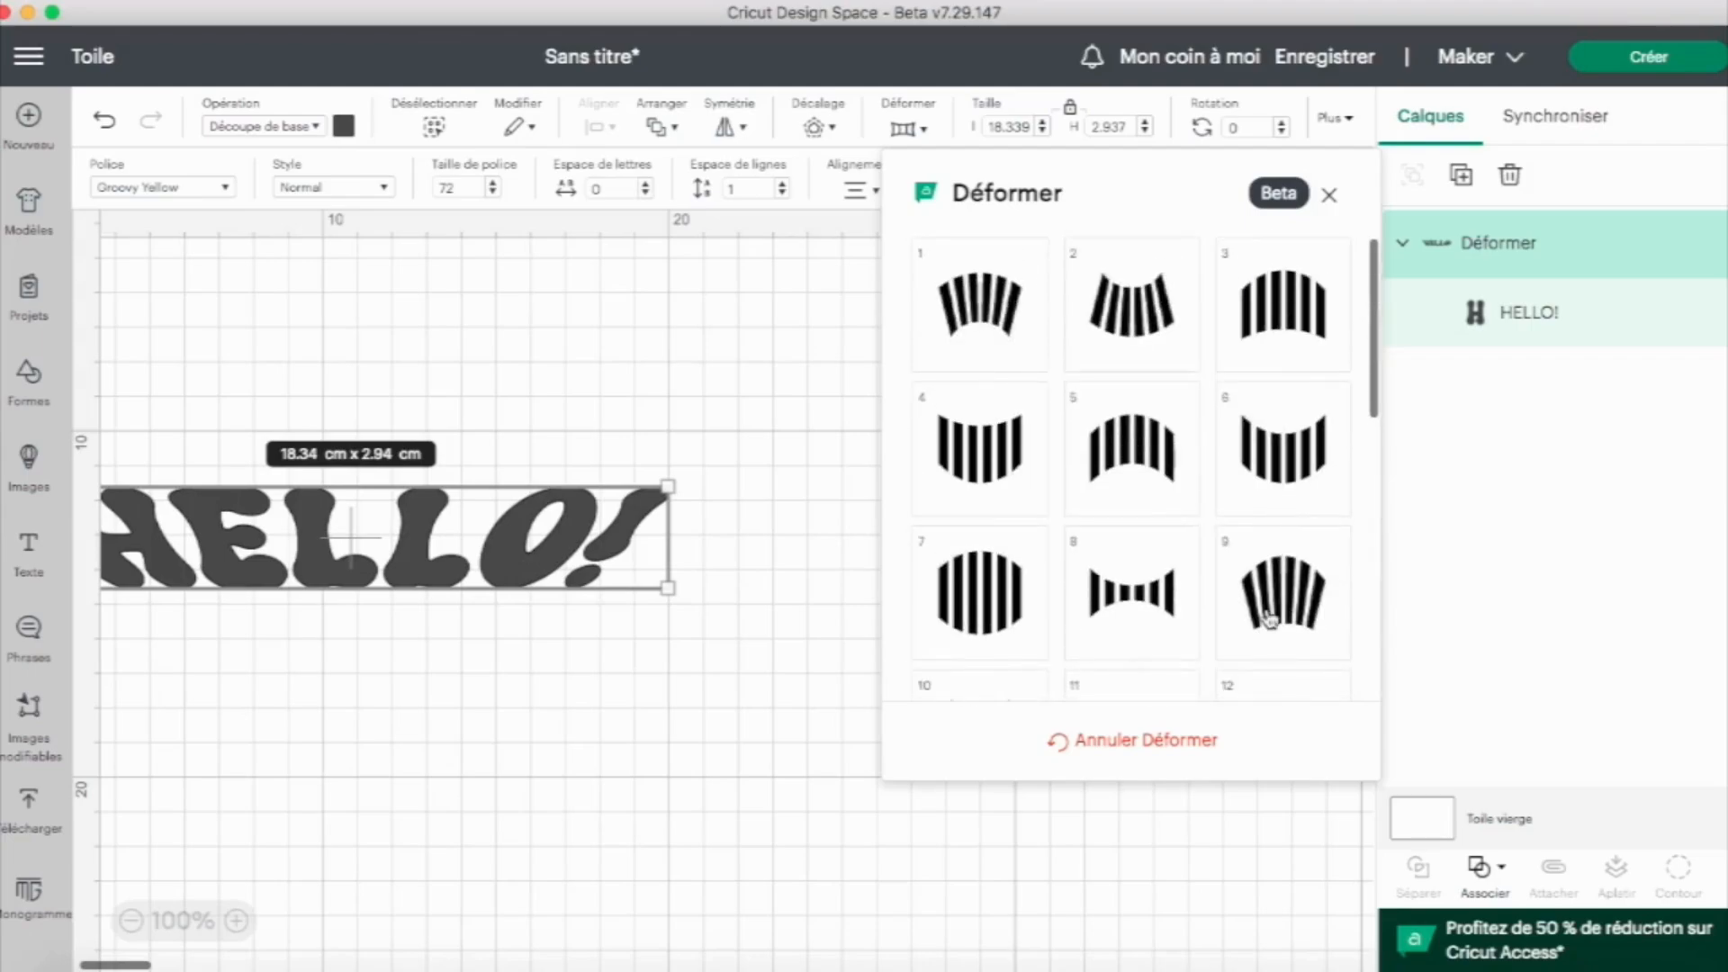
click(1145, 452)
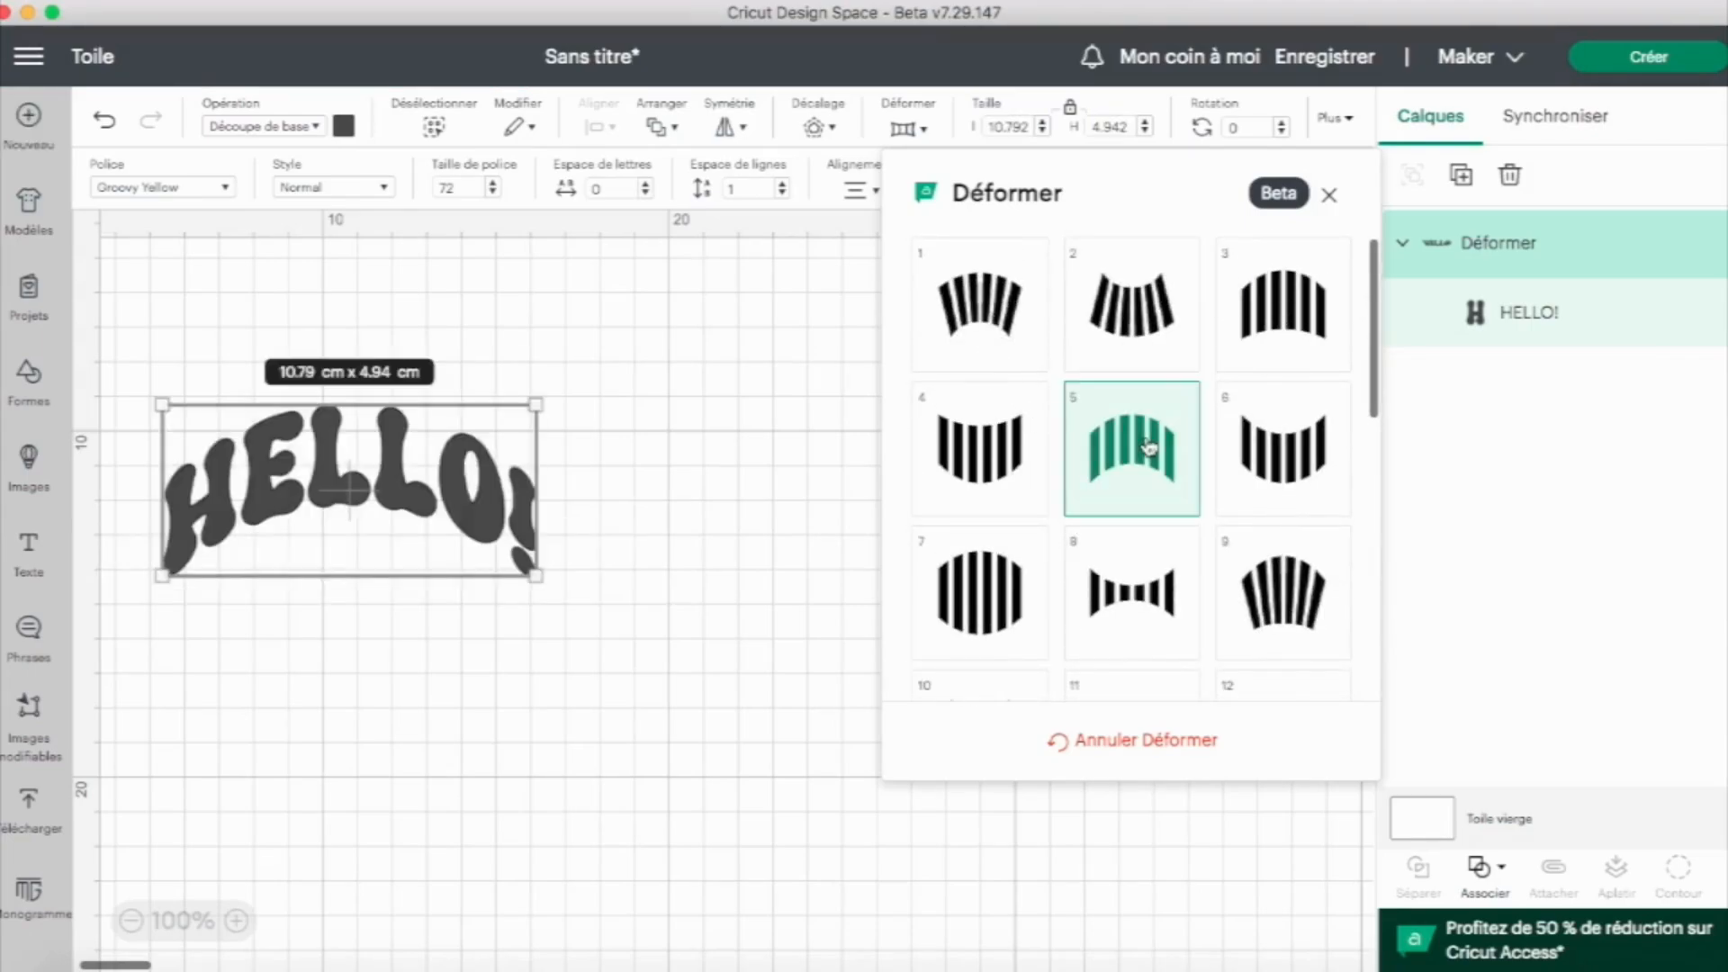
click(1328, 196)
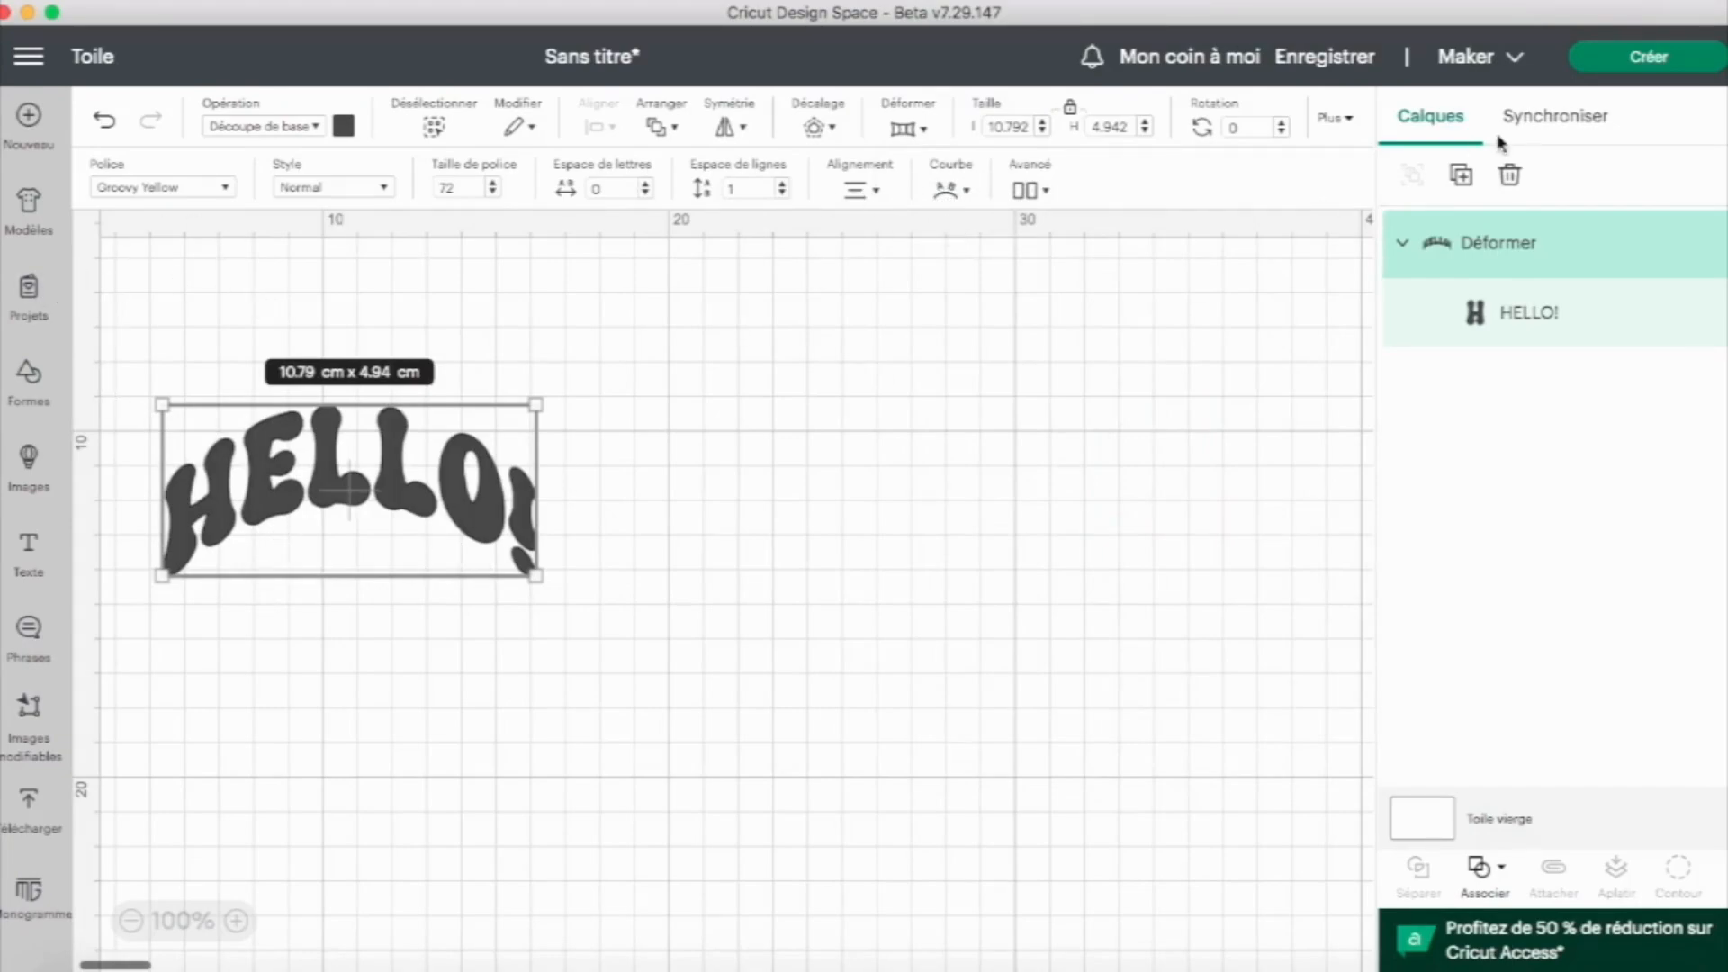
- Duplicate the arched HELLO! text, placing the copy to the right of the original, and cancel the copy's Déformer effect
click(1463, 177)
drag(540, 397, 900, 513)
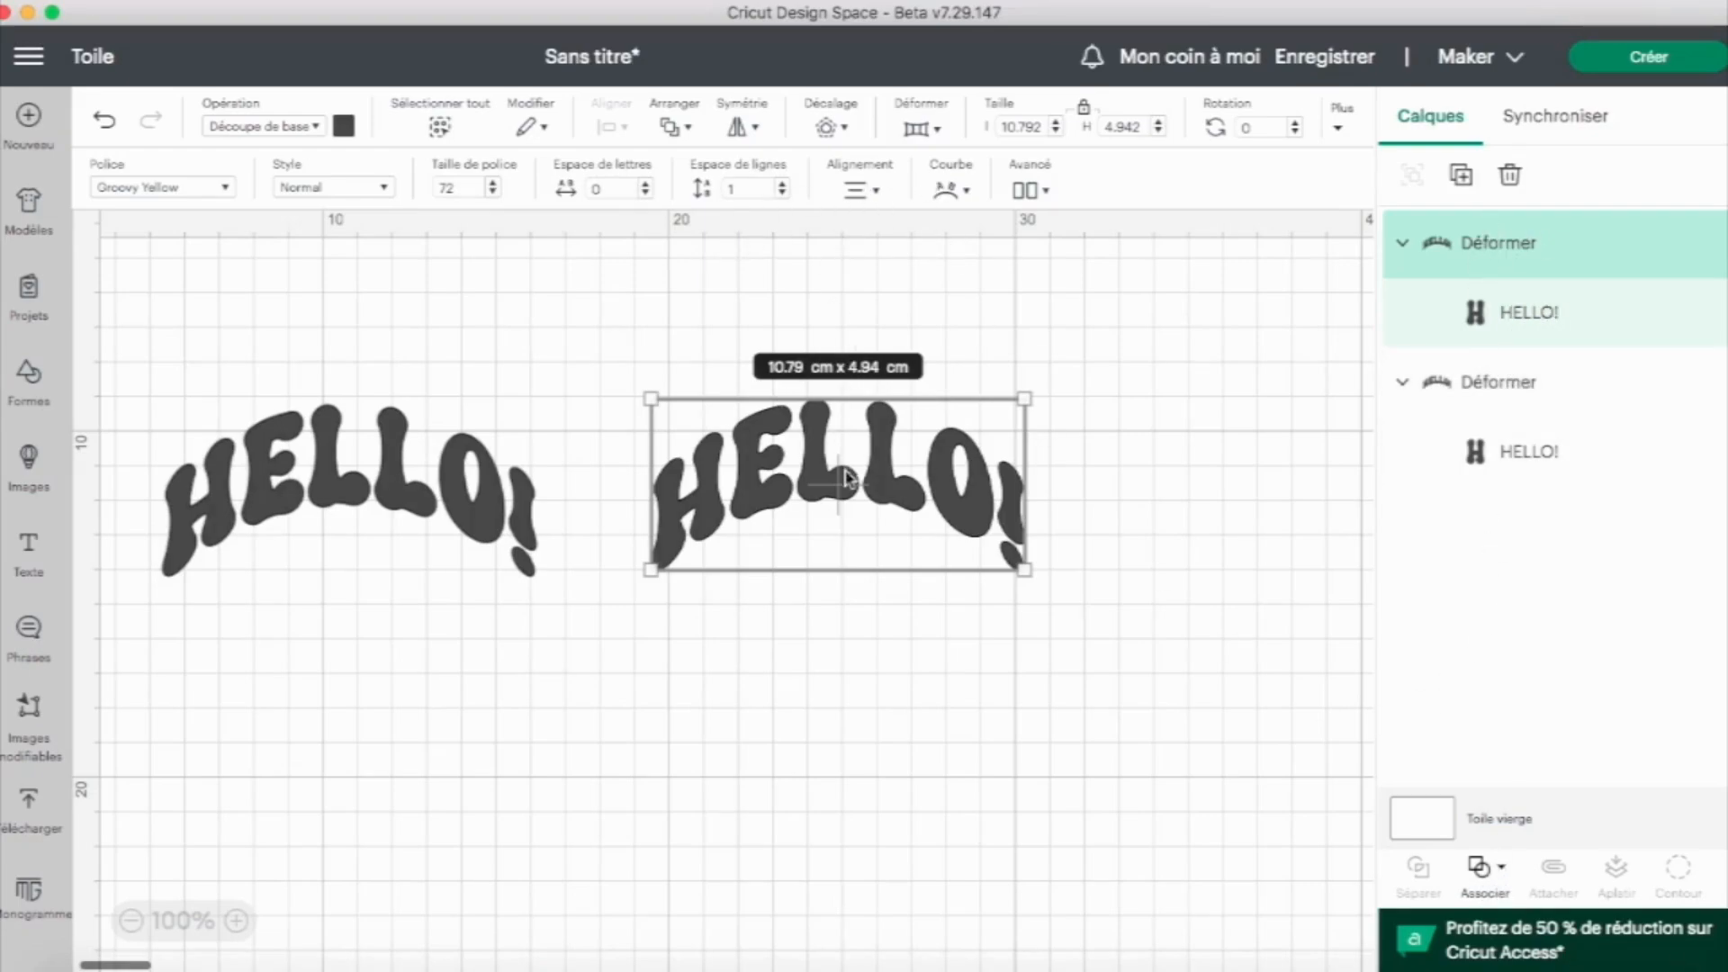
click(936, 129)
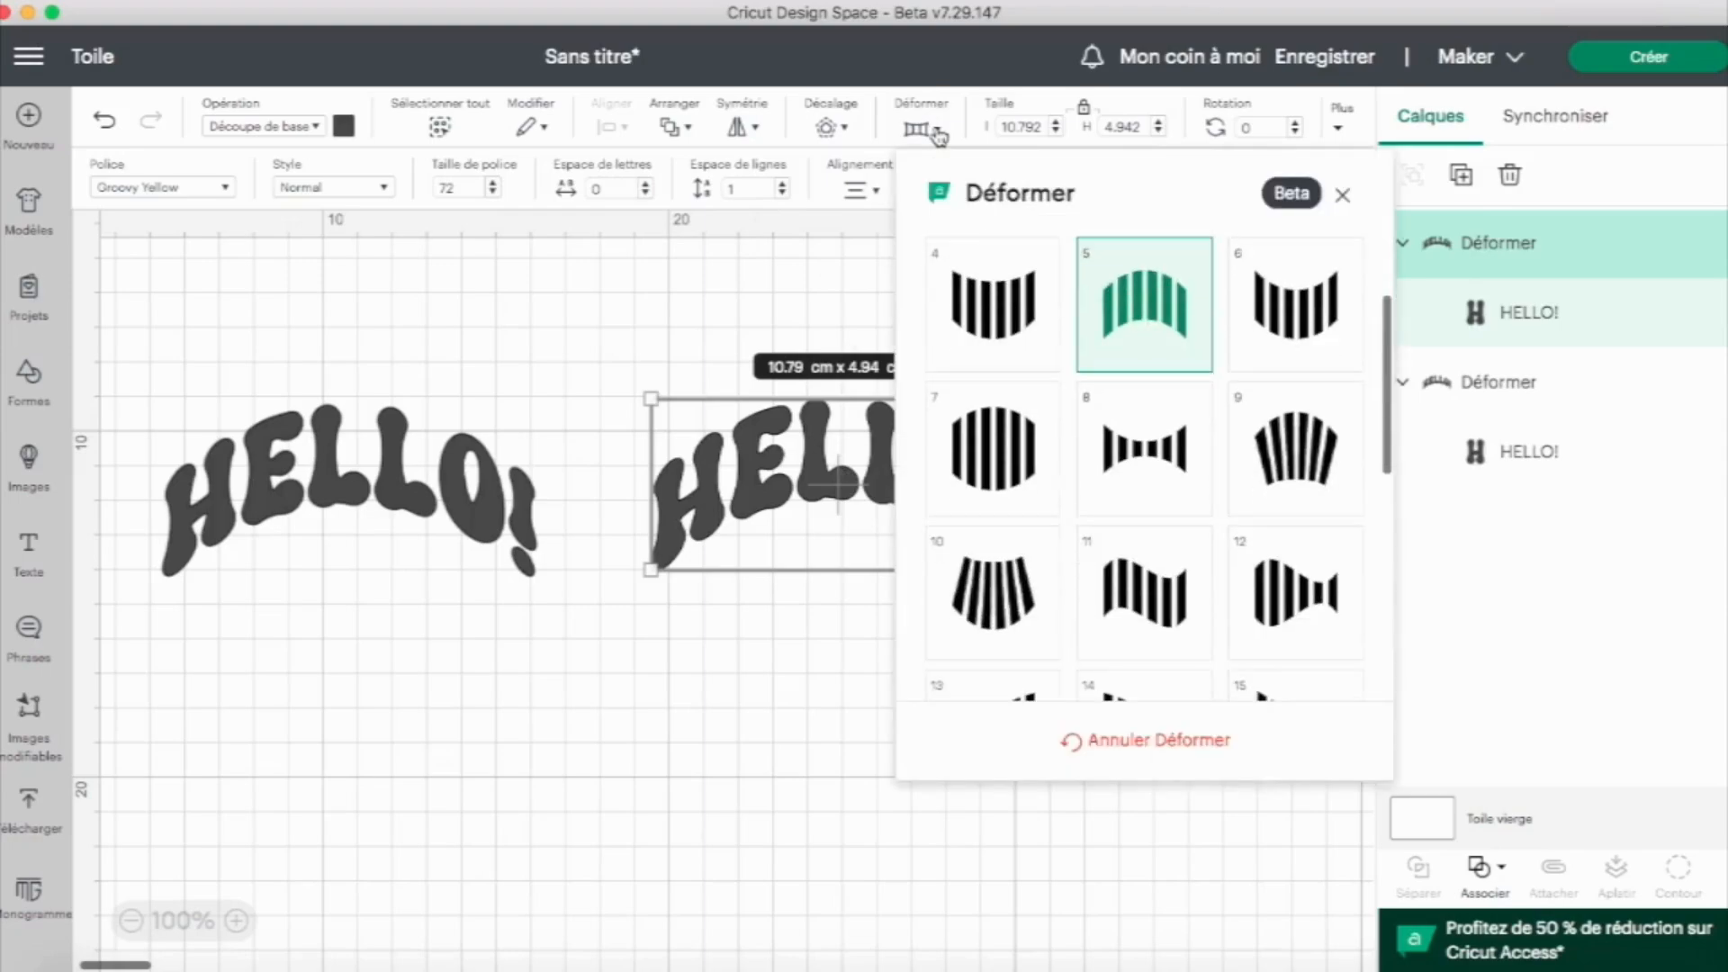
click(1158, 744)
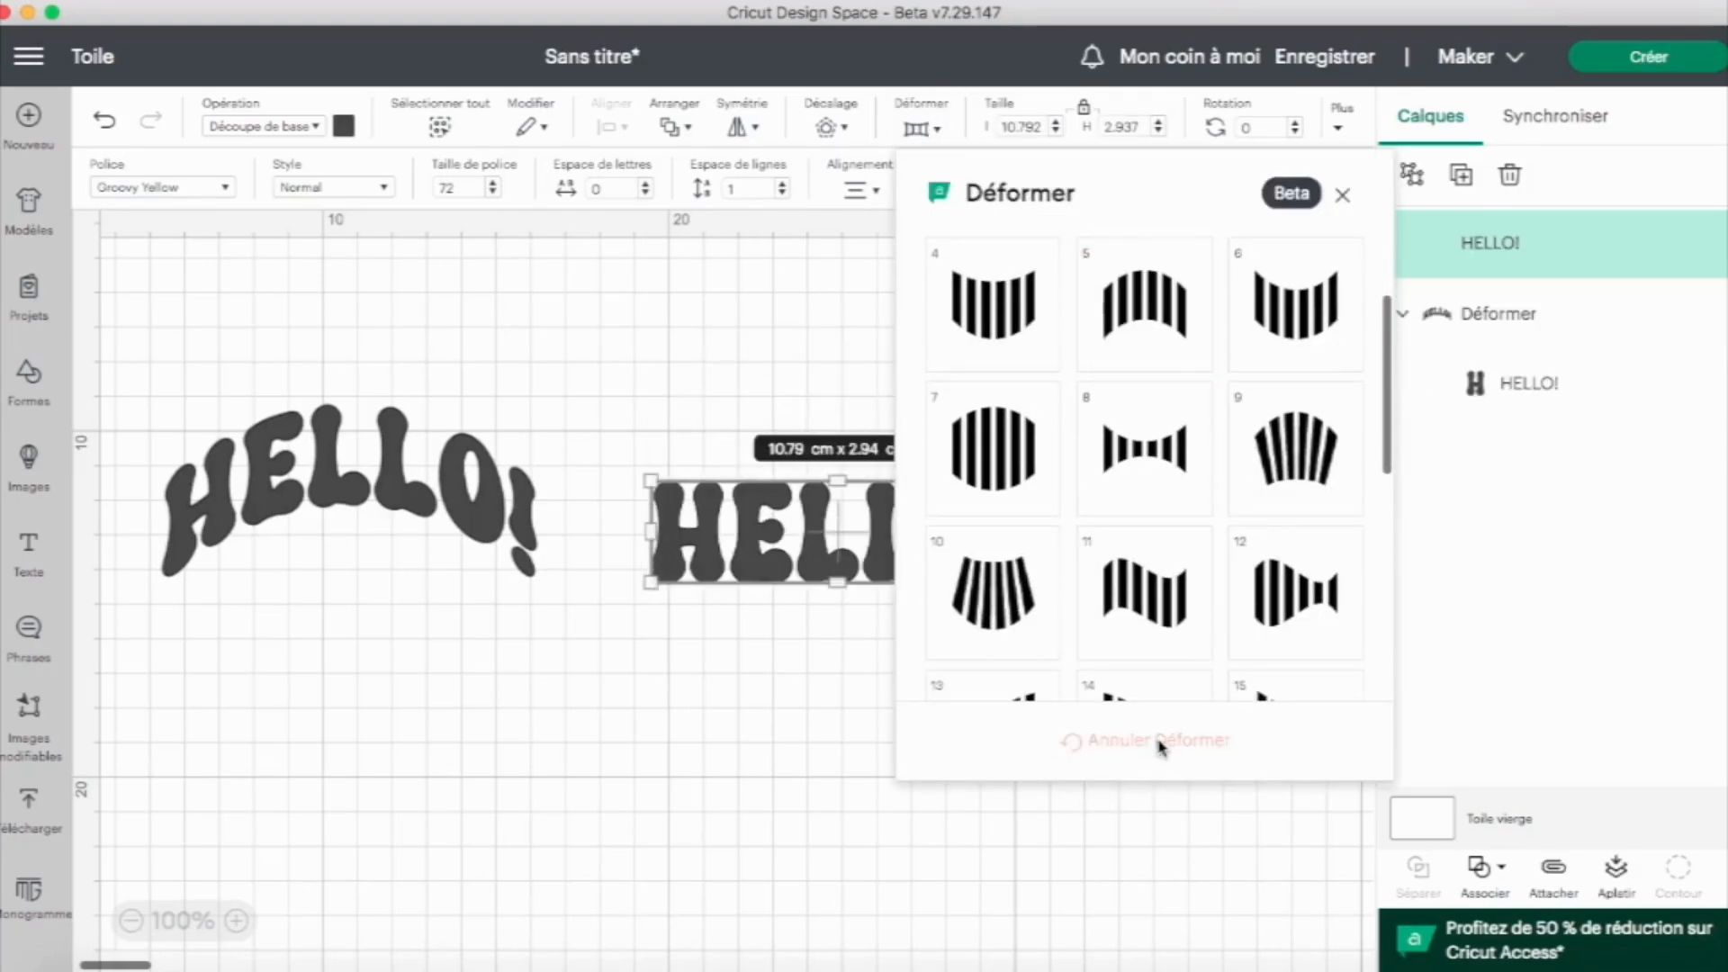
- Close the warp presets and curve the unwarped HELLO! copy into an upward arch with a Courbe diameter of 12.732
click(1342, 195)
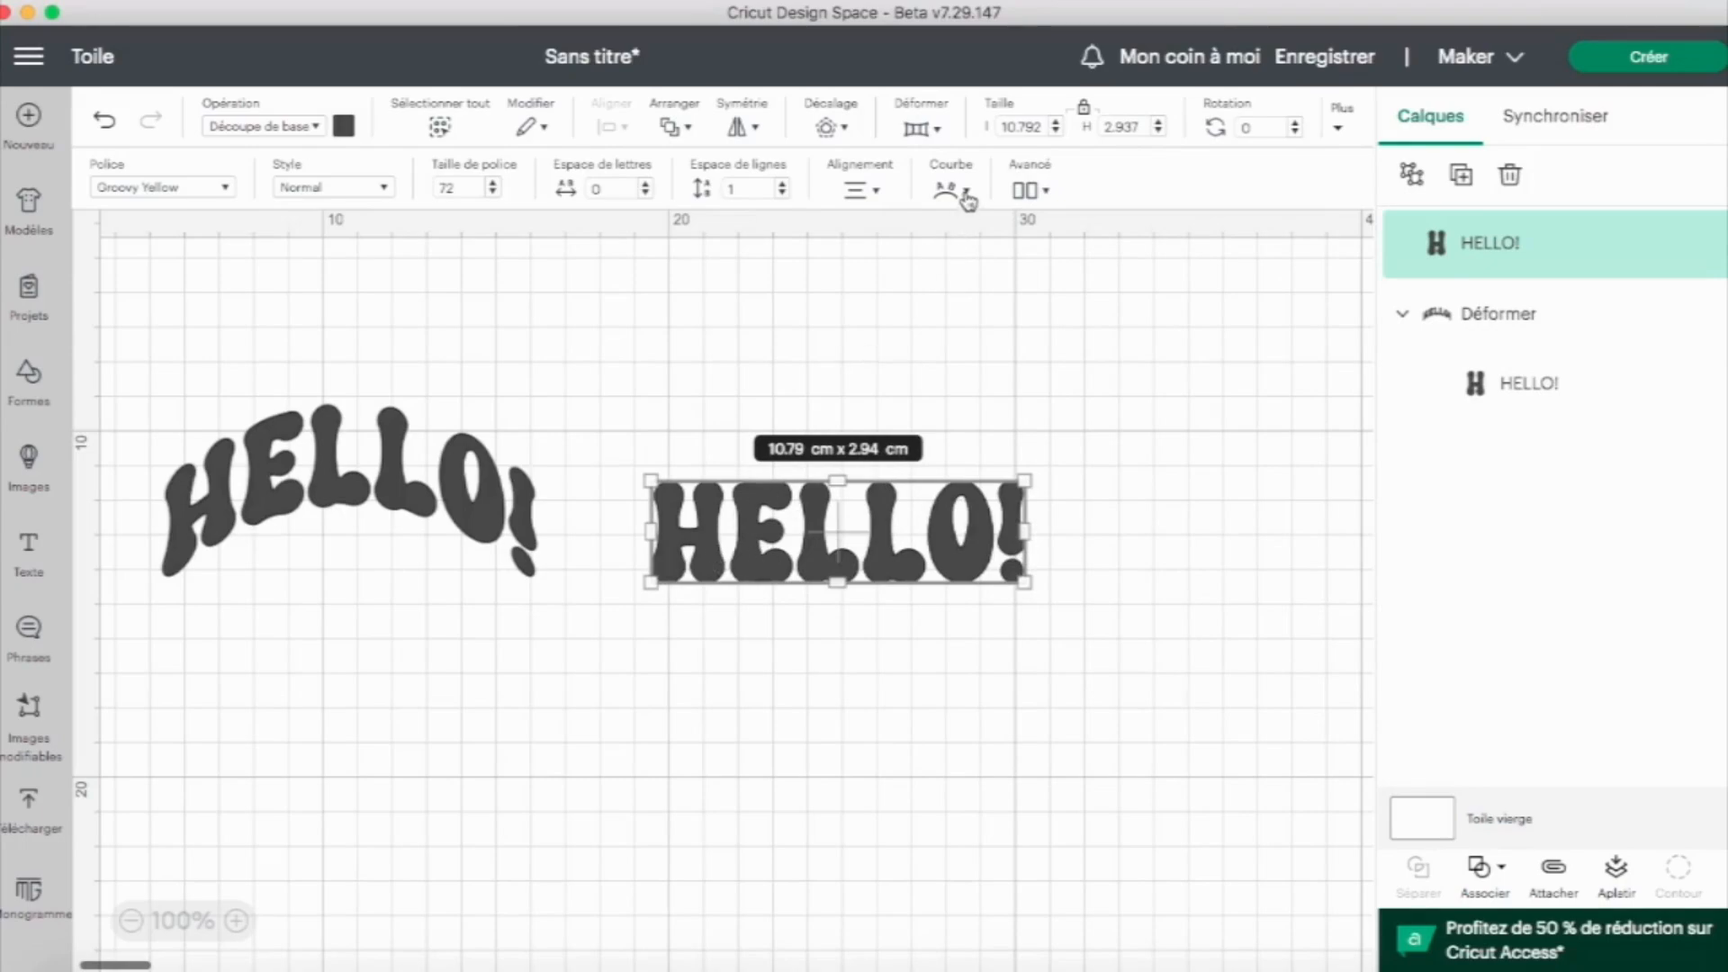
click(961, 191)
drag(891, 261, 975, 279)
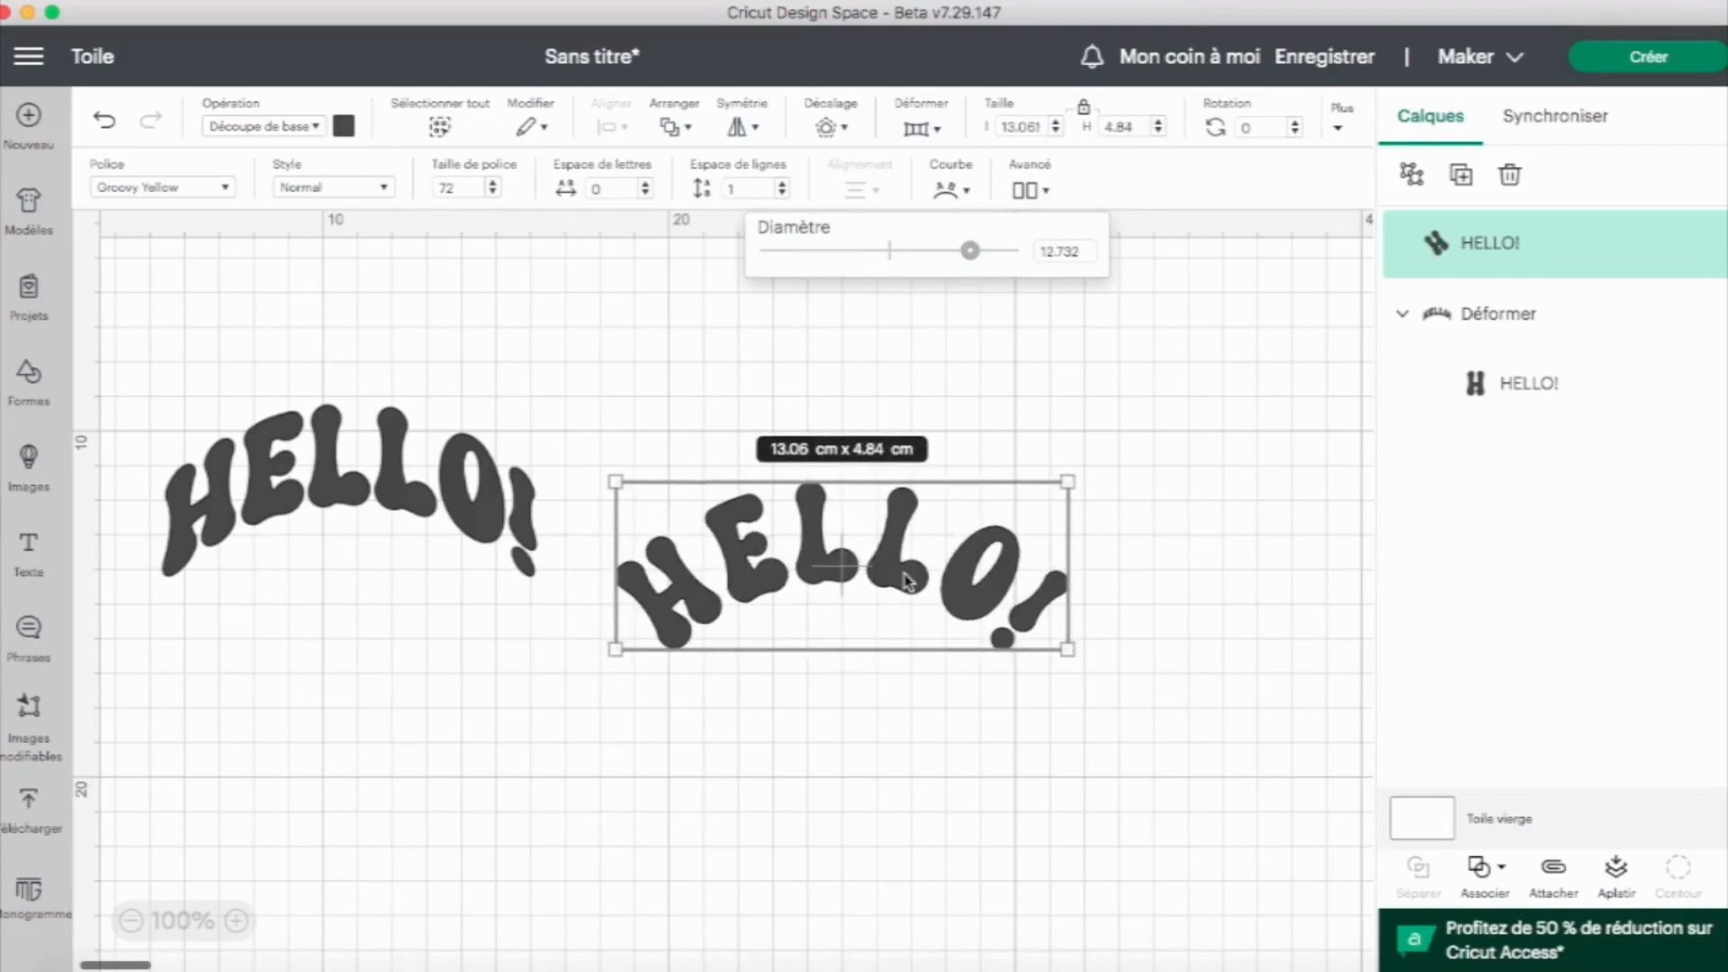
- Lay the curved HELLO! copy over the warped original and colour it light purple
drag(842, 565, 354, 484)
click(344, 133)
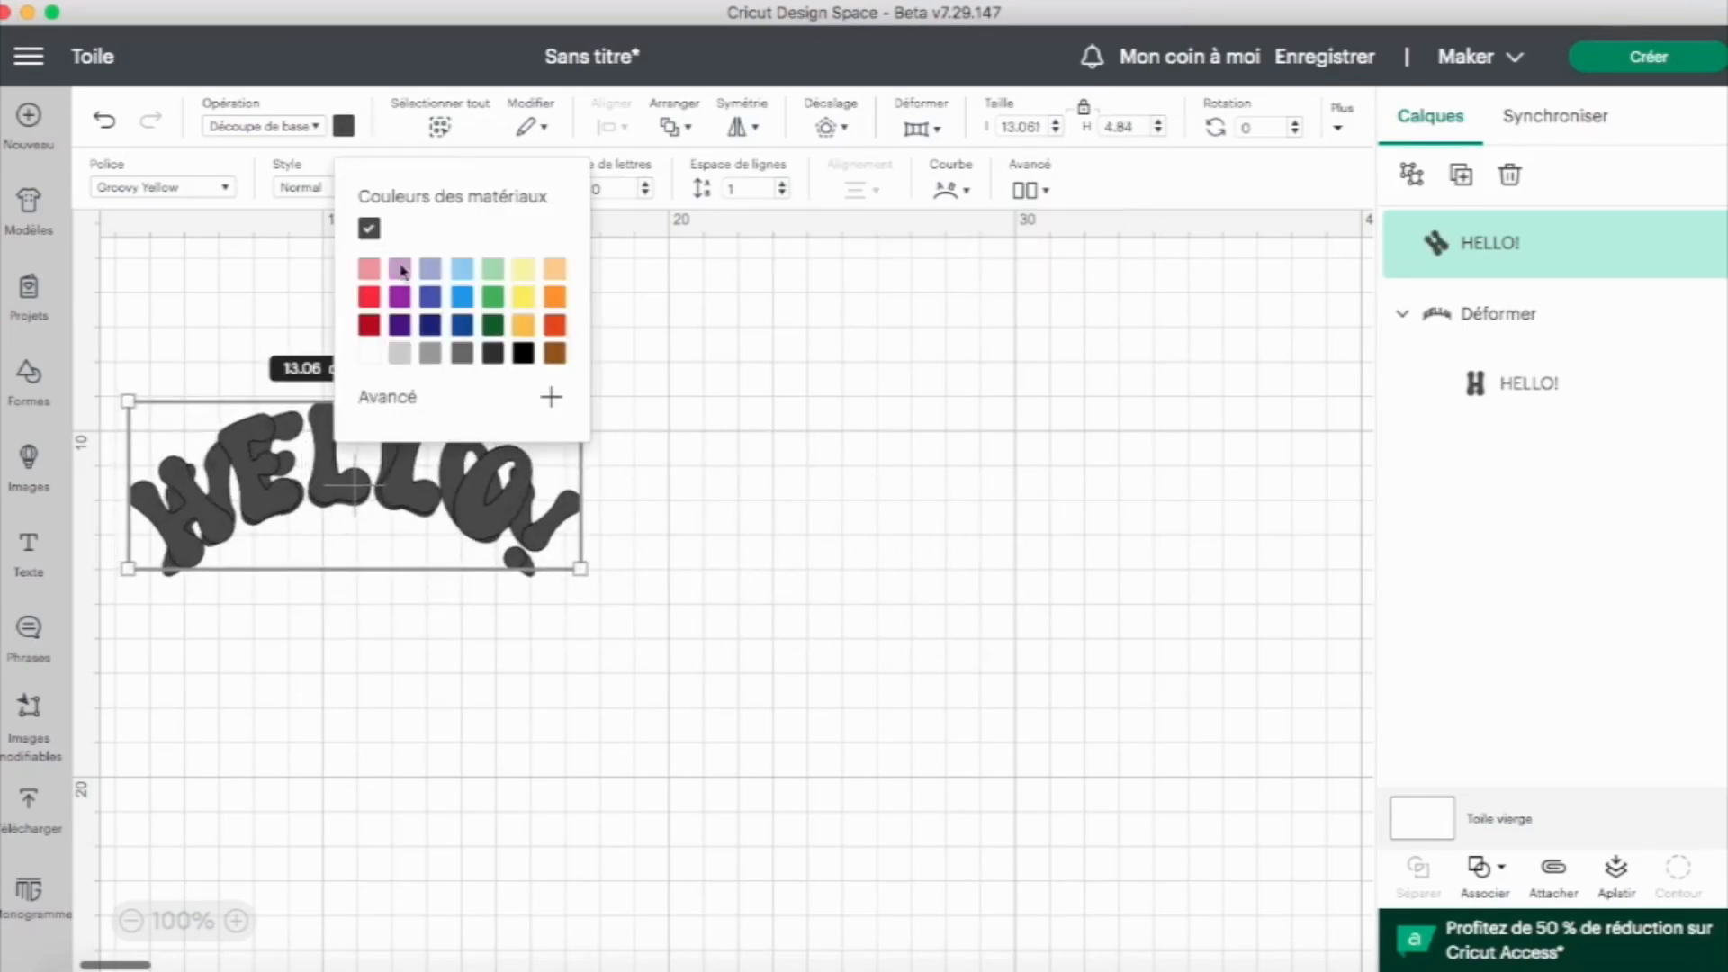
click(402, 272)
click(455, 702)
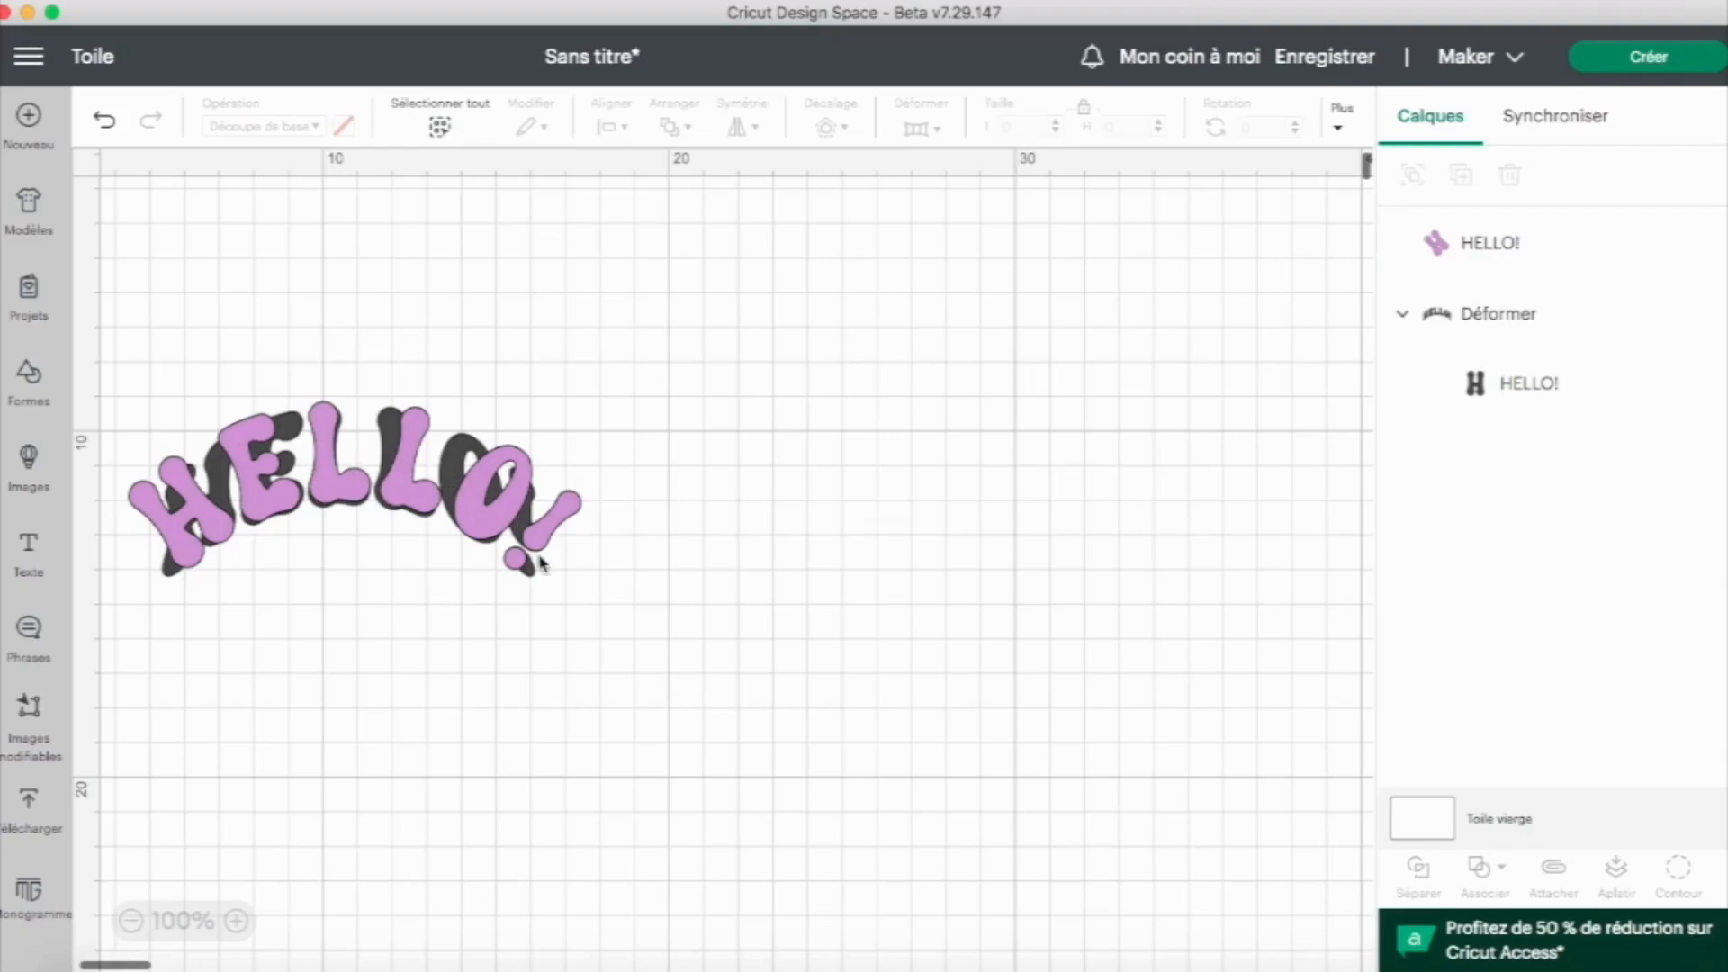
- Delete the light purple HELLO! copy and change the wording of the remaining warped text to BONJOUR!
drag(410, 483, 486, 396)
key(Delete)
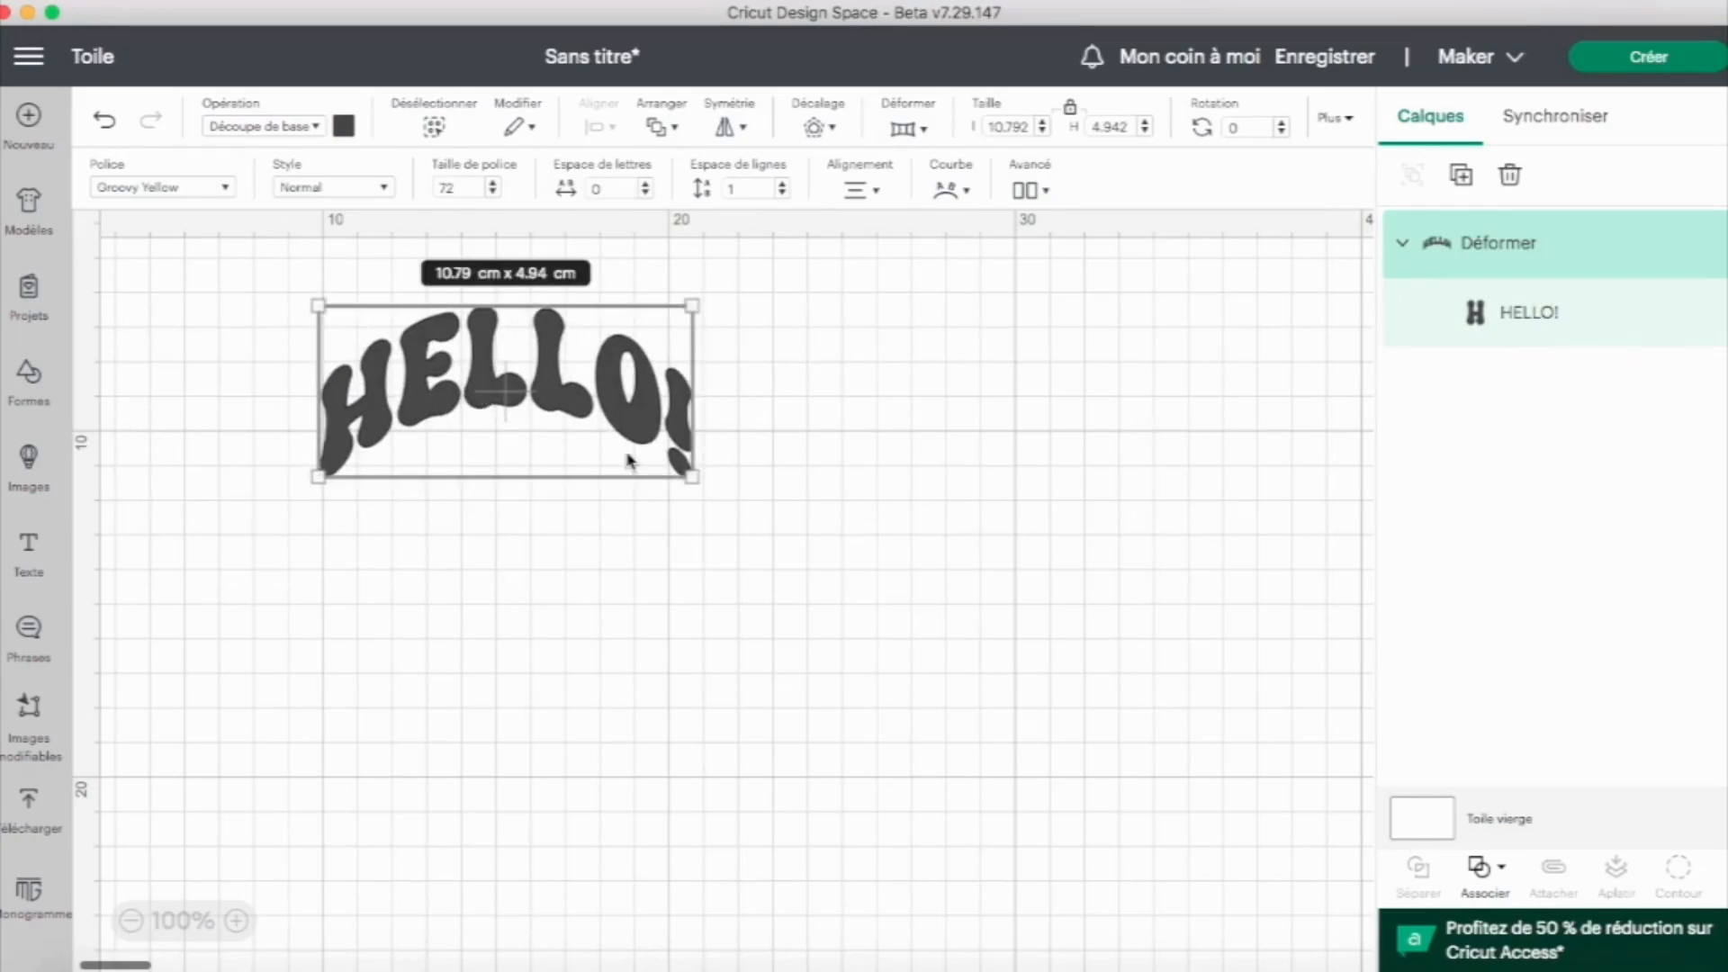
double_click(569, 365)
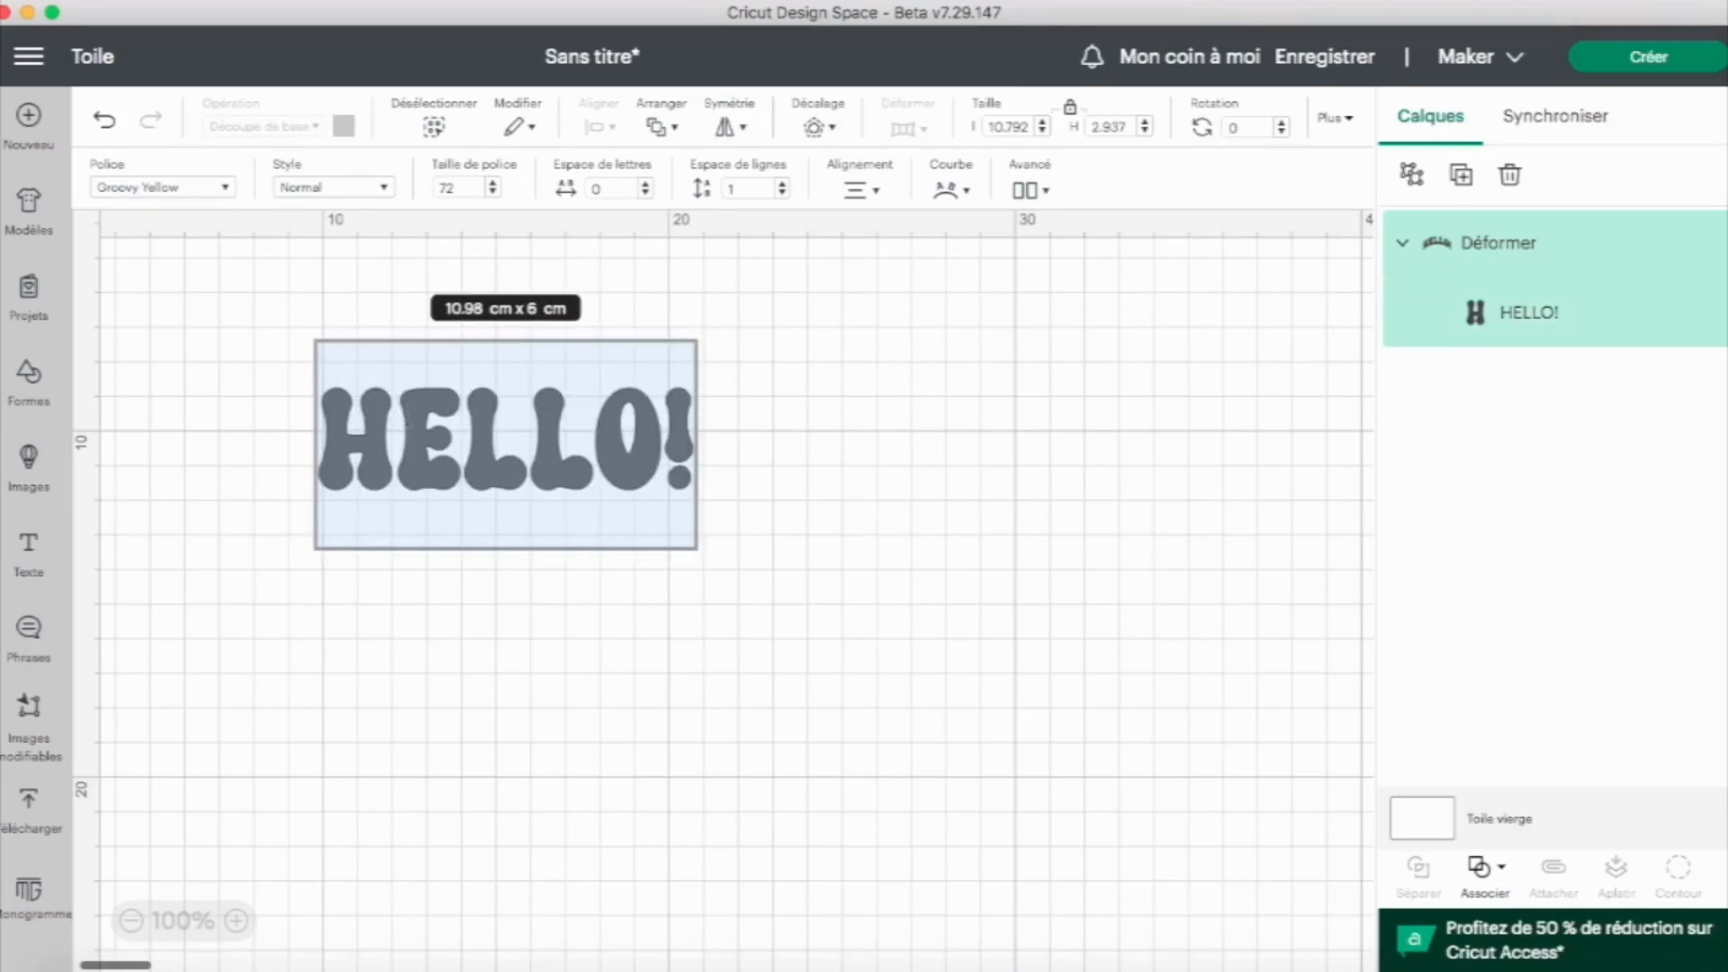
text(BONJOUR!)
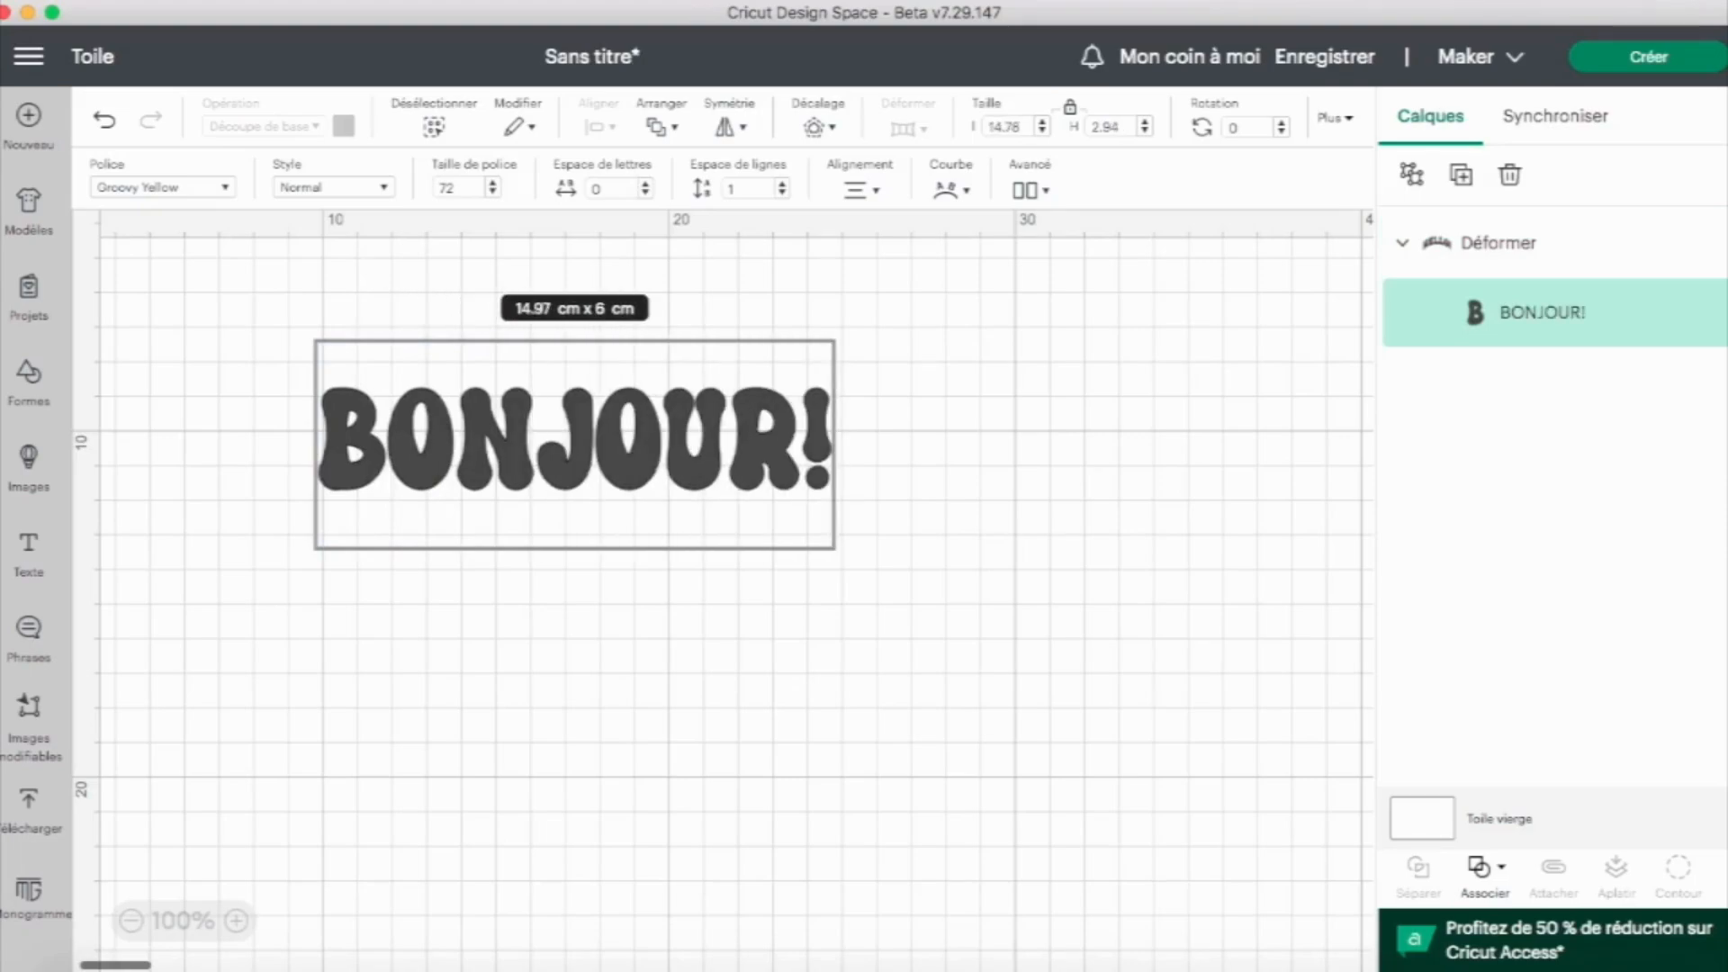
click(494, 640)
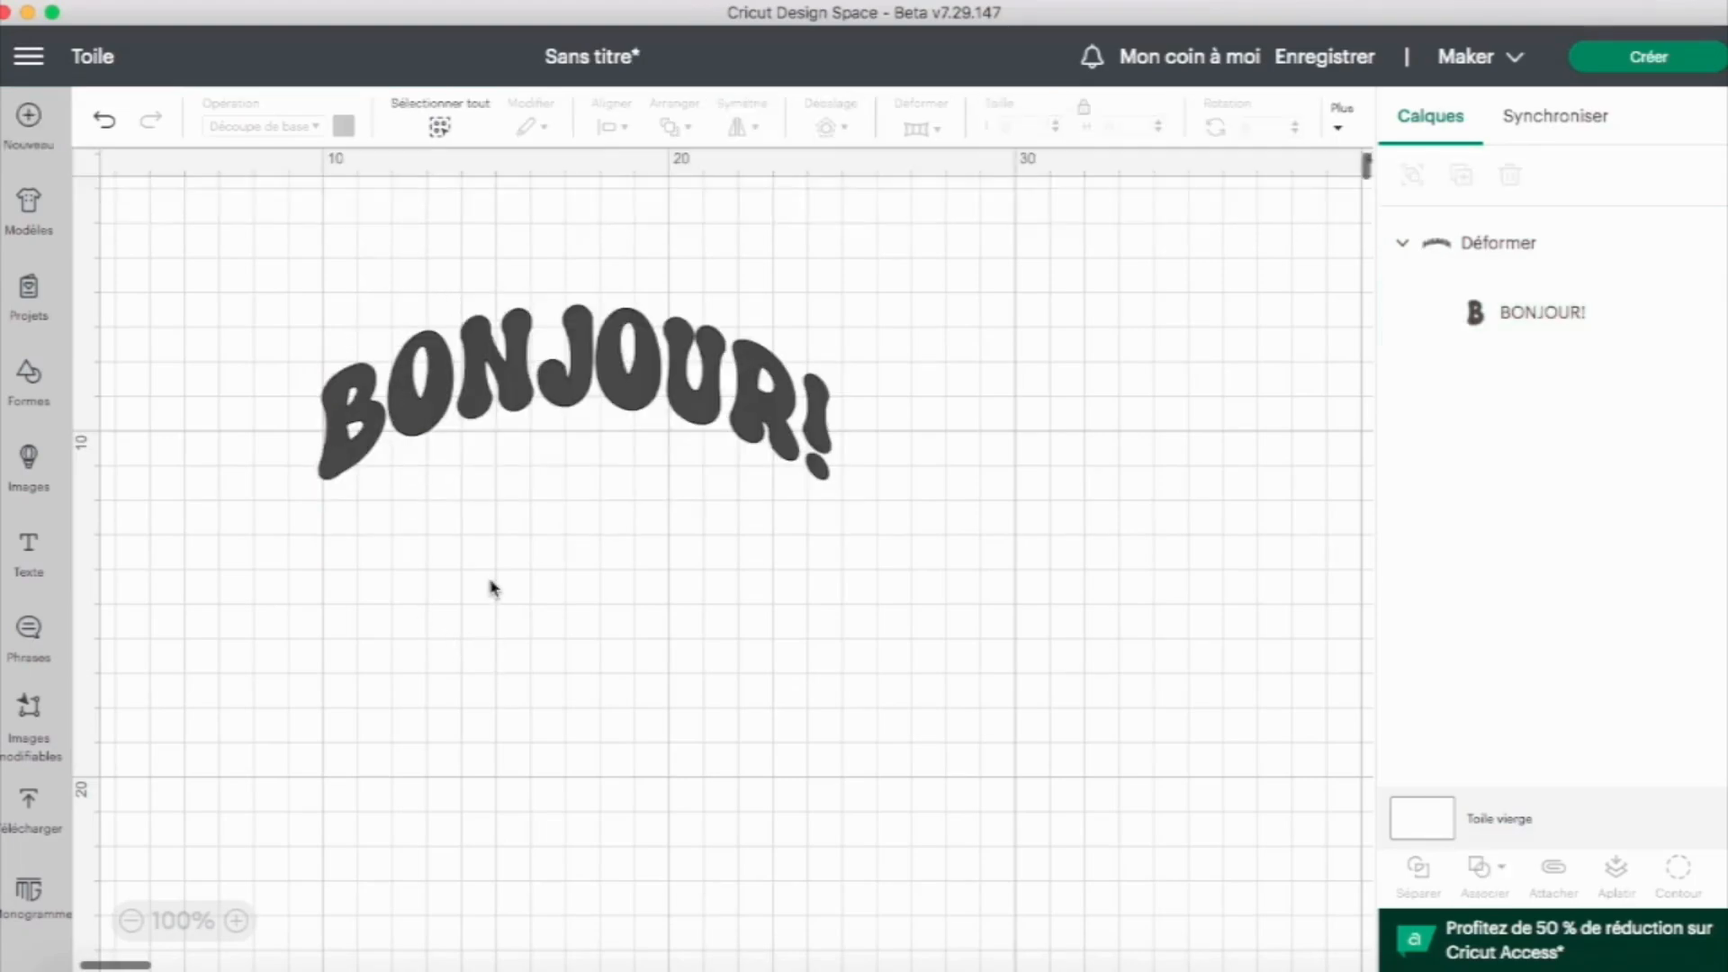
- Replace the wording of the warped BONJOUR! text with MOM
click(725, 397)
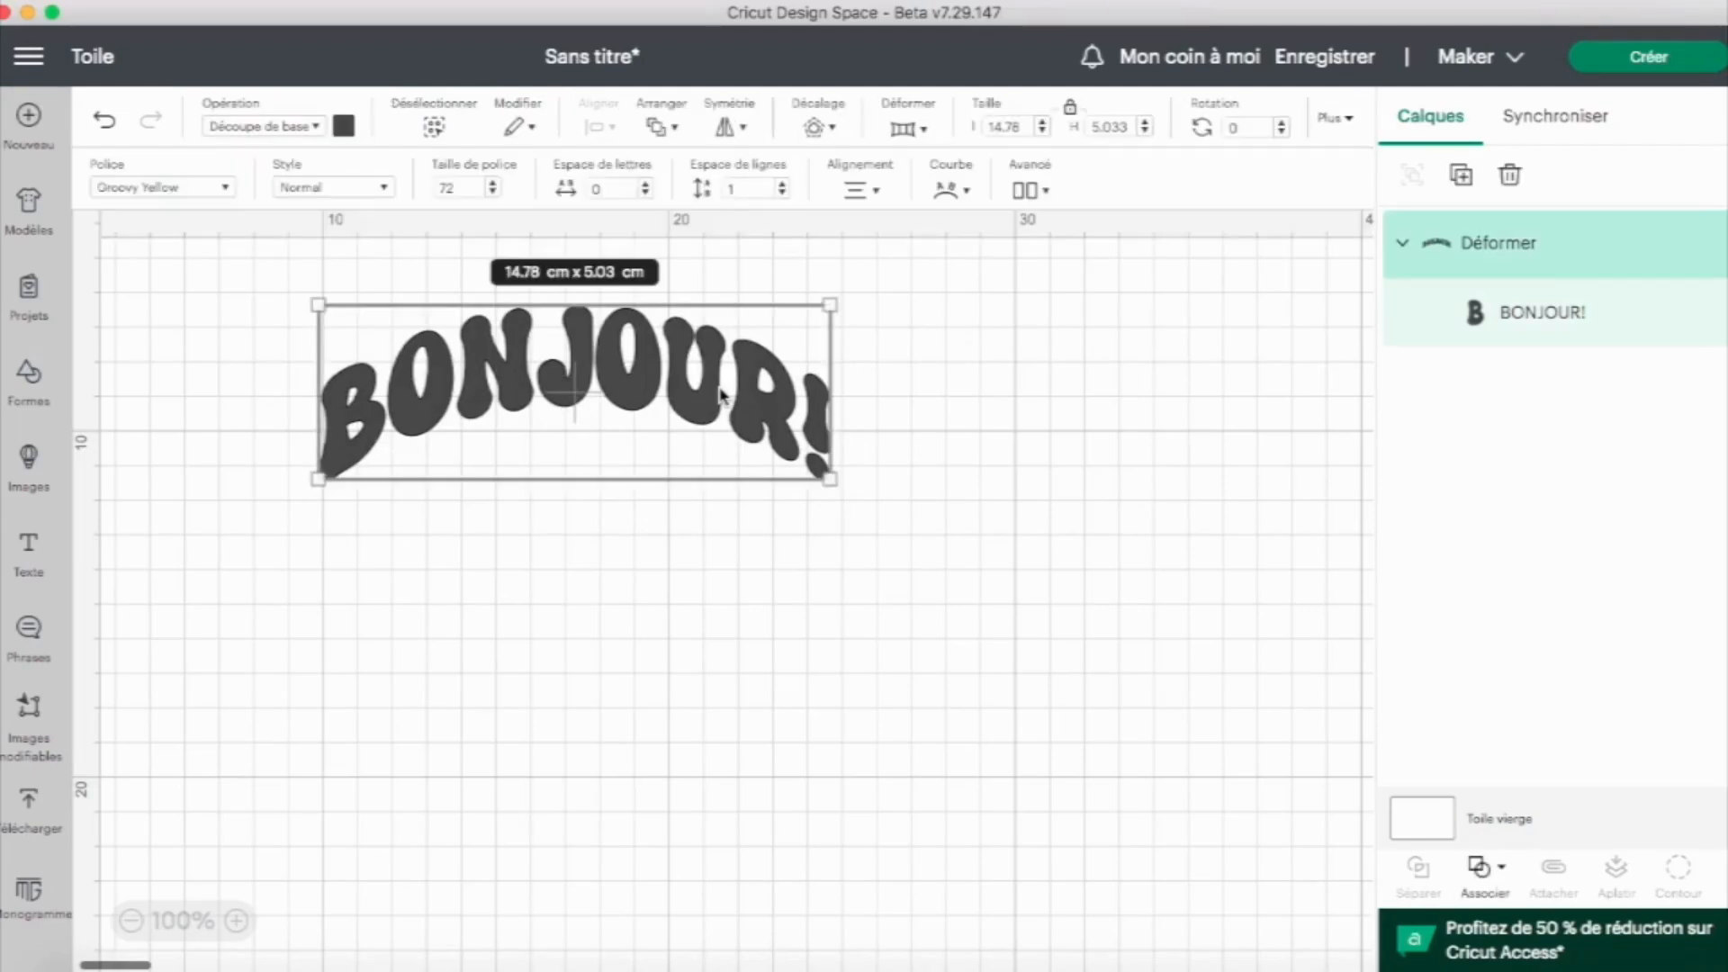
click(910, 129)
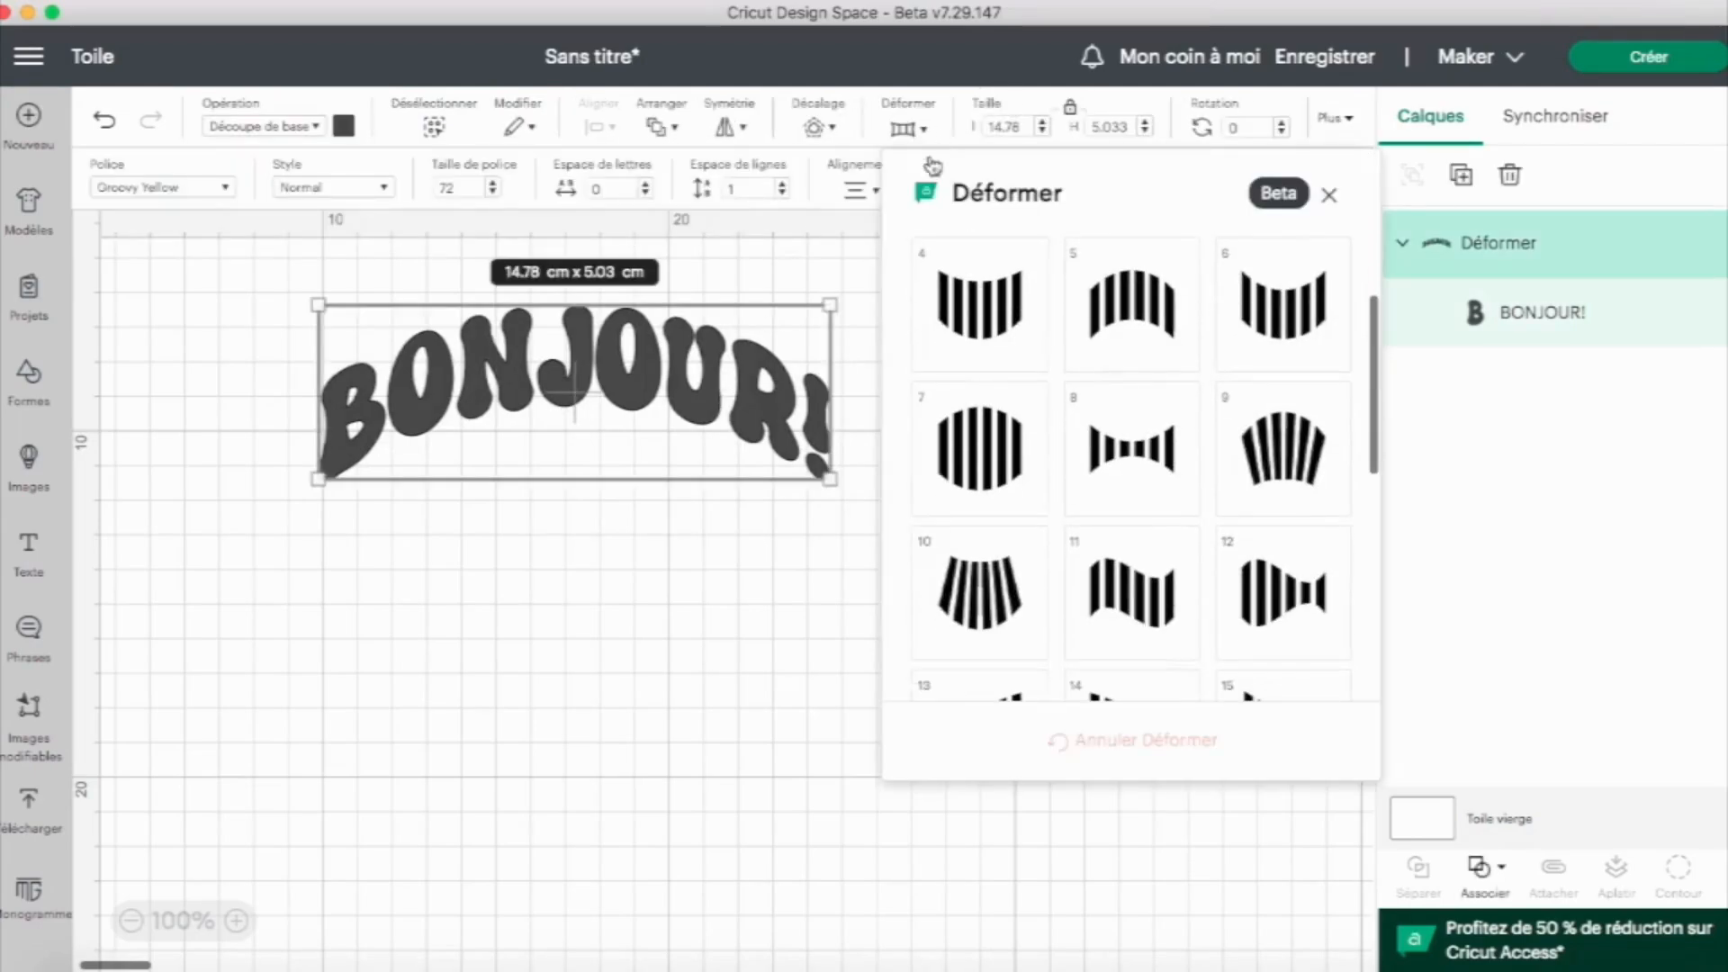
click(679, 601)
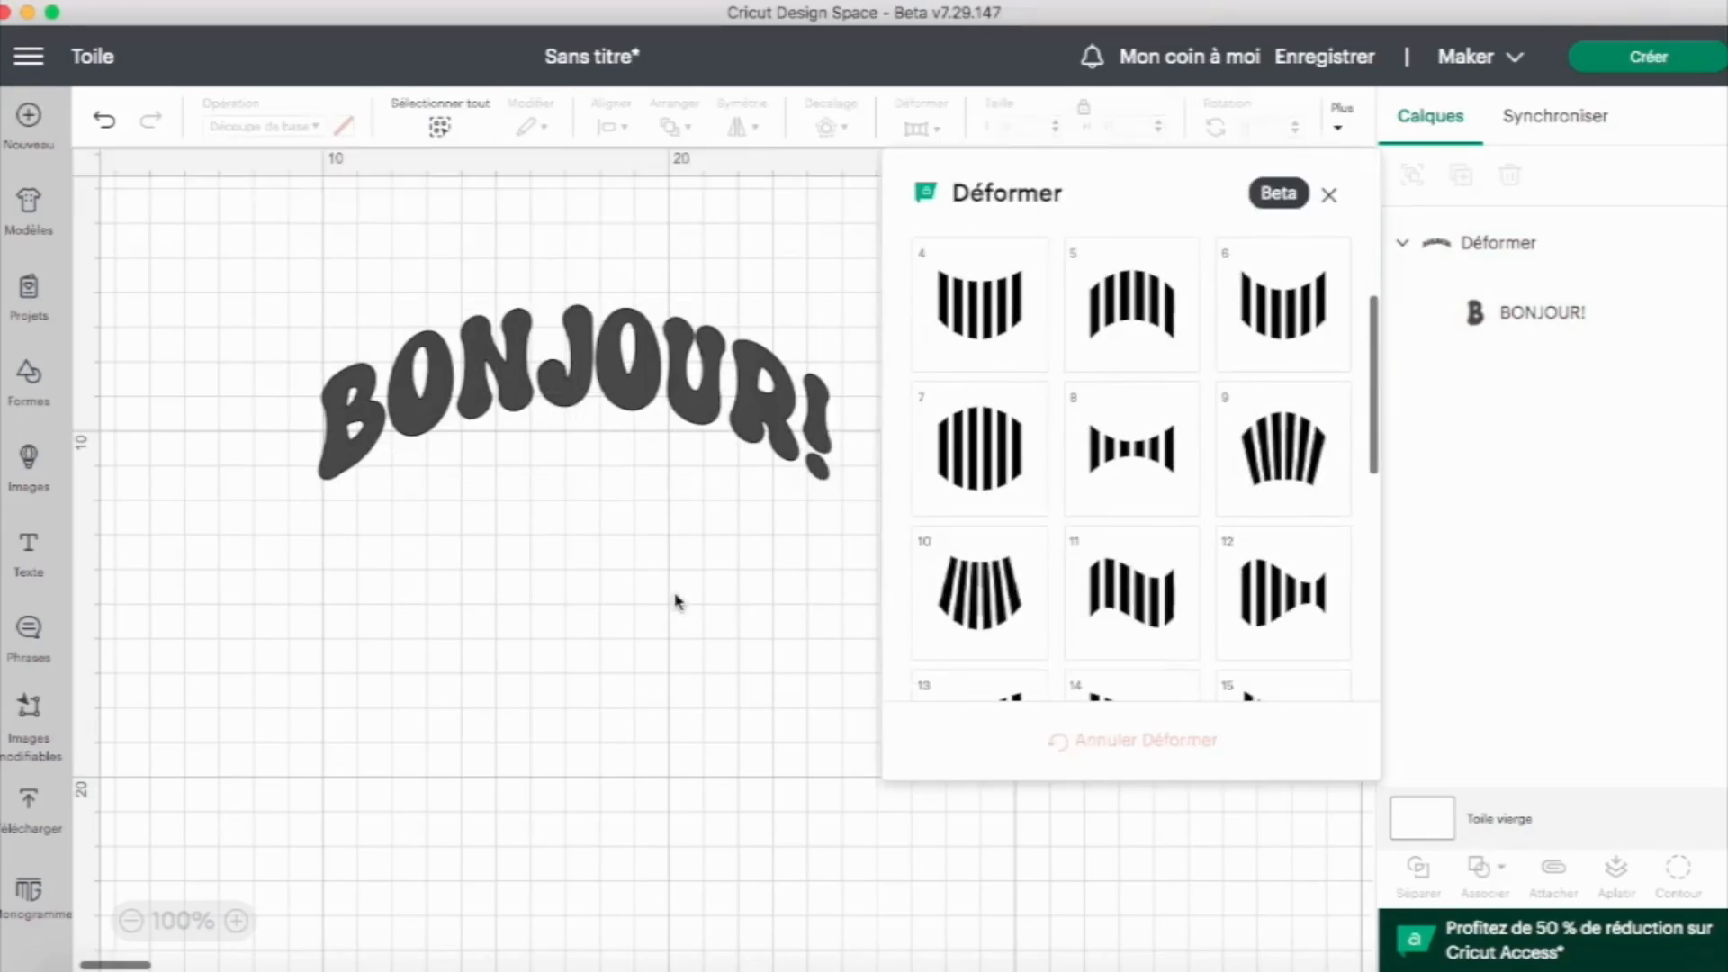
click(586, 342)
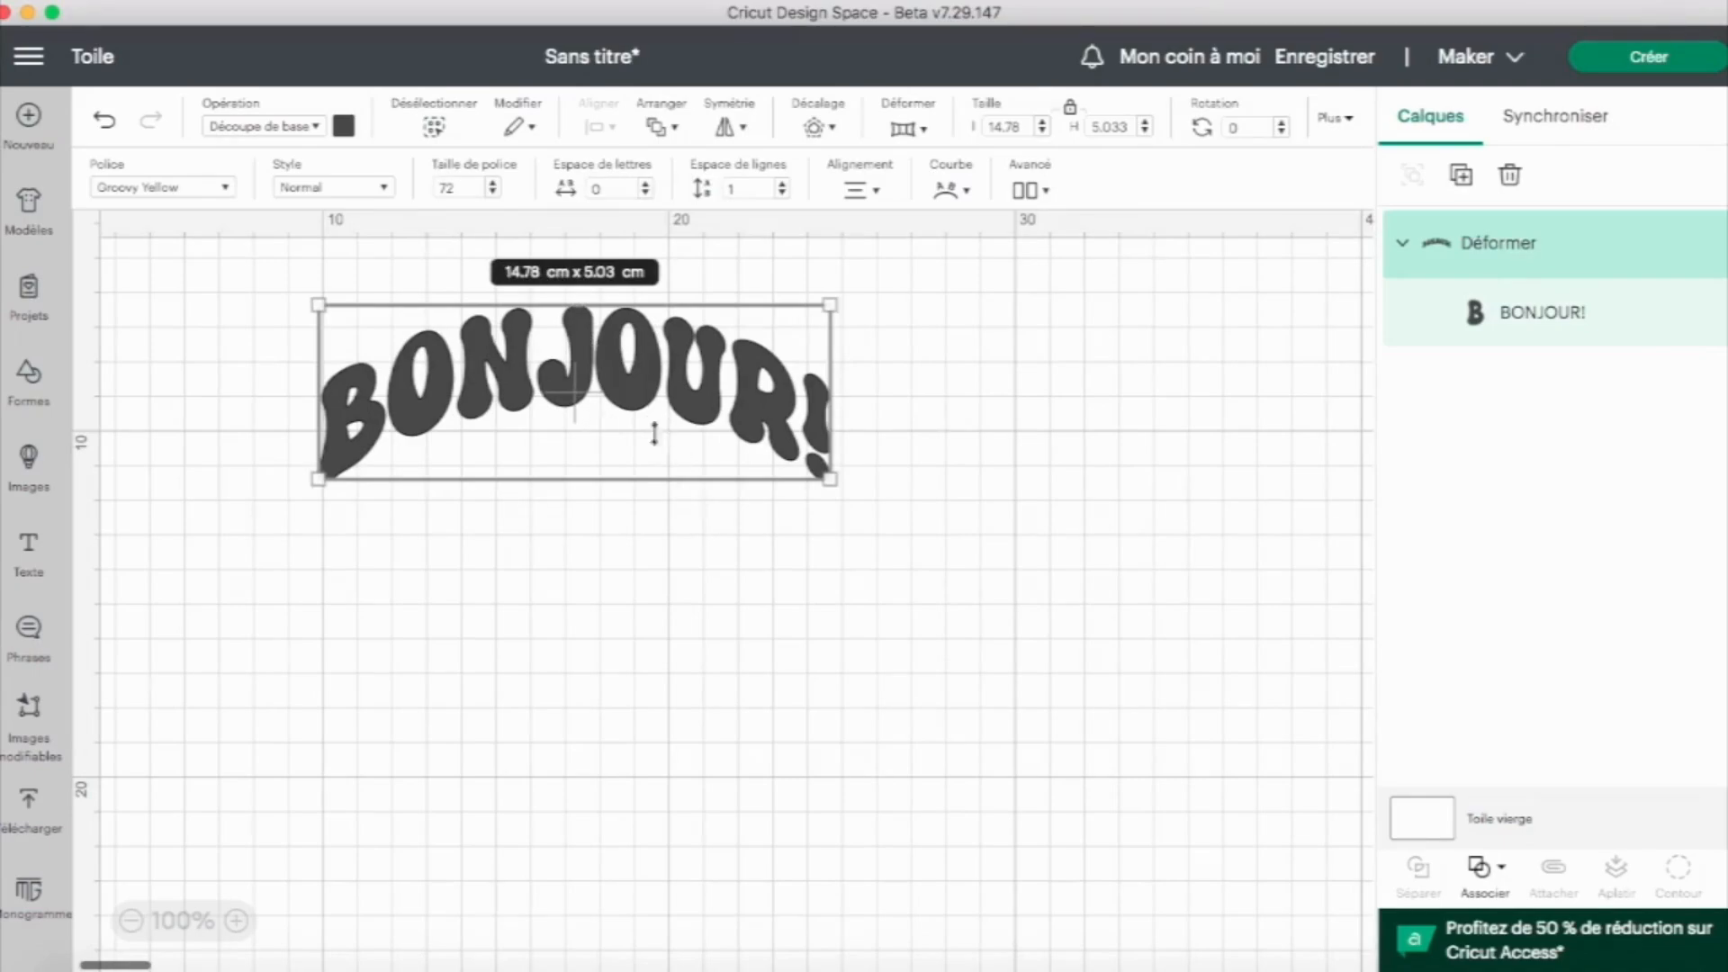
double_click(652, 389)
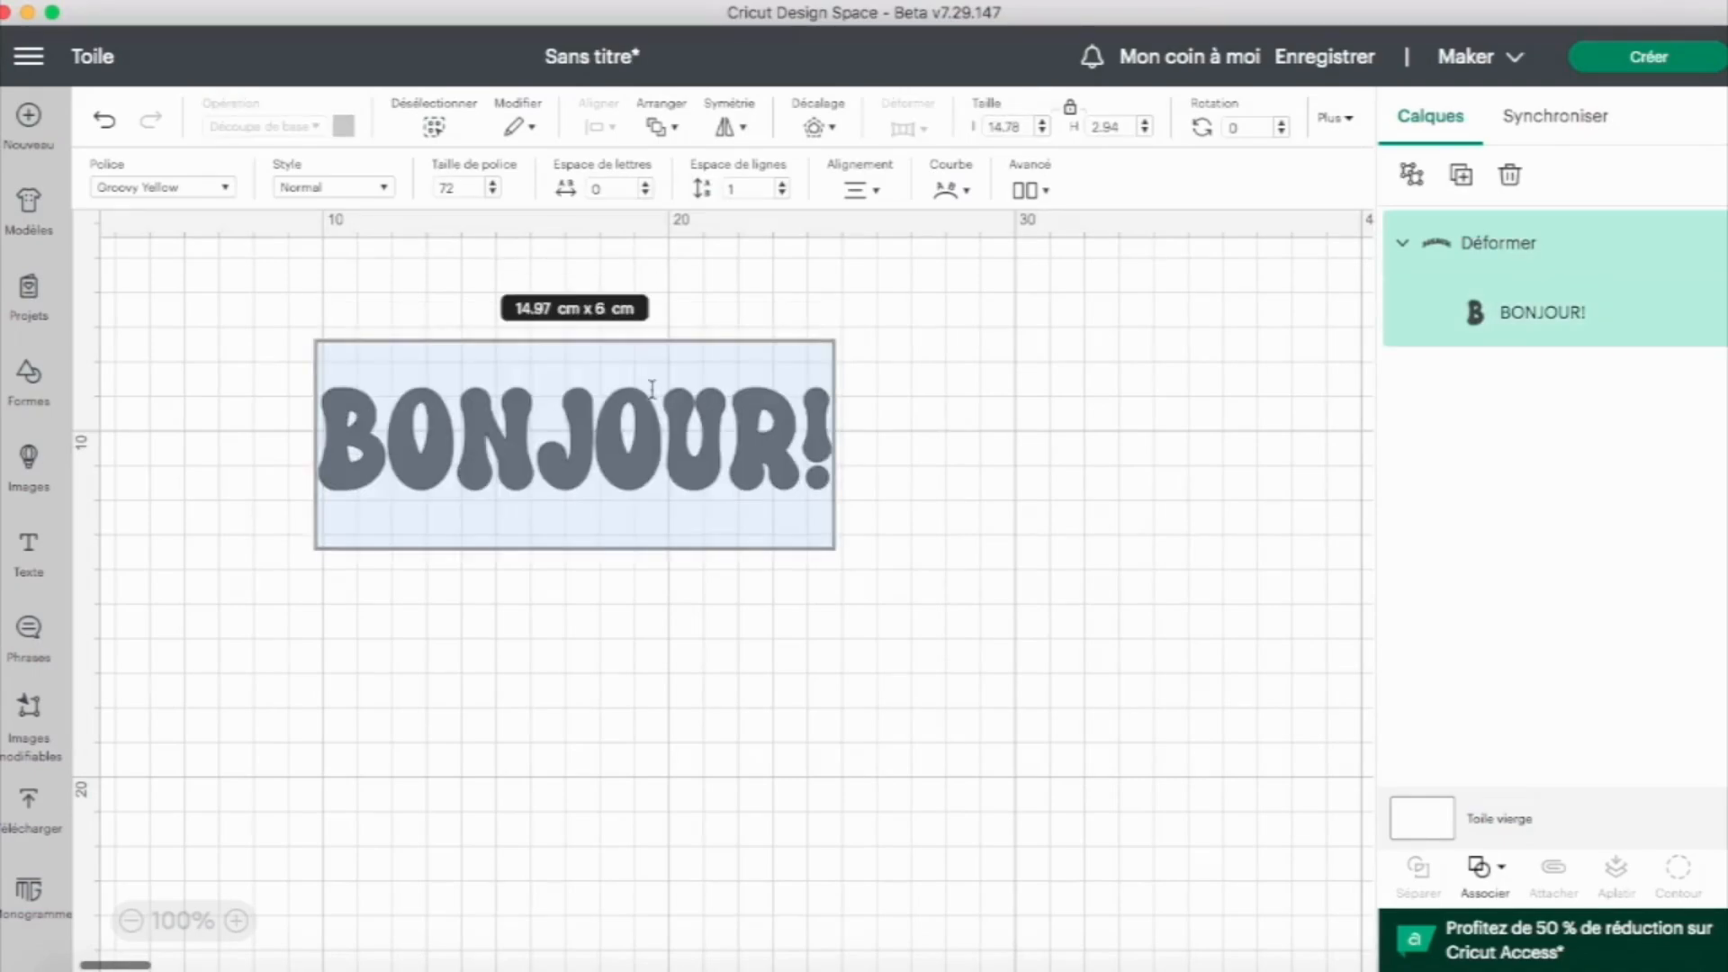
text(MOM)
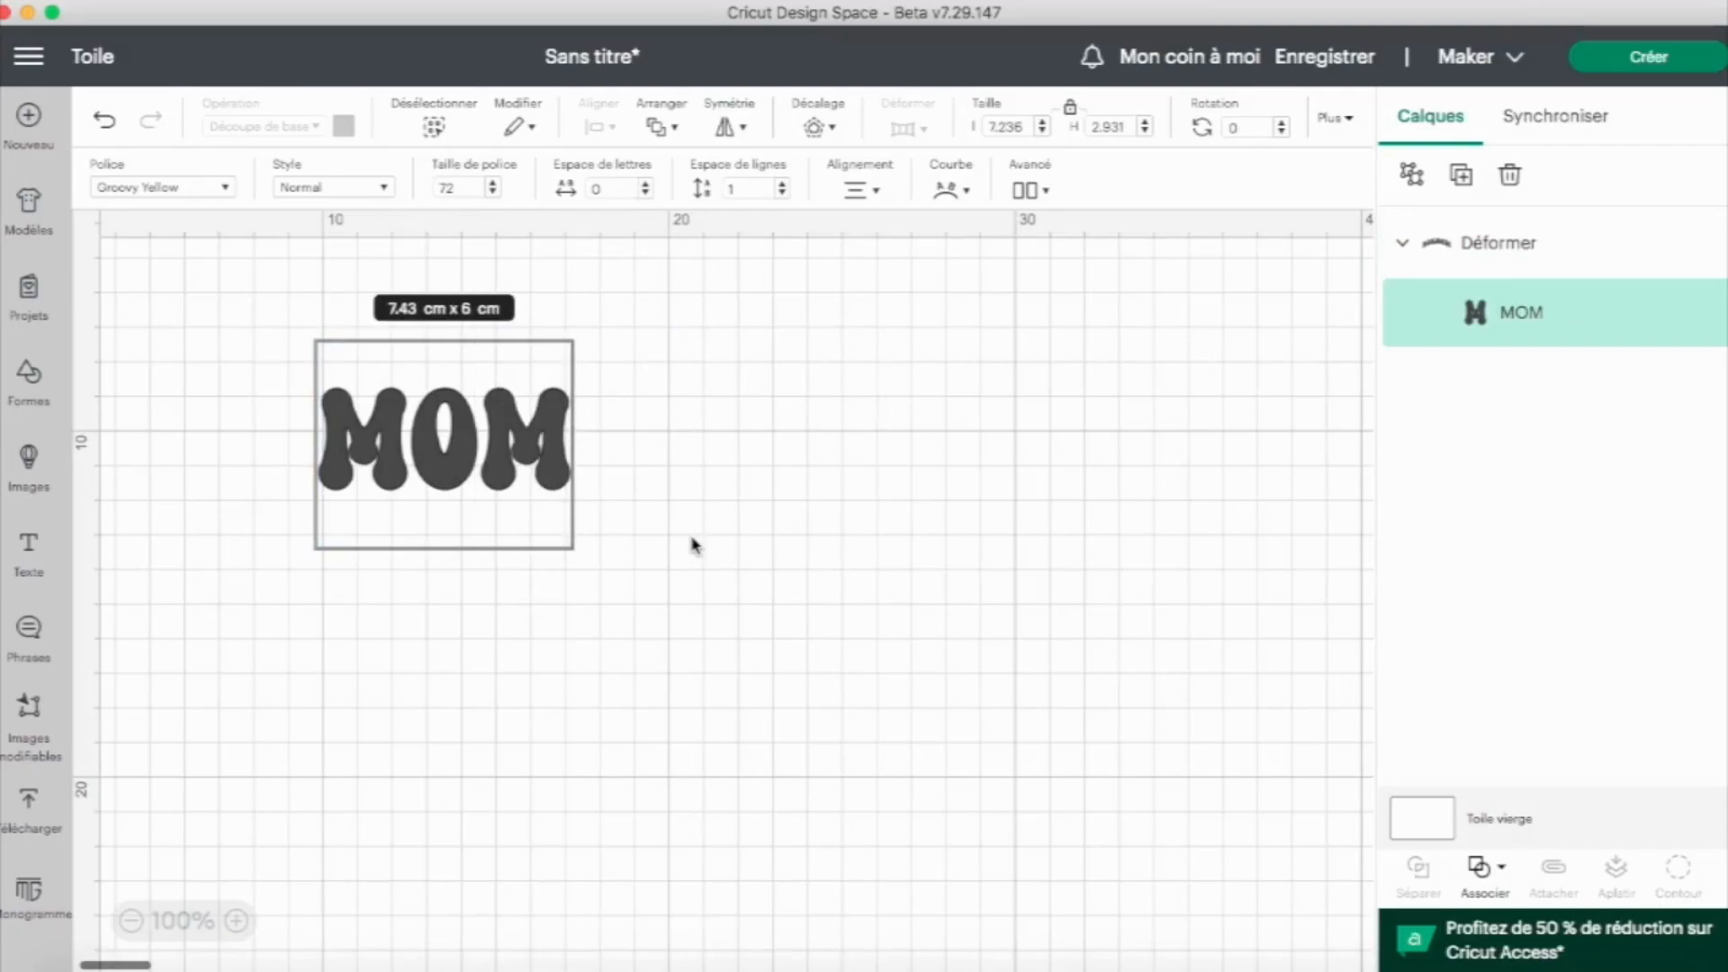
- Apply the wavy Déformer preset 11 to the MOM text
click(490, 444)
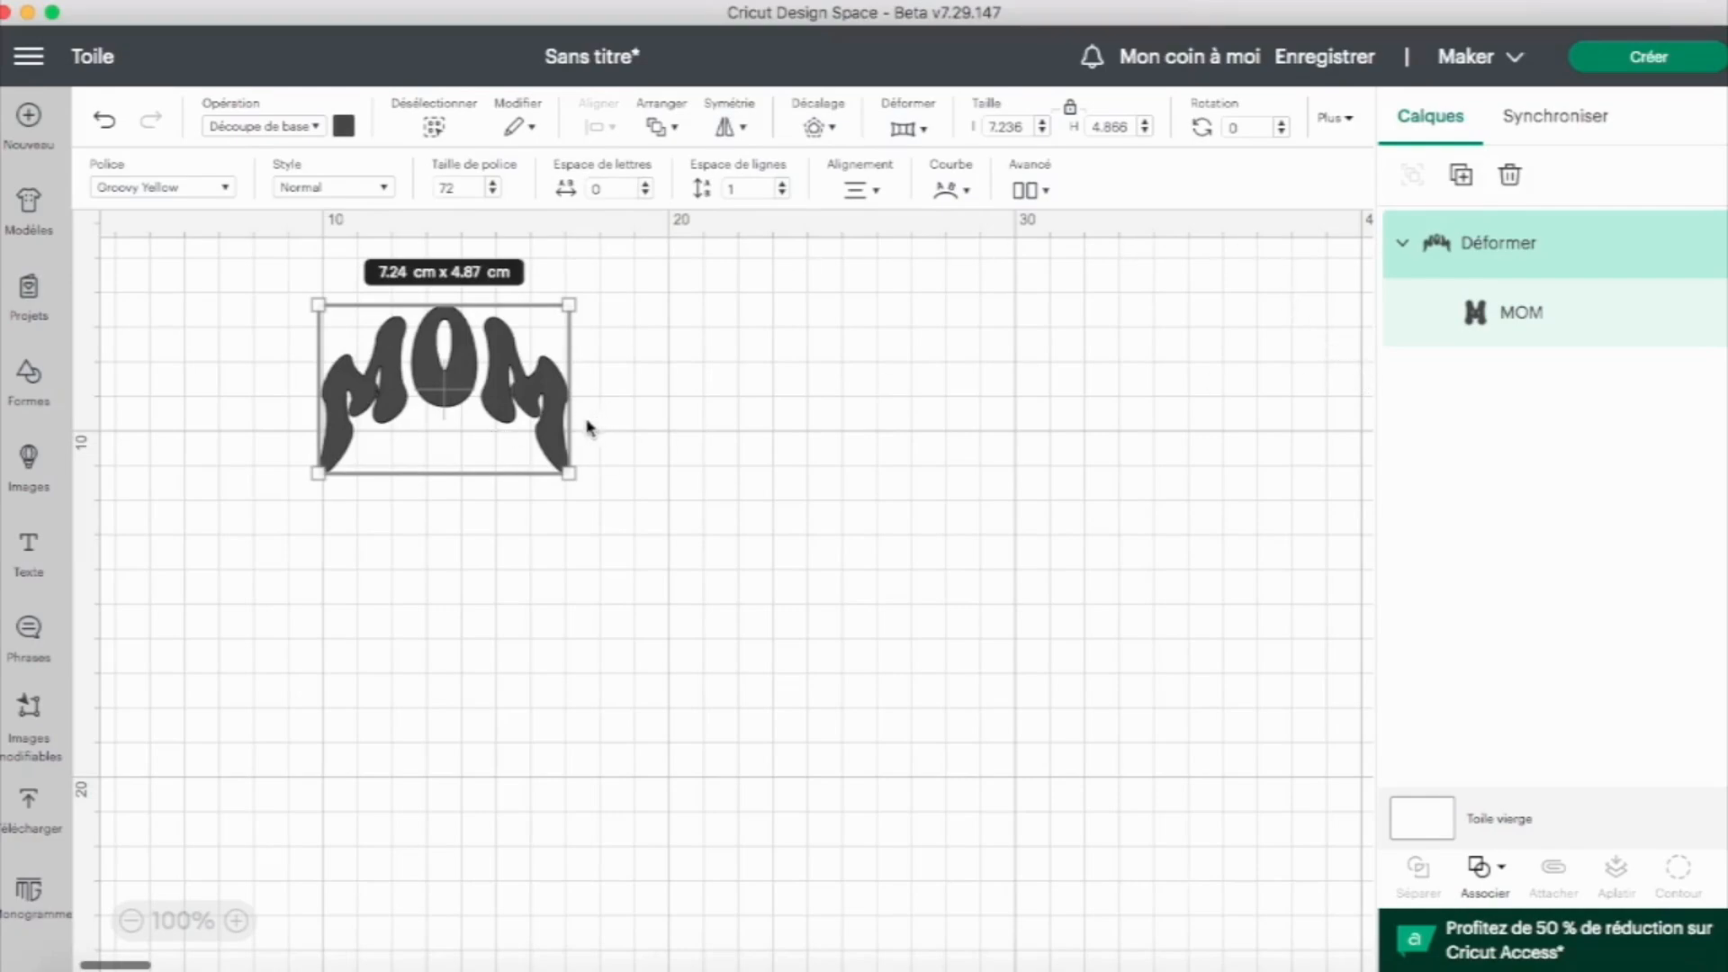
click(924, 133)
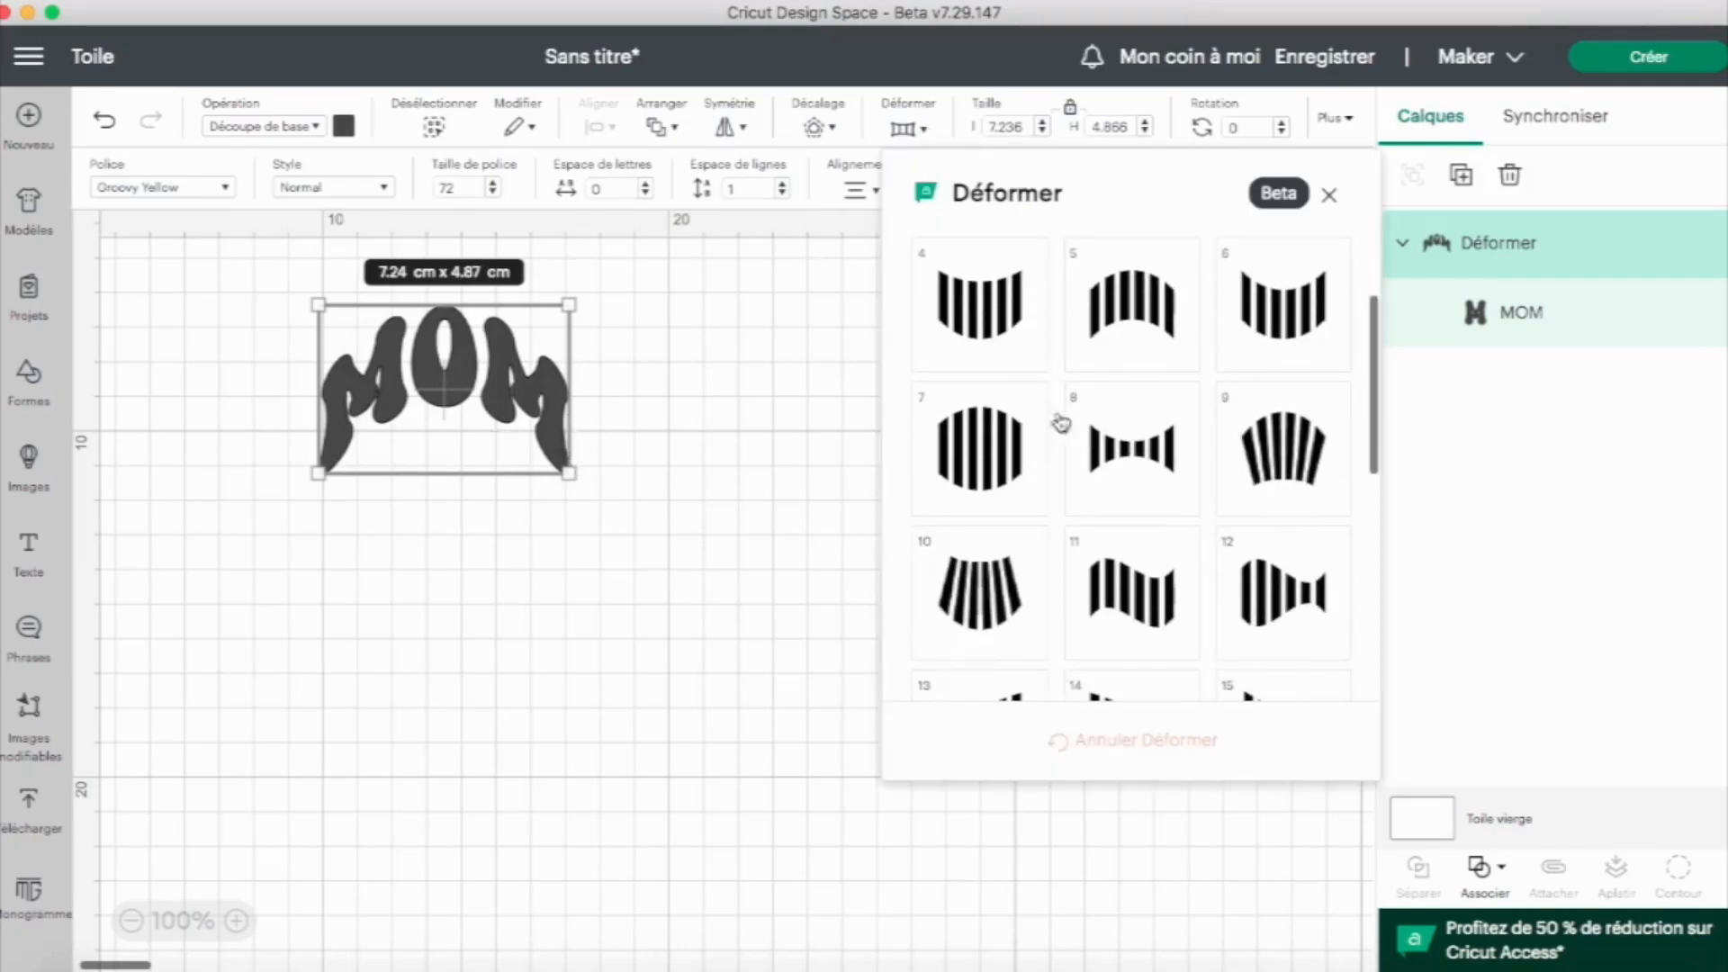
click(1139, 596)
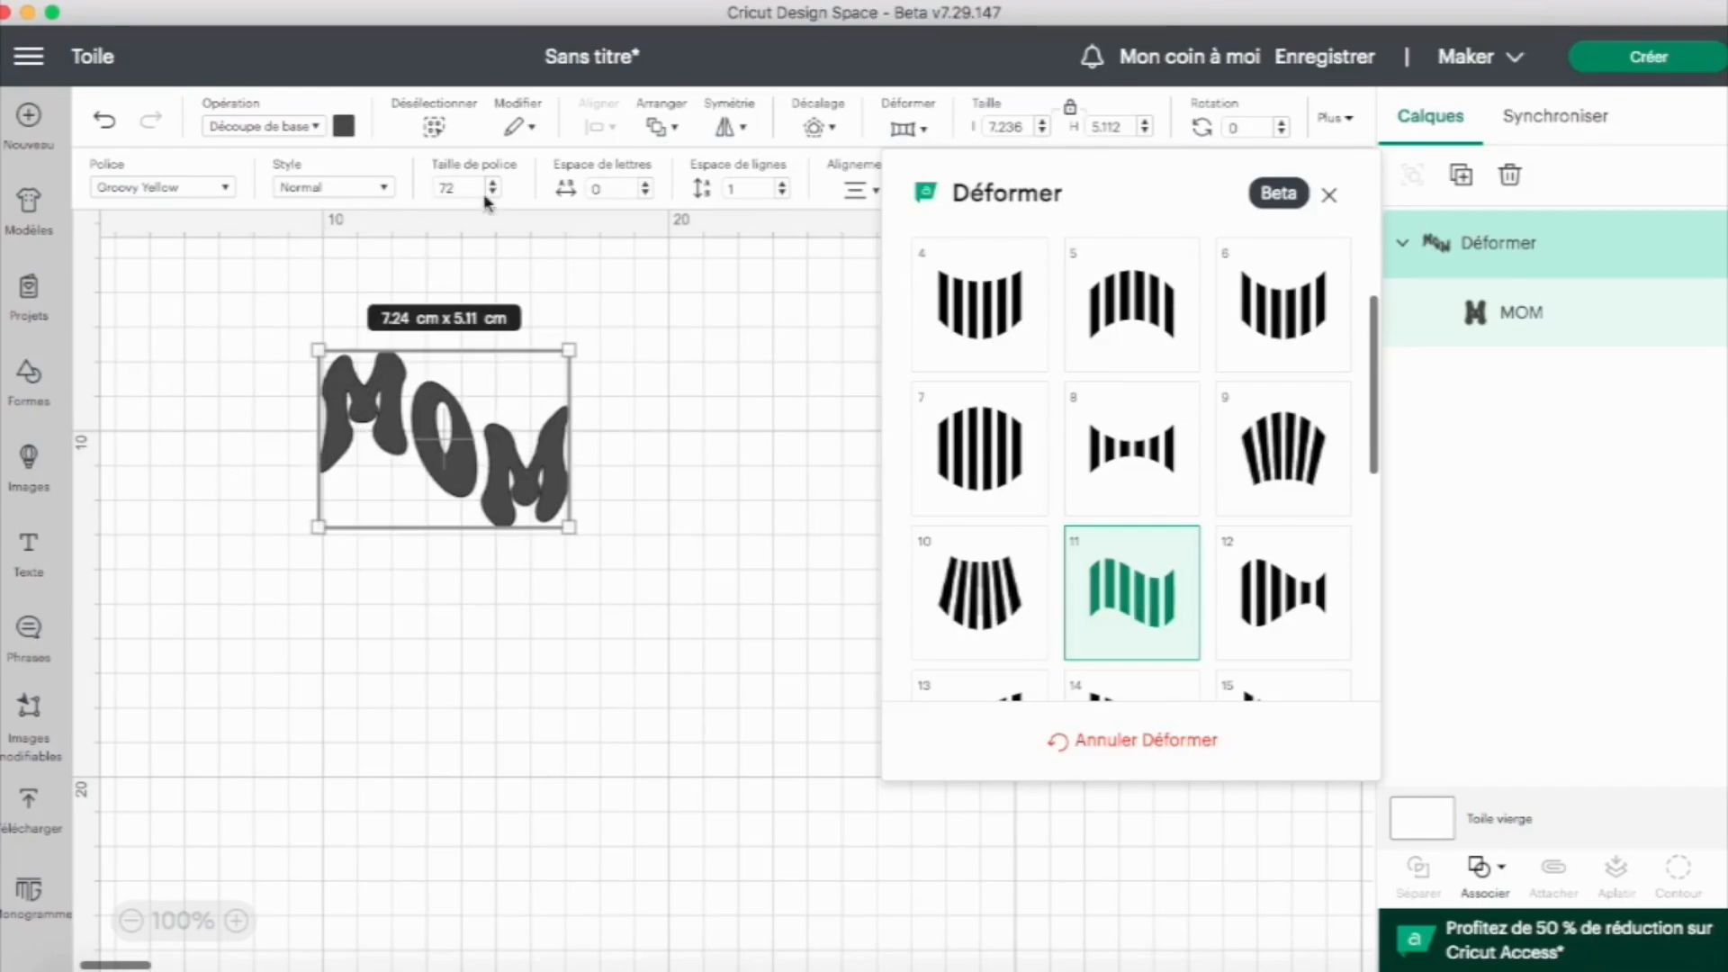
- Add a new text reading LIFE, apply Déformer preset 11 to it and close the preset list
click(28, 554)
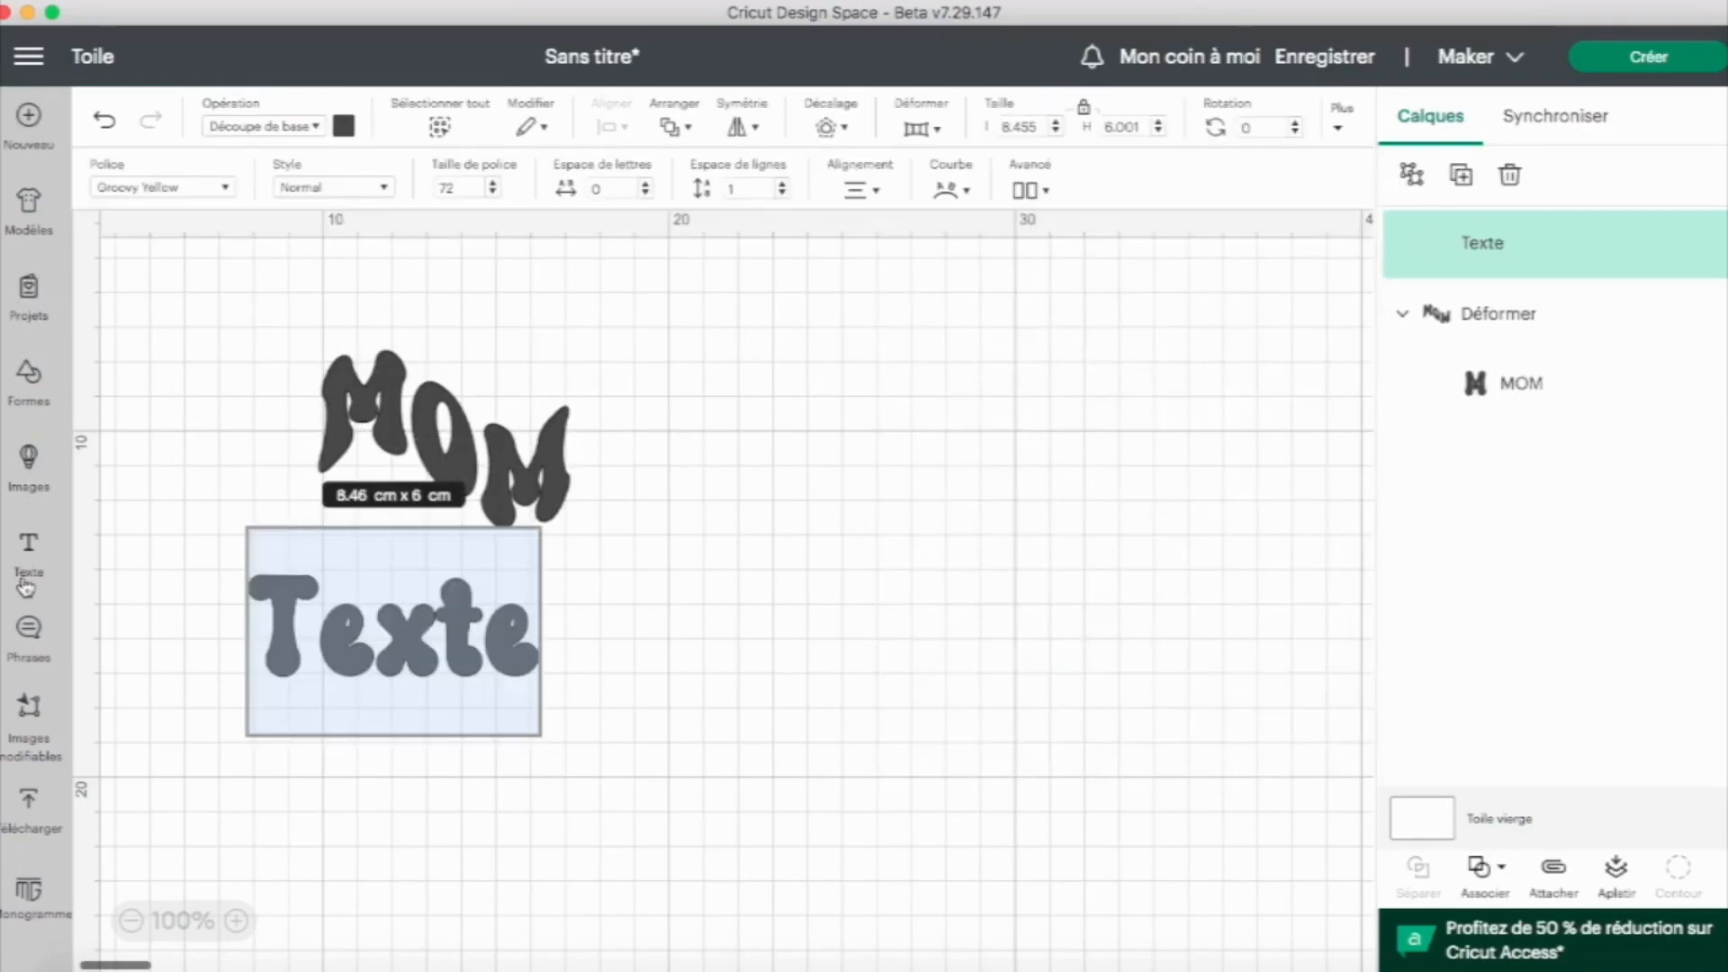
text(LIFE)
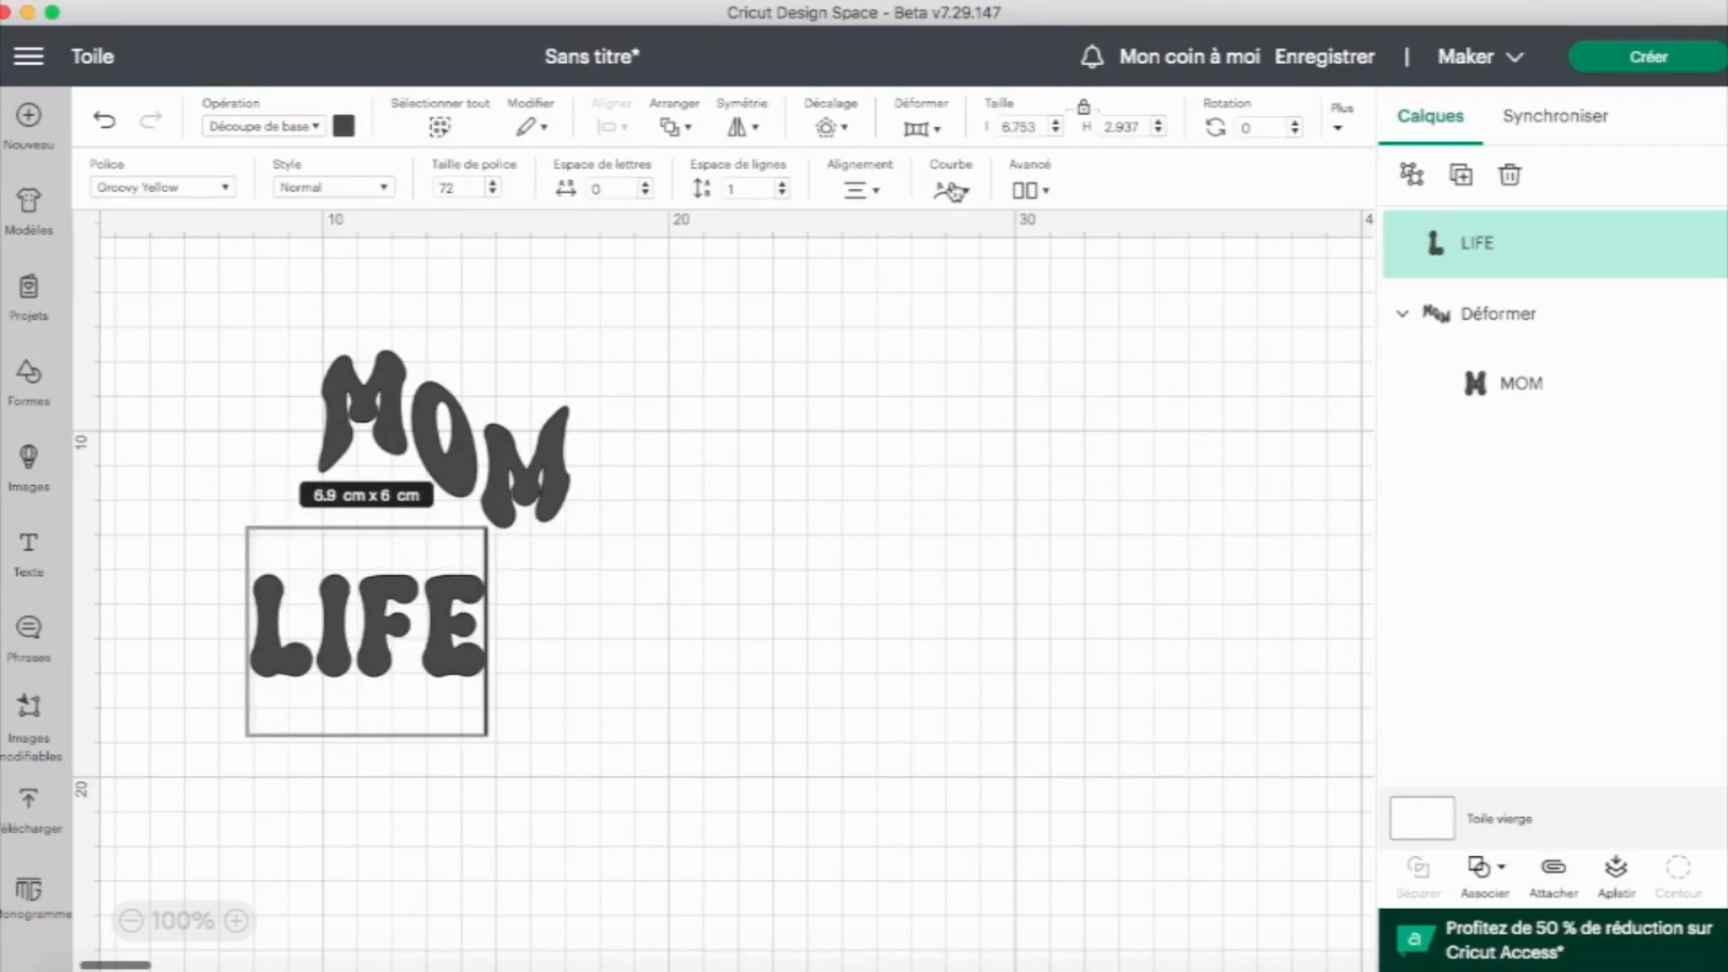
click(940, 131)
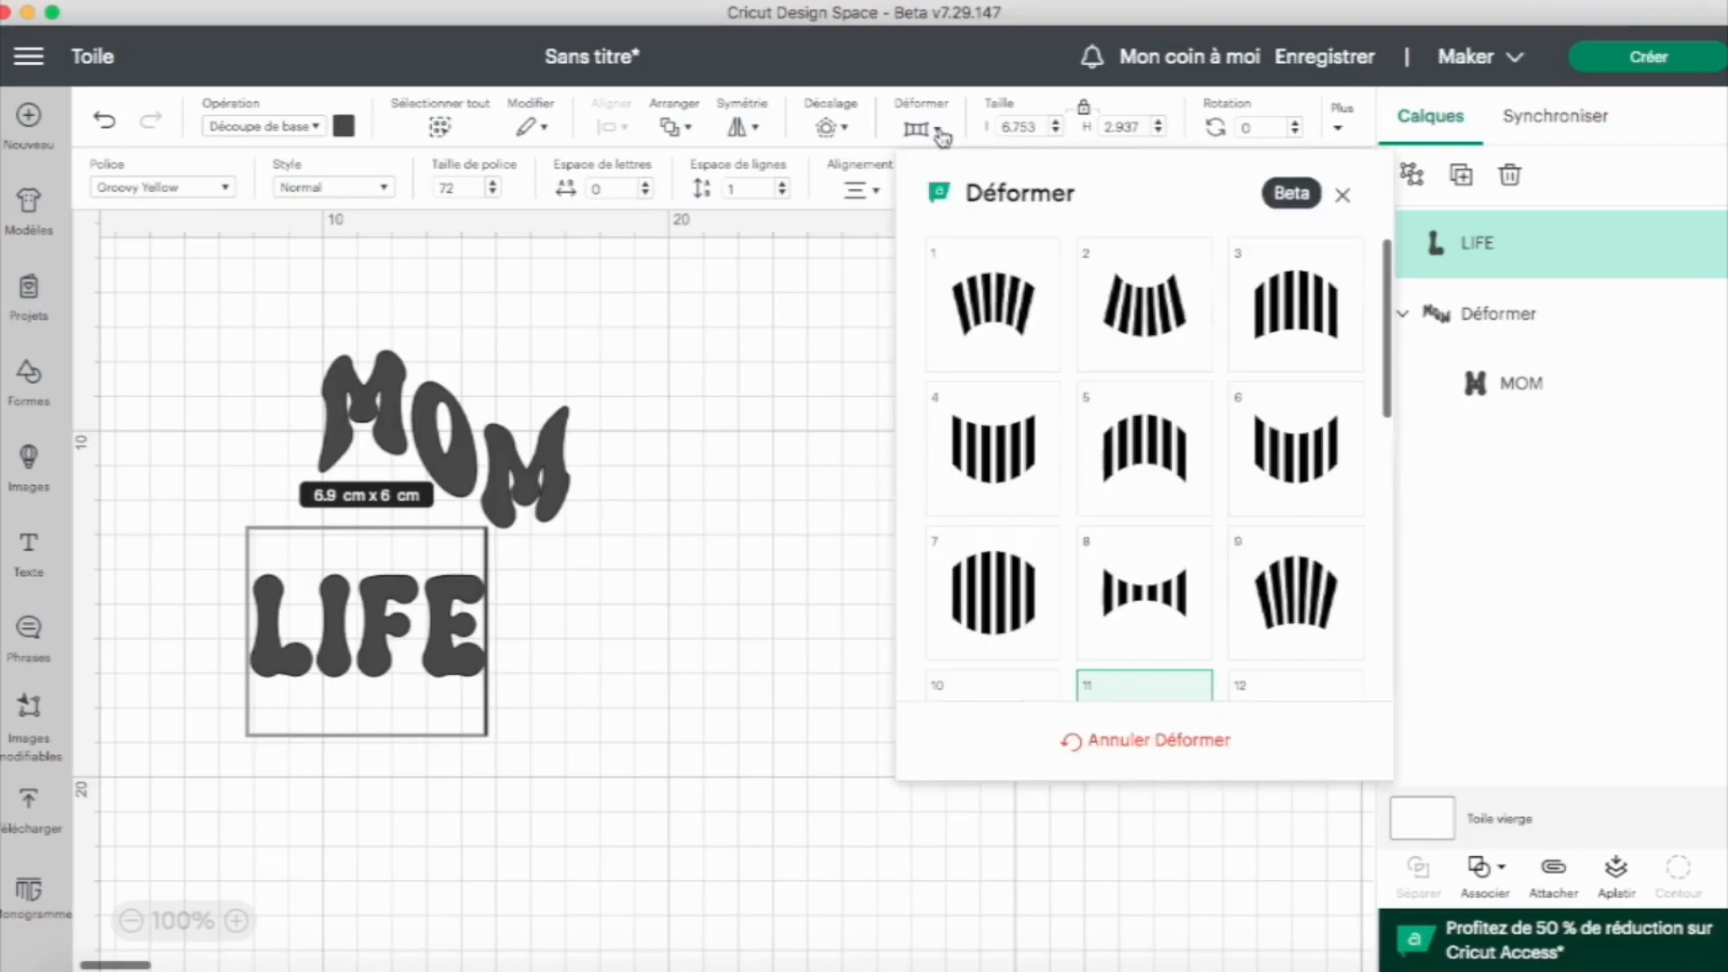
scroll(1158, 444, down, 4)
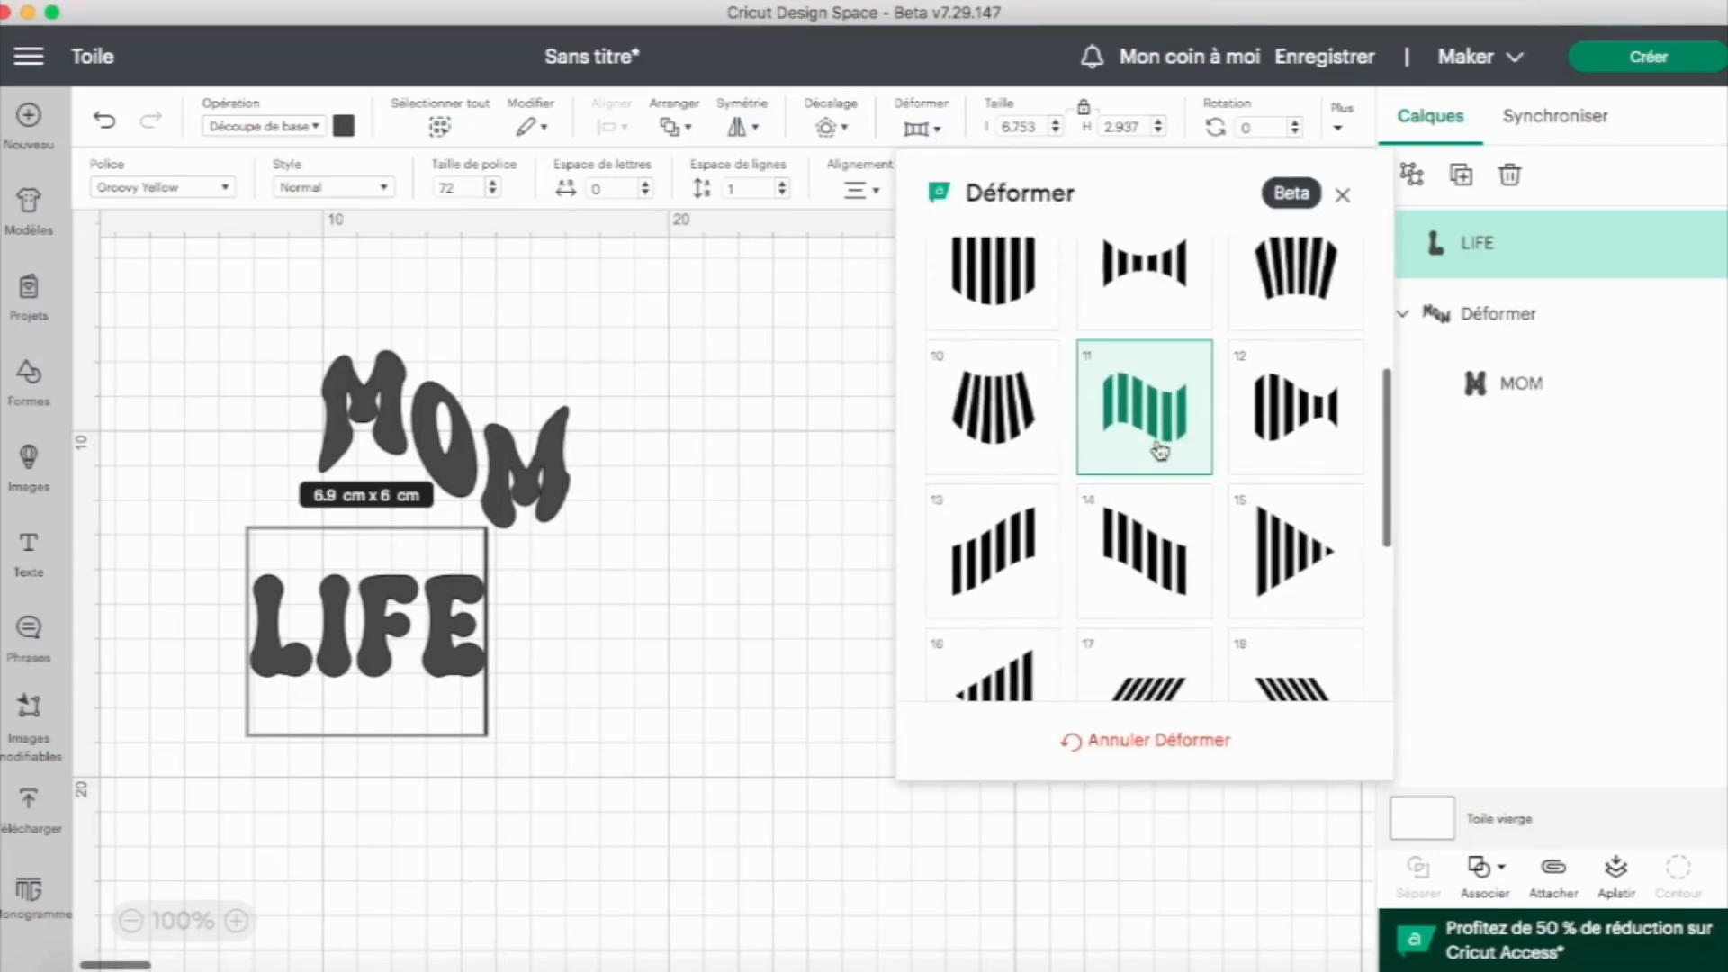
click(1160, 450)
click(810, 531)
- Fit the warped LIFE text closely beneath MOM and enlarge it to about 6.93 x 5.25 cm
drag(386, 626, 465, 585)
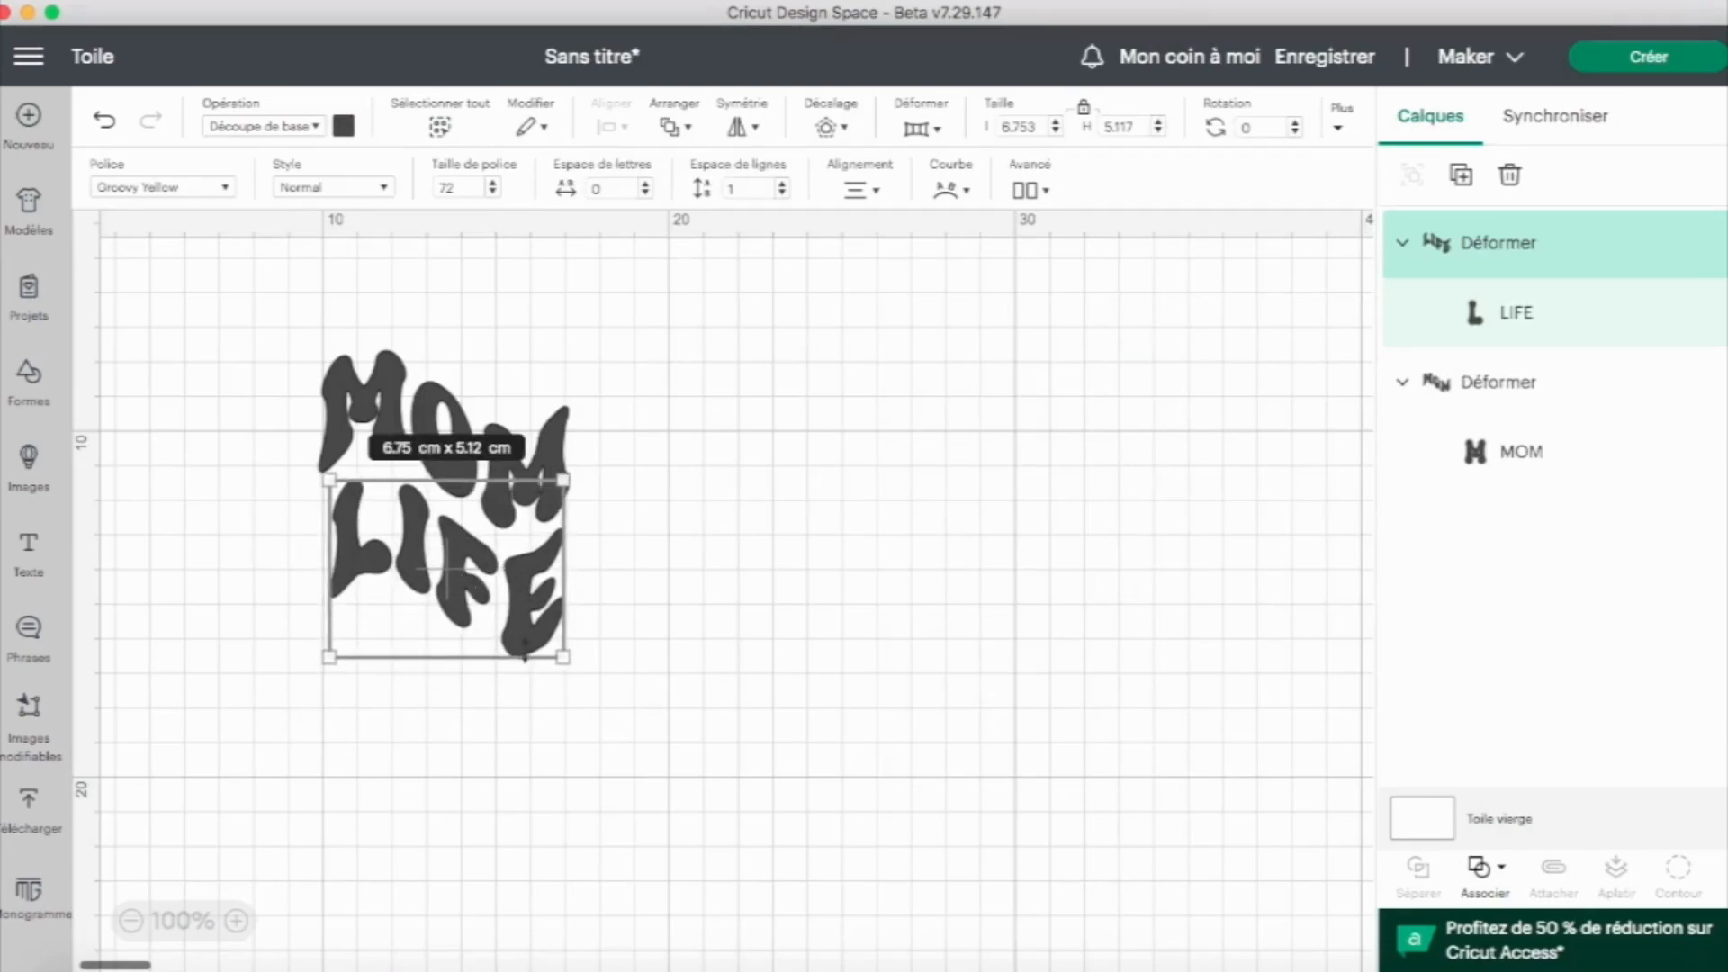
drag(561, 656, 570, 662)
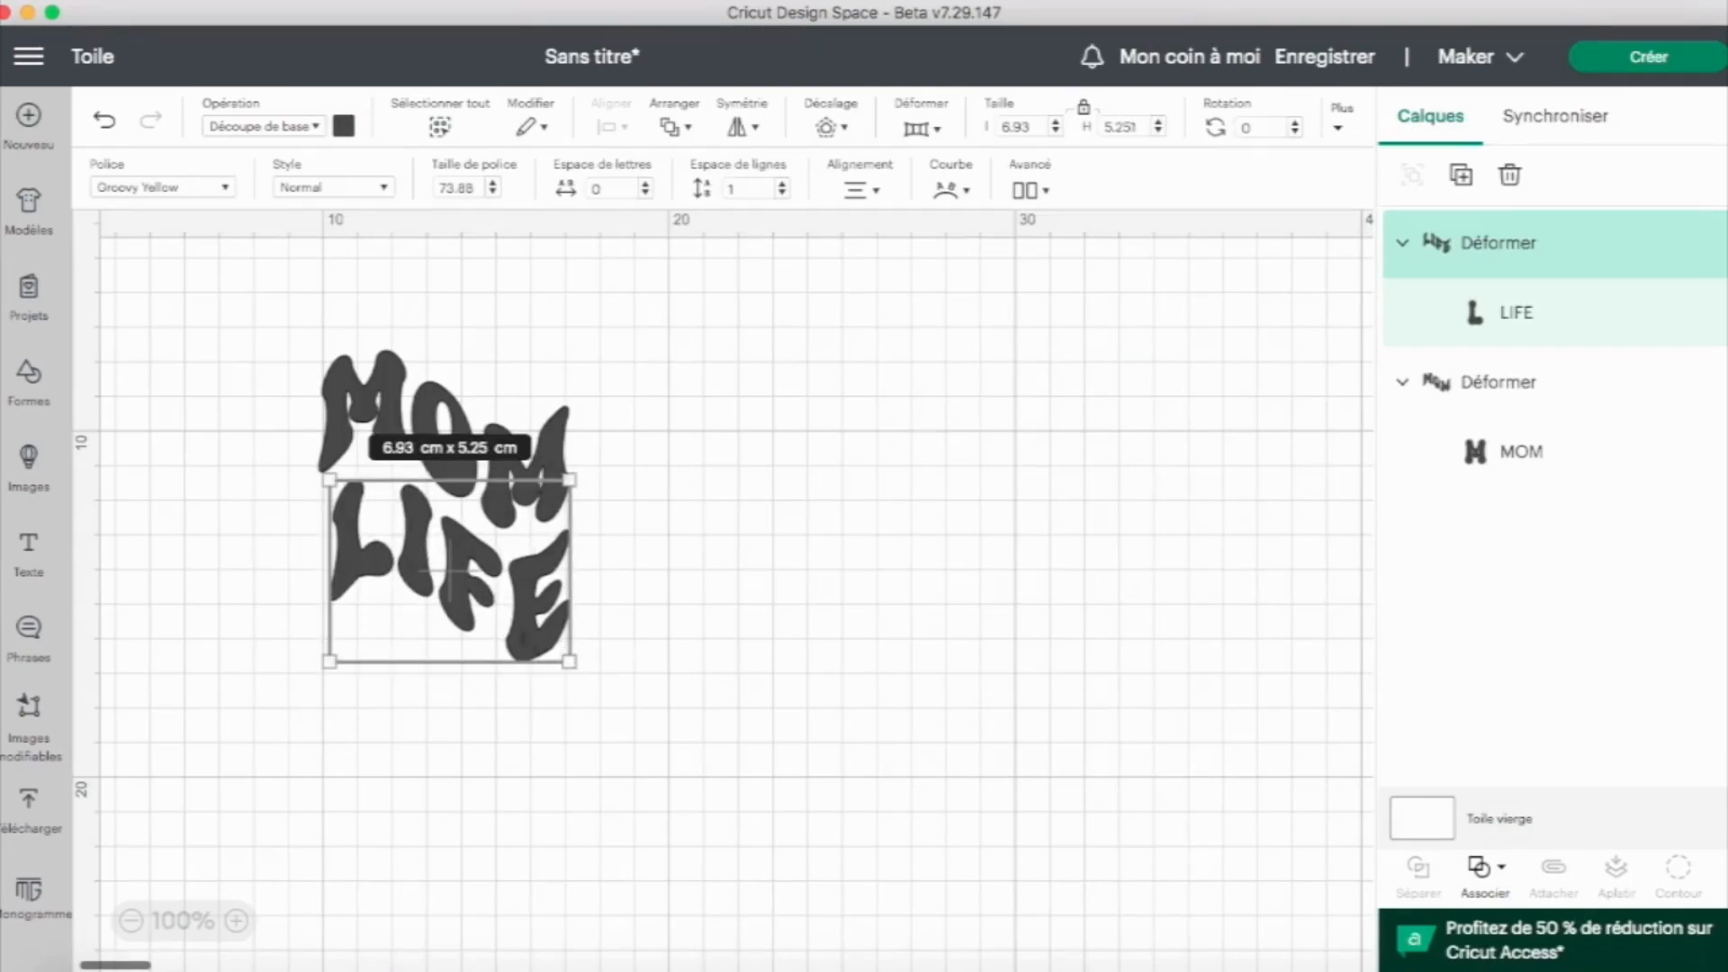
drag(452, 597, 450, 591)
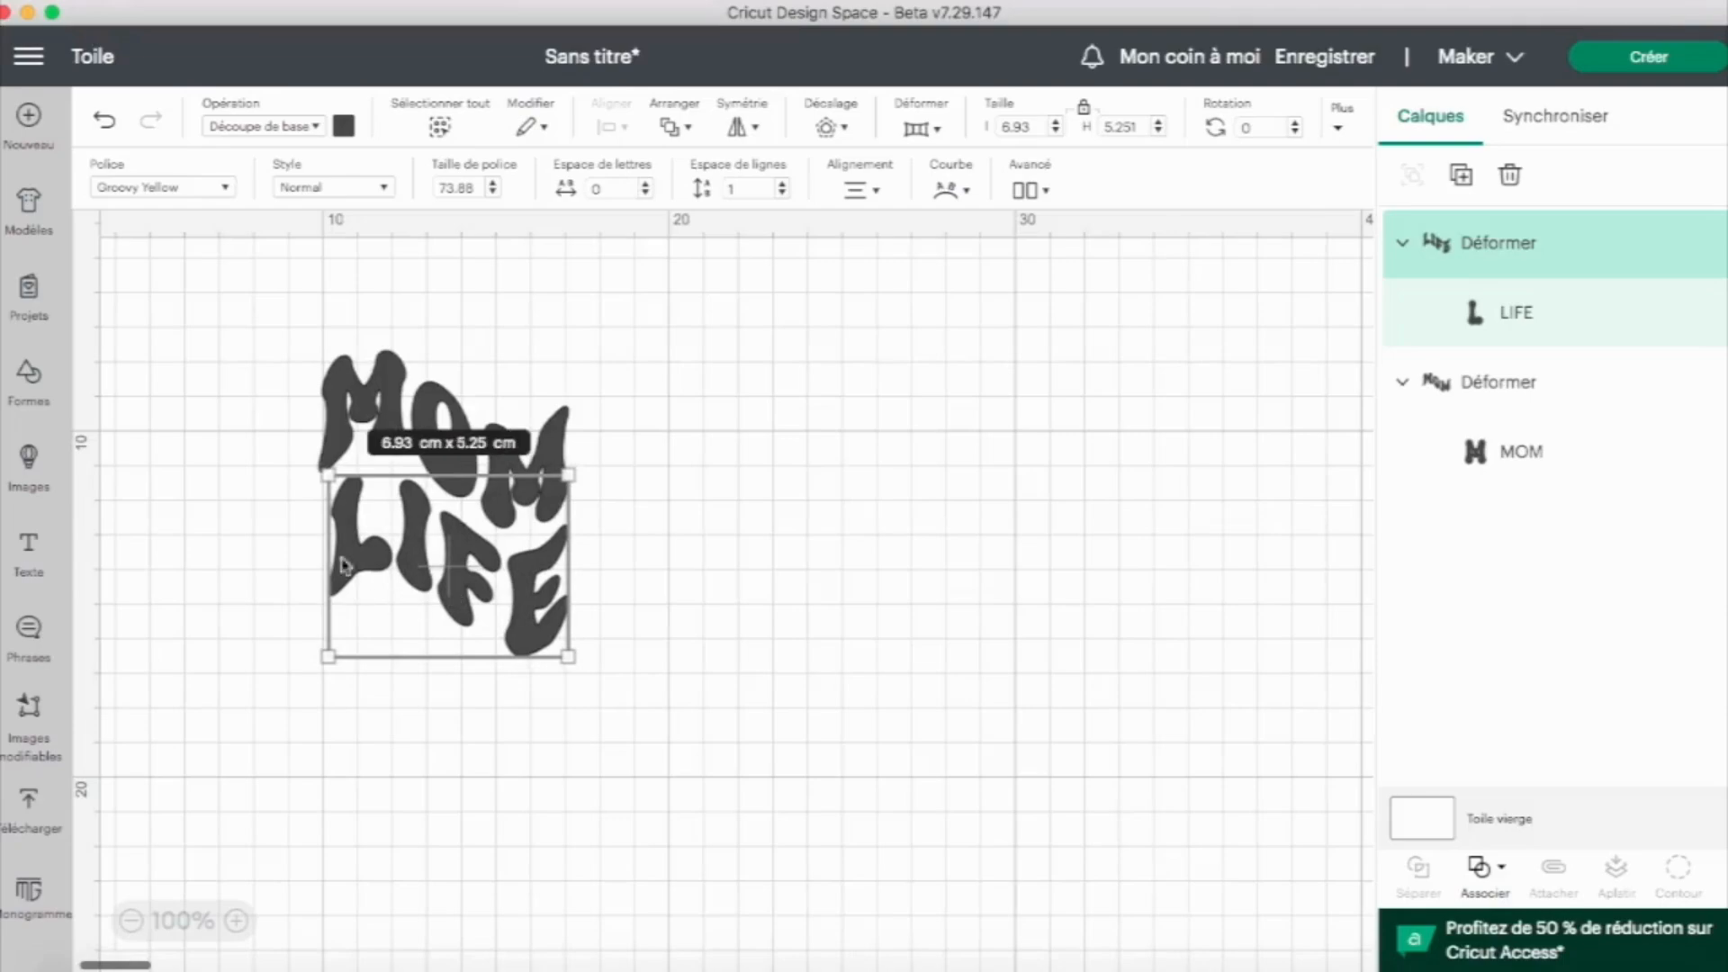
click(725, 560)
- Colour the warped MOM text light purple
click(331, 374)
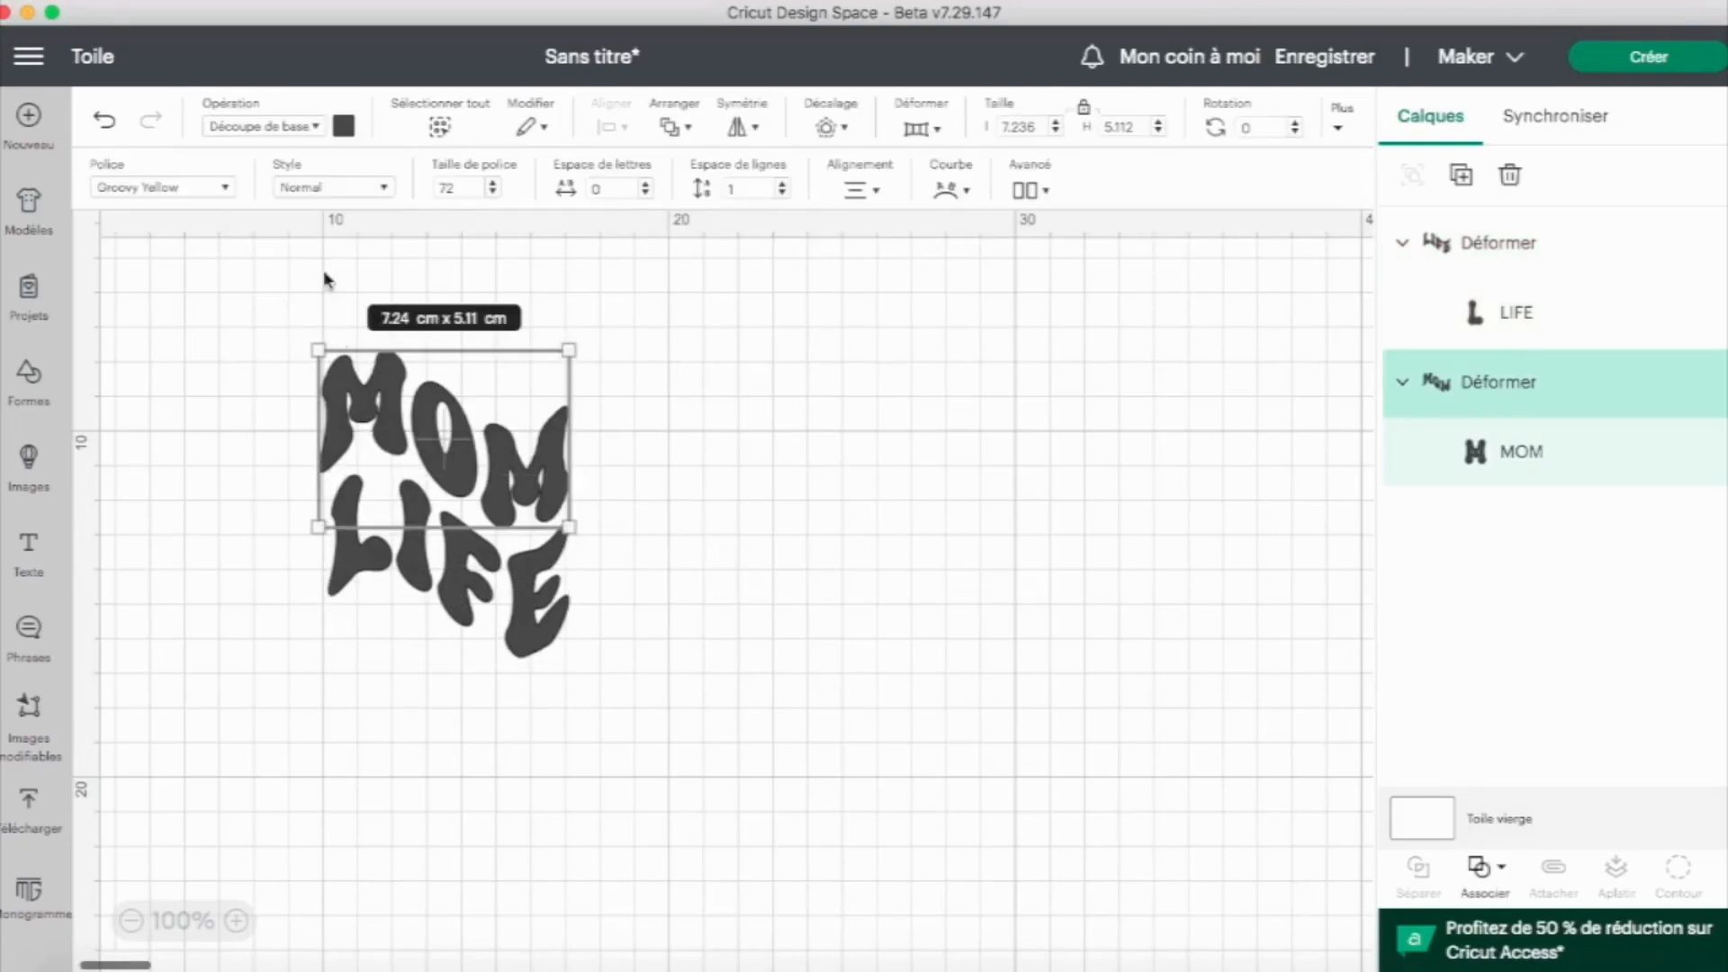
click(344, 126)
click(400, 270)
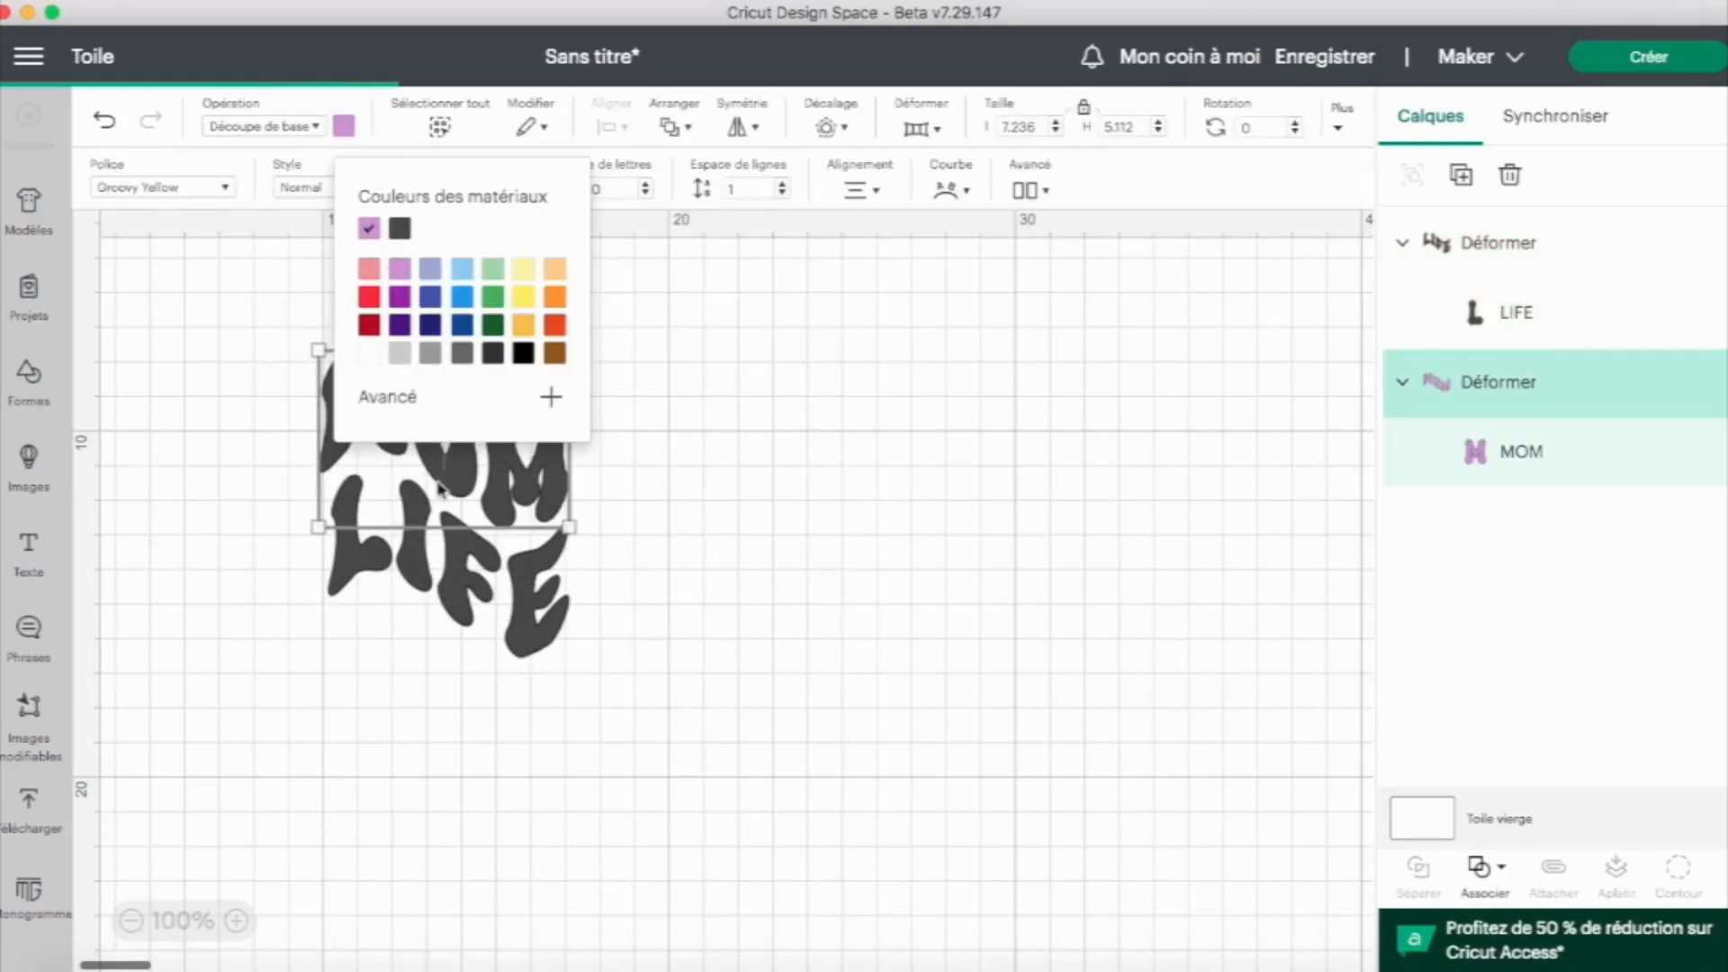
- Colour the warped LIFE text indigo blue and deselect it
click(472, 589)
click(457, 498)
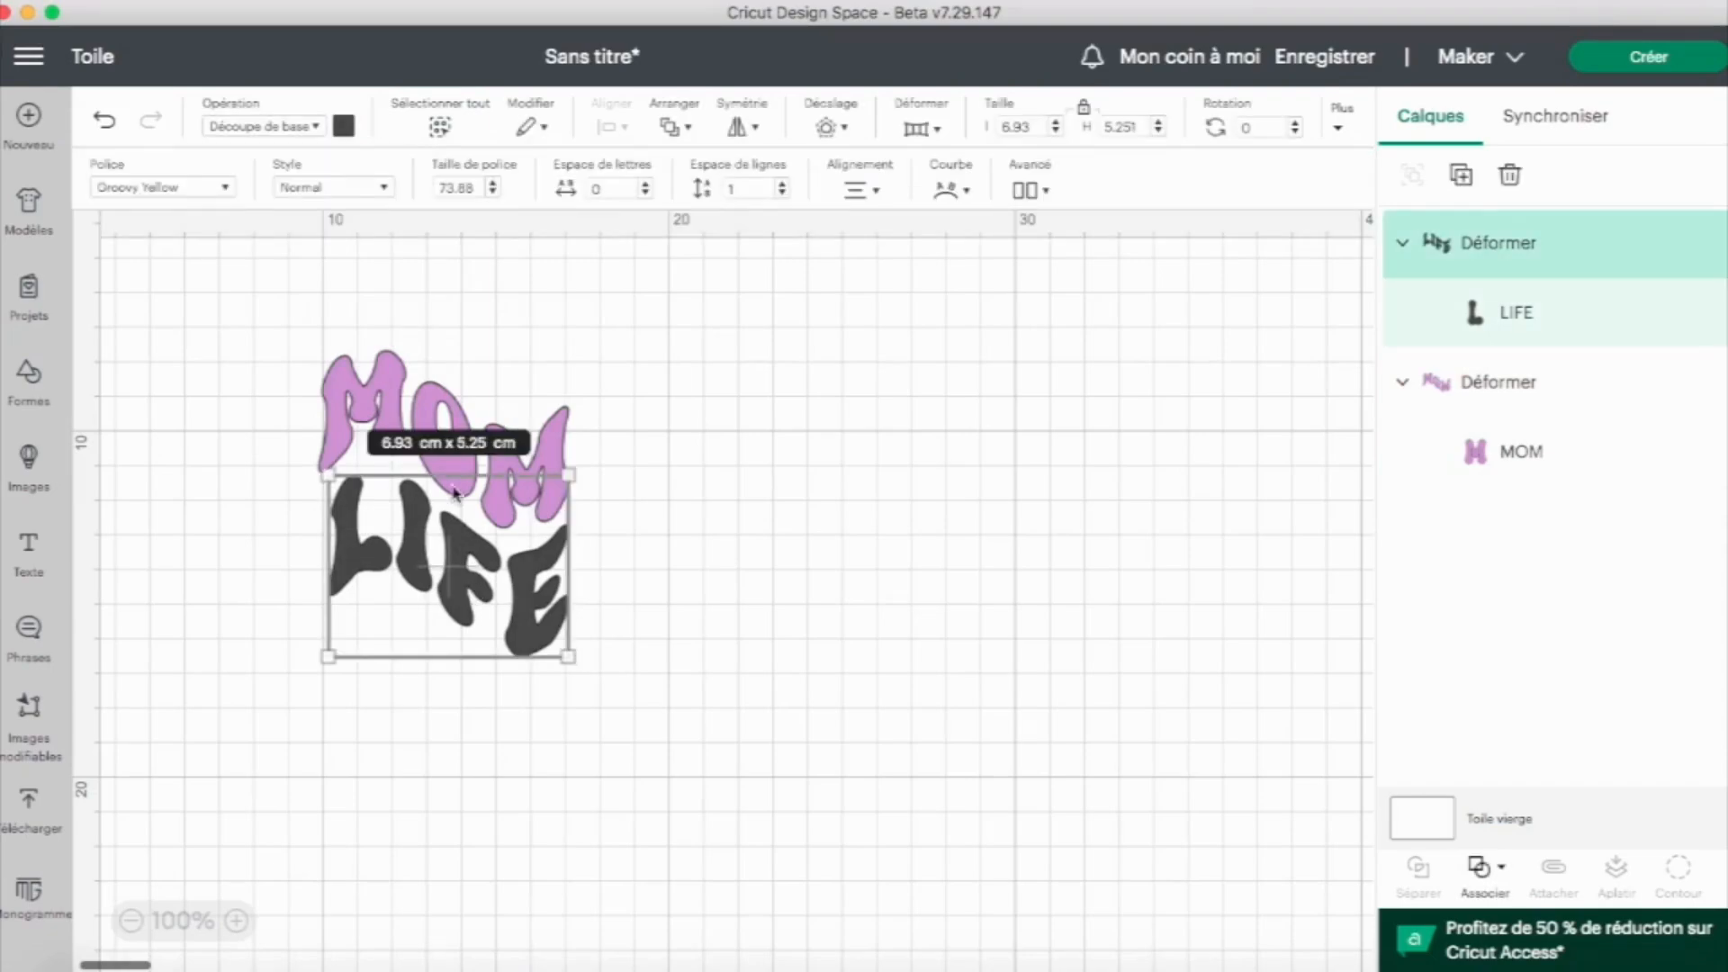
click(342, 132)
click(440, 316)
click(423, 398)
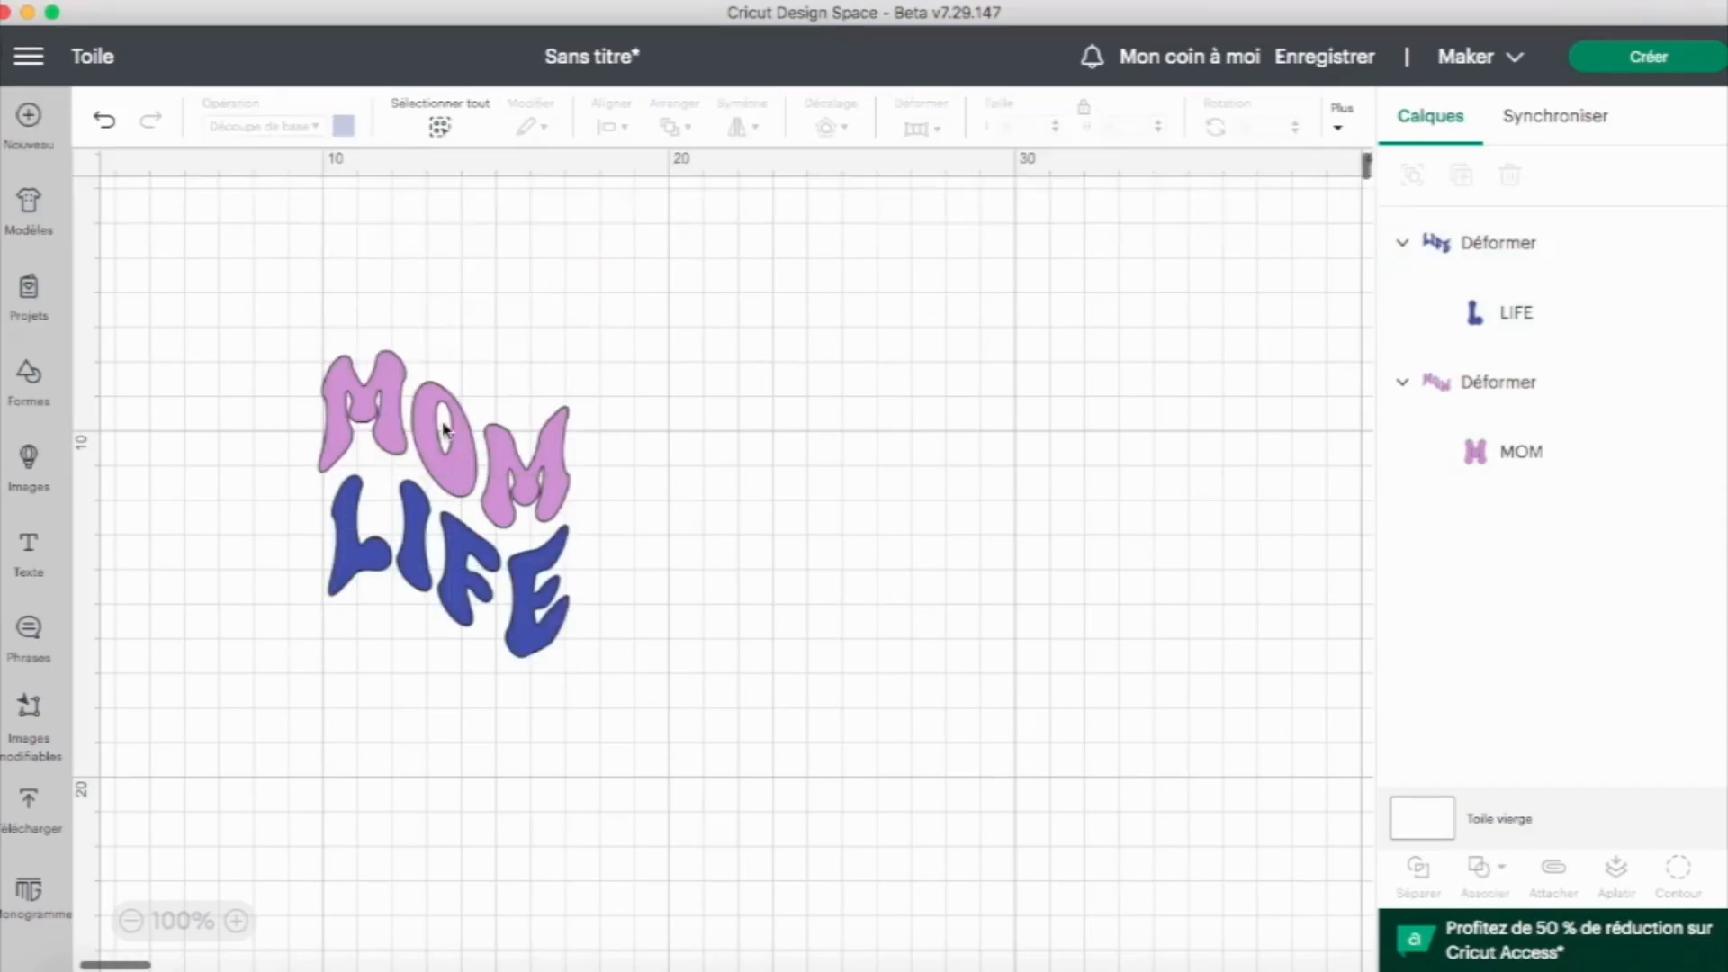
- Tighten the letter spacing of the warped MOM text to -0.3
click(444, 430)
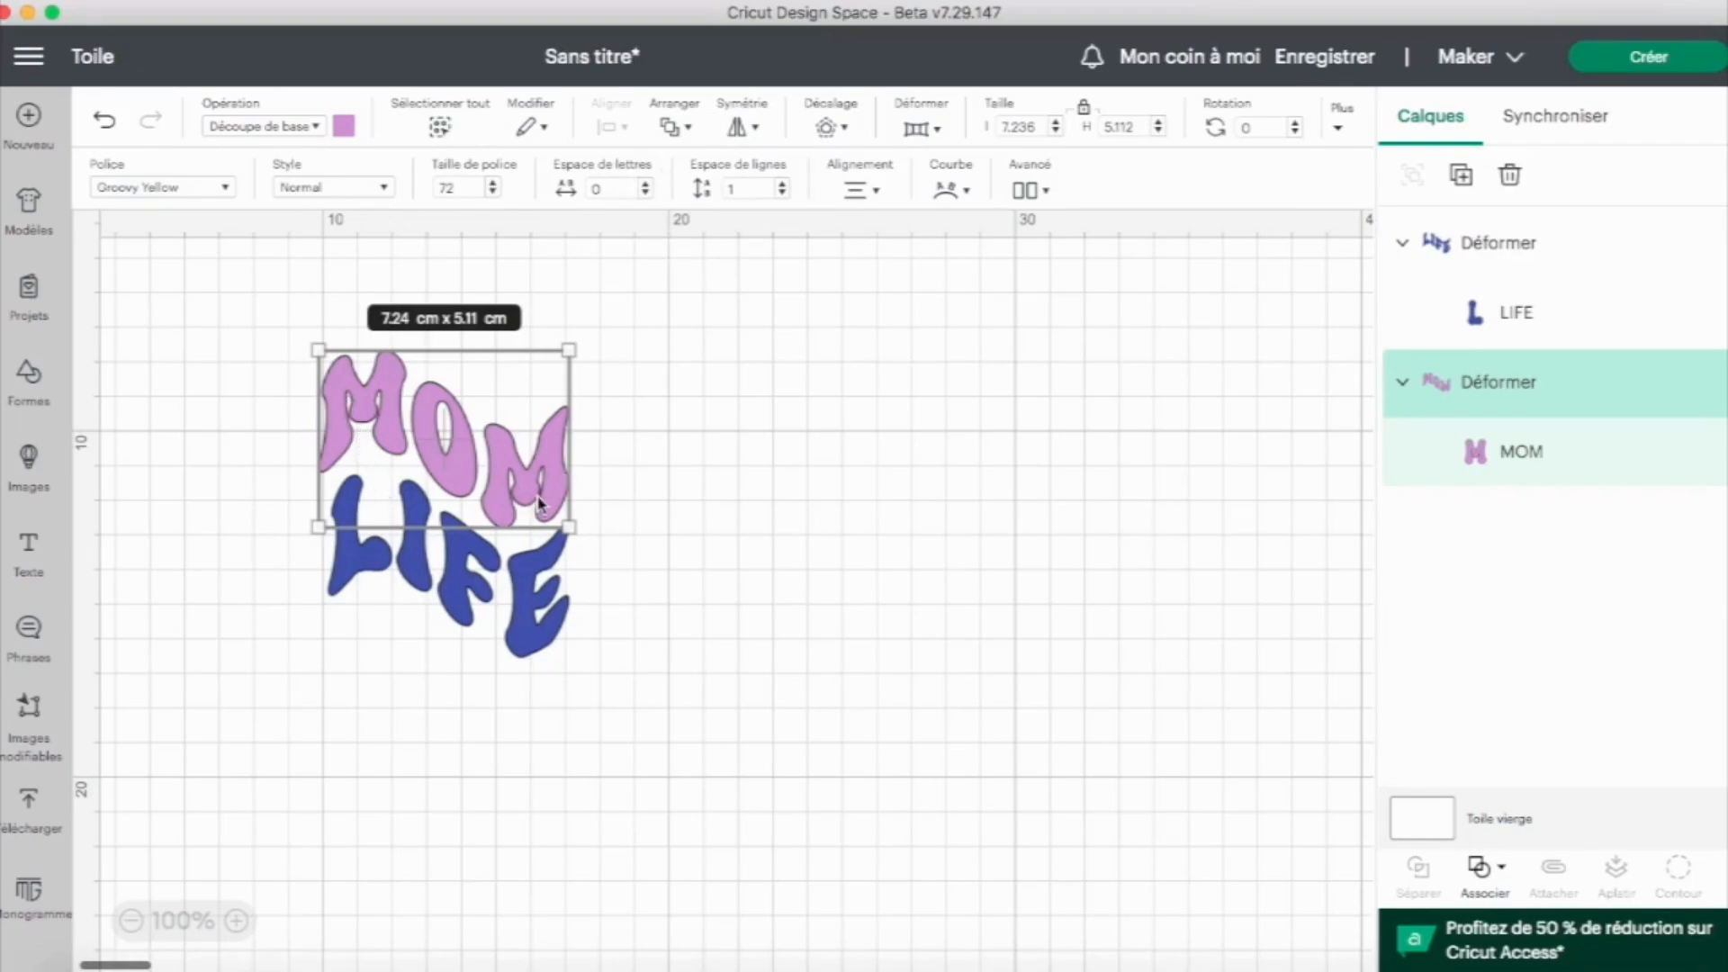
click(647, 197)
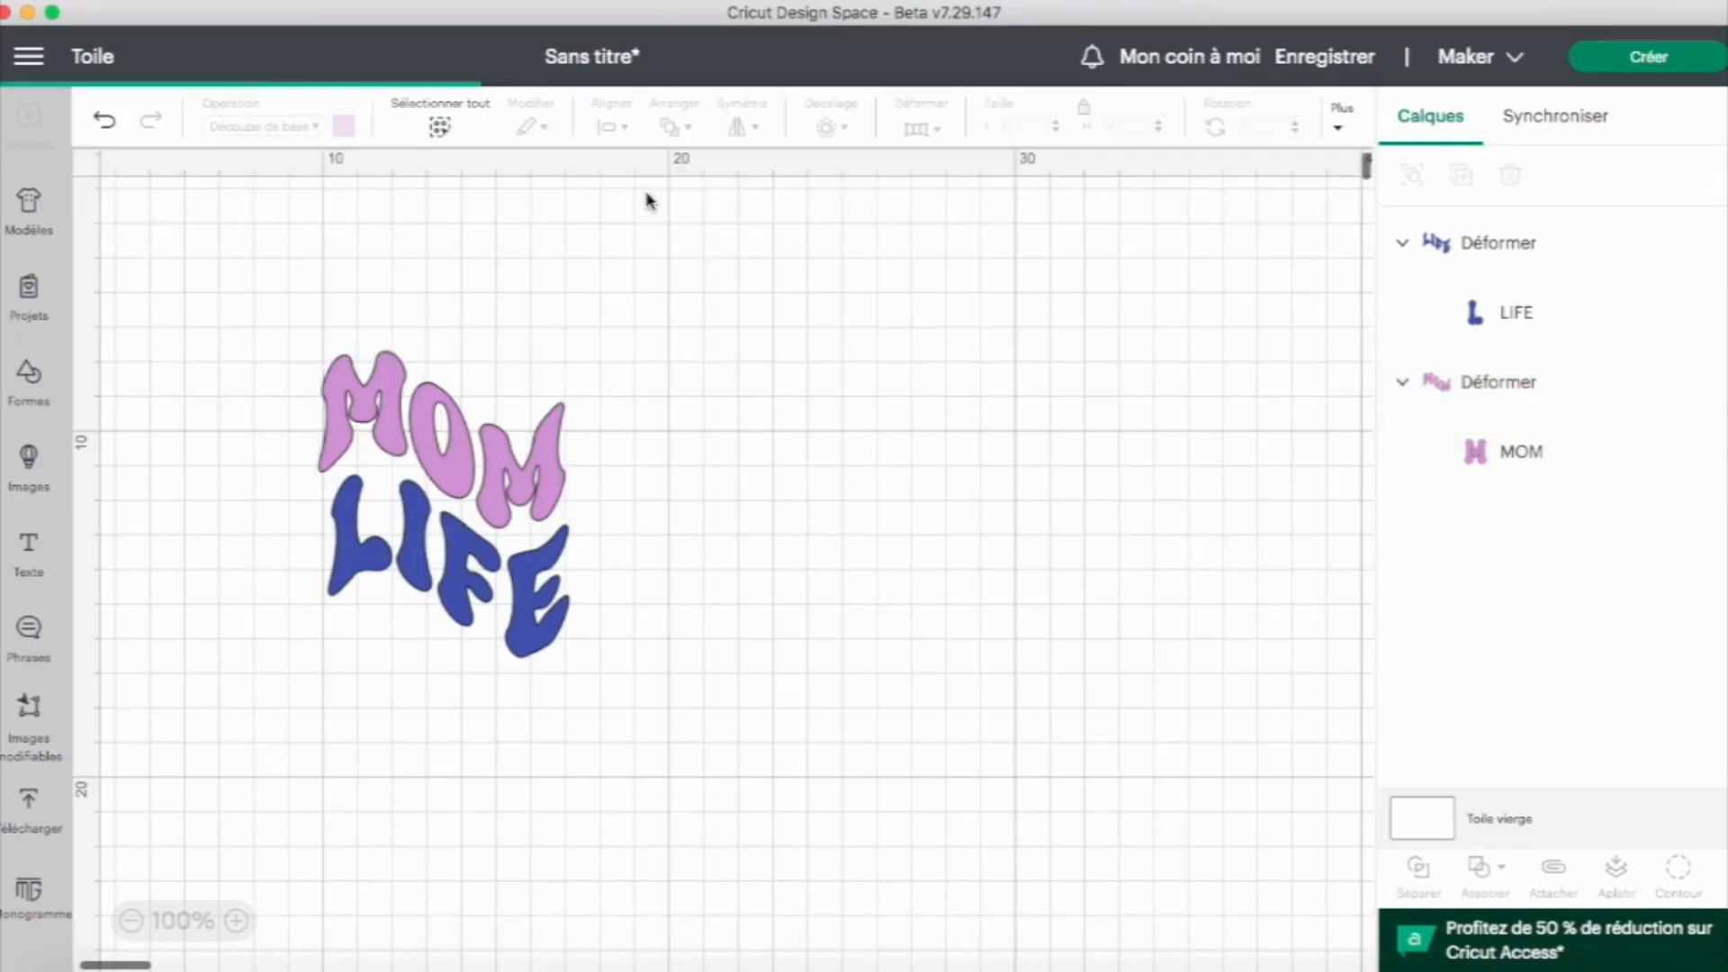
click(468, 460)
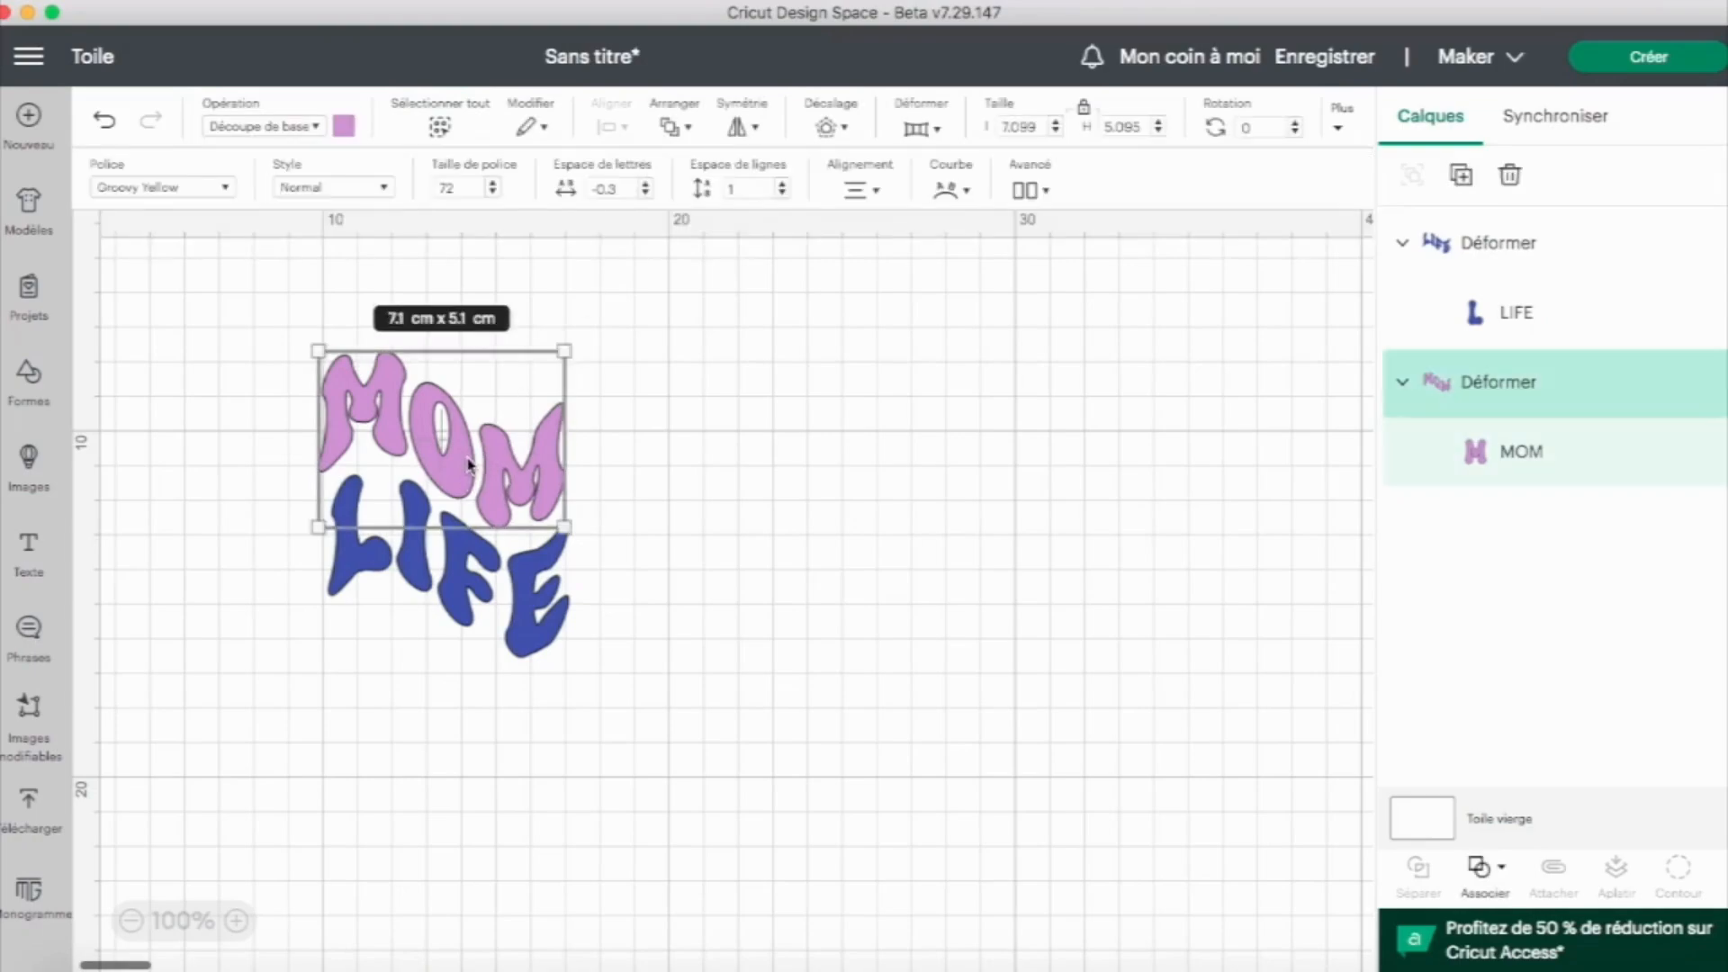
click(649, 191)
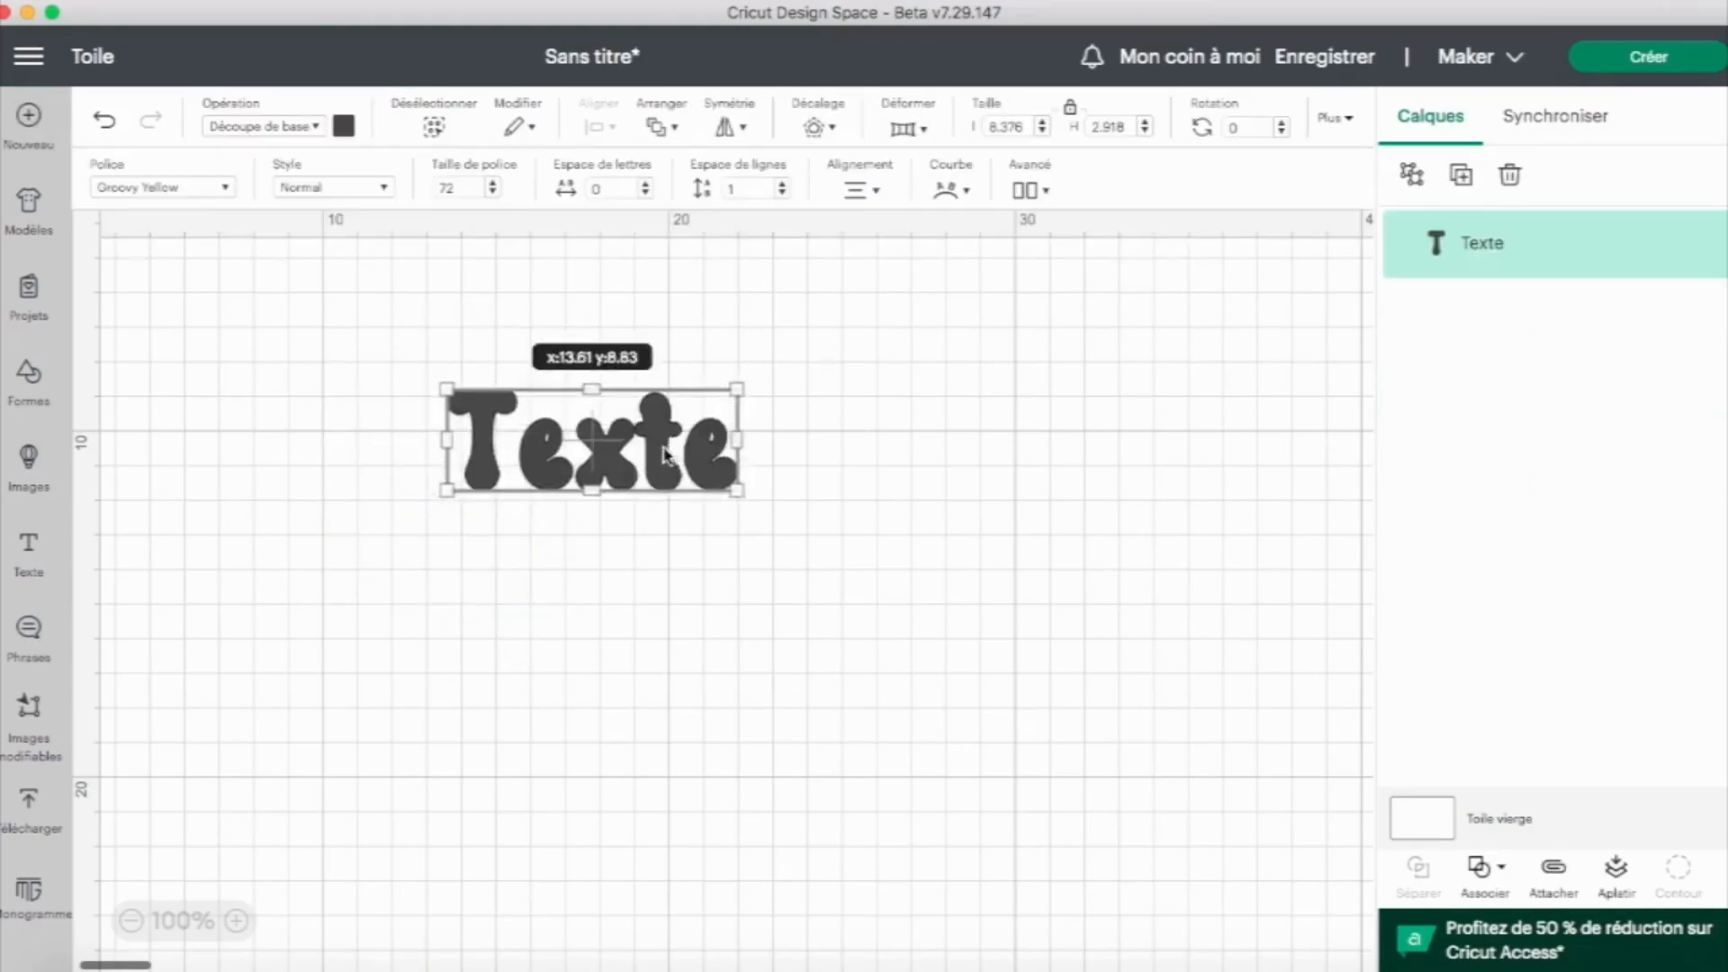
- Reposition the unwarped Texte object higher on the canvas and change its wording to "Texte 1"
drag(666, 453, 738, 411)
double_click(808, 415)
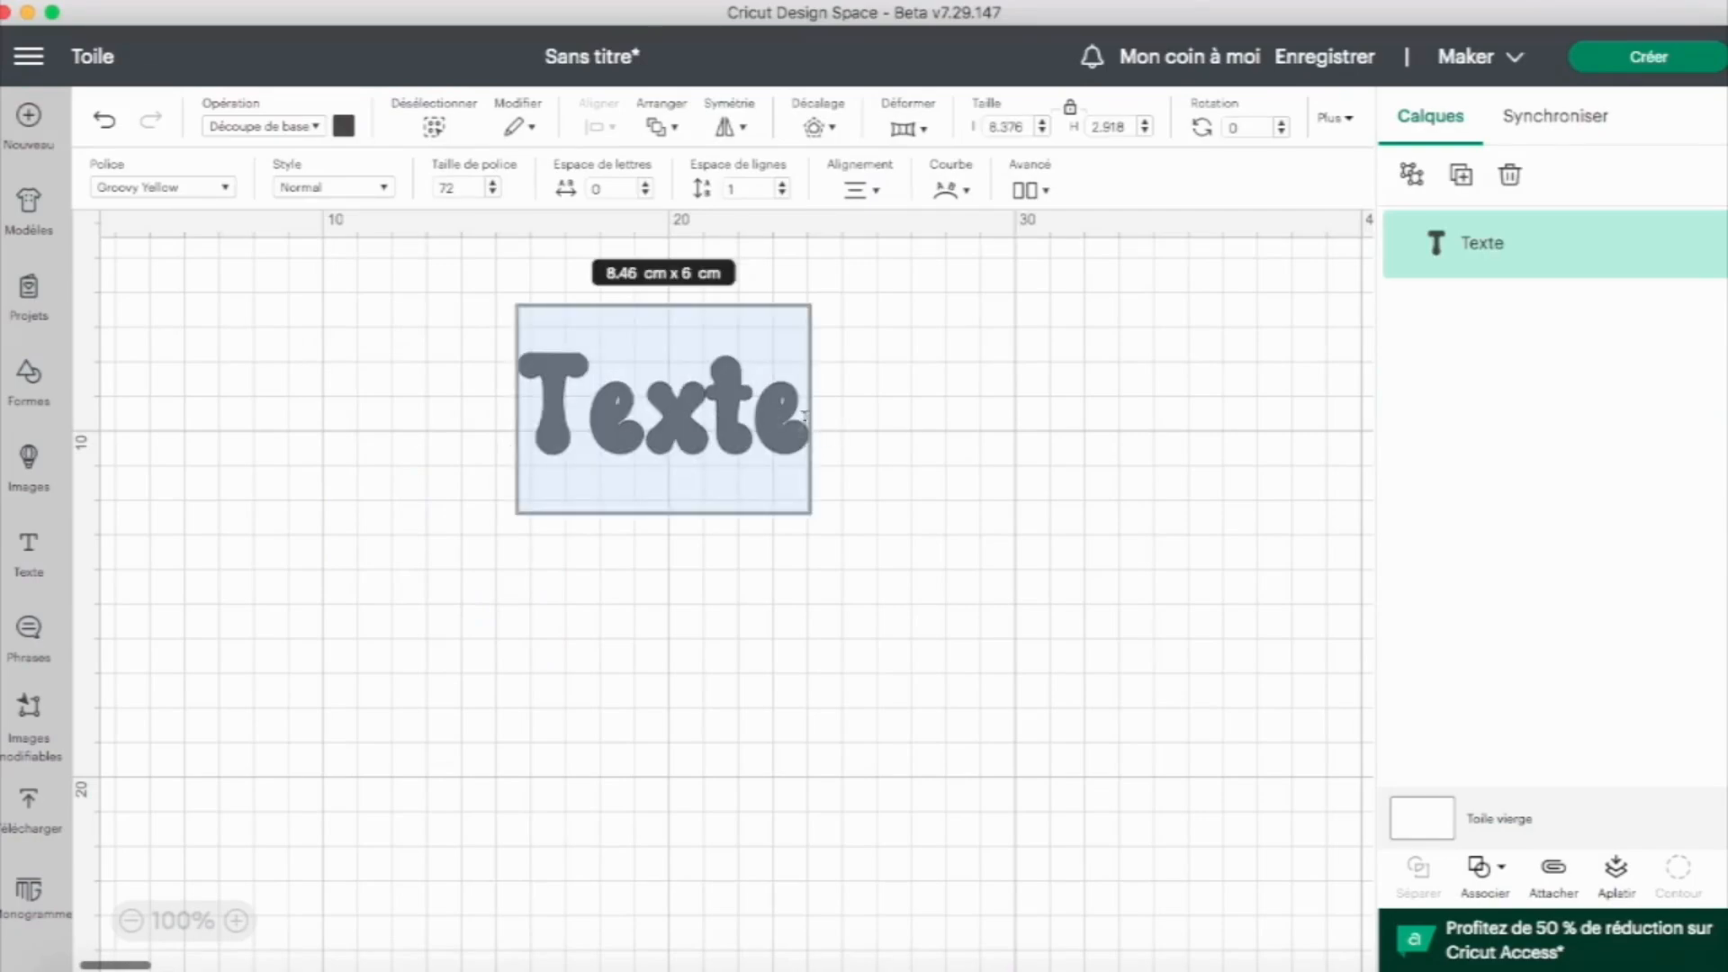
click(804, 416)
click(724, 589)
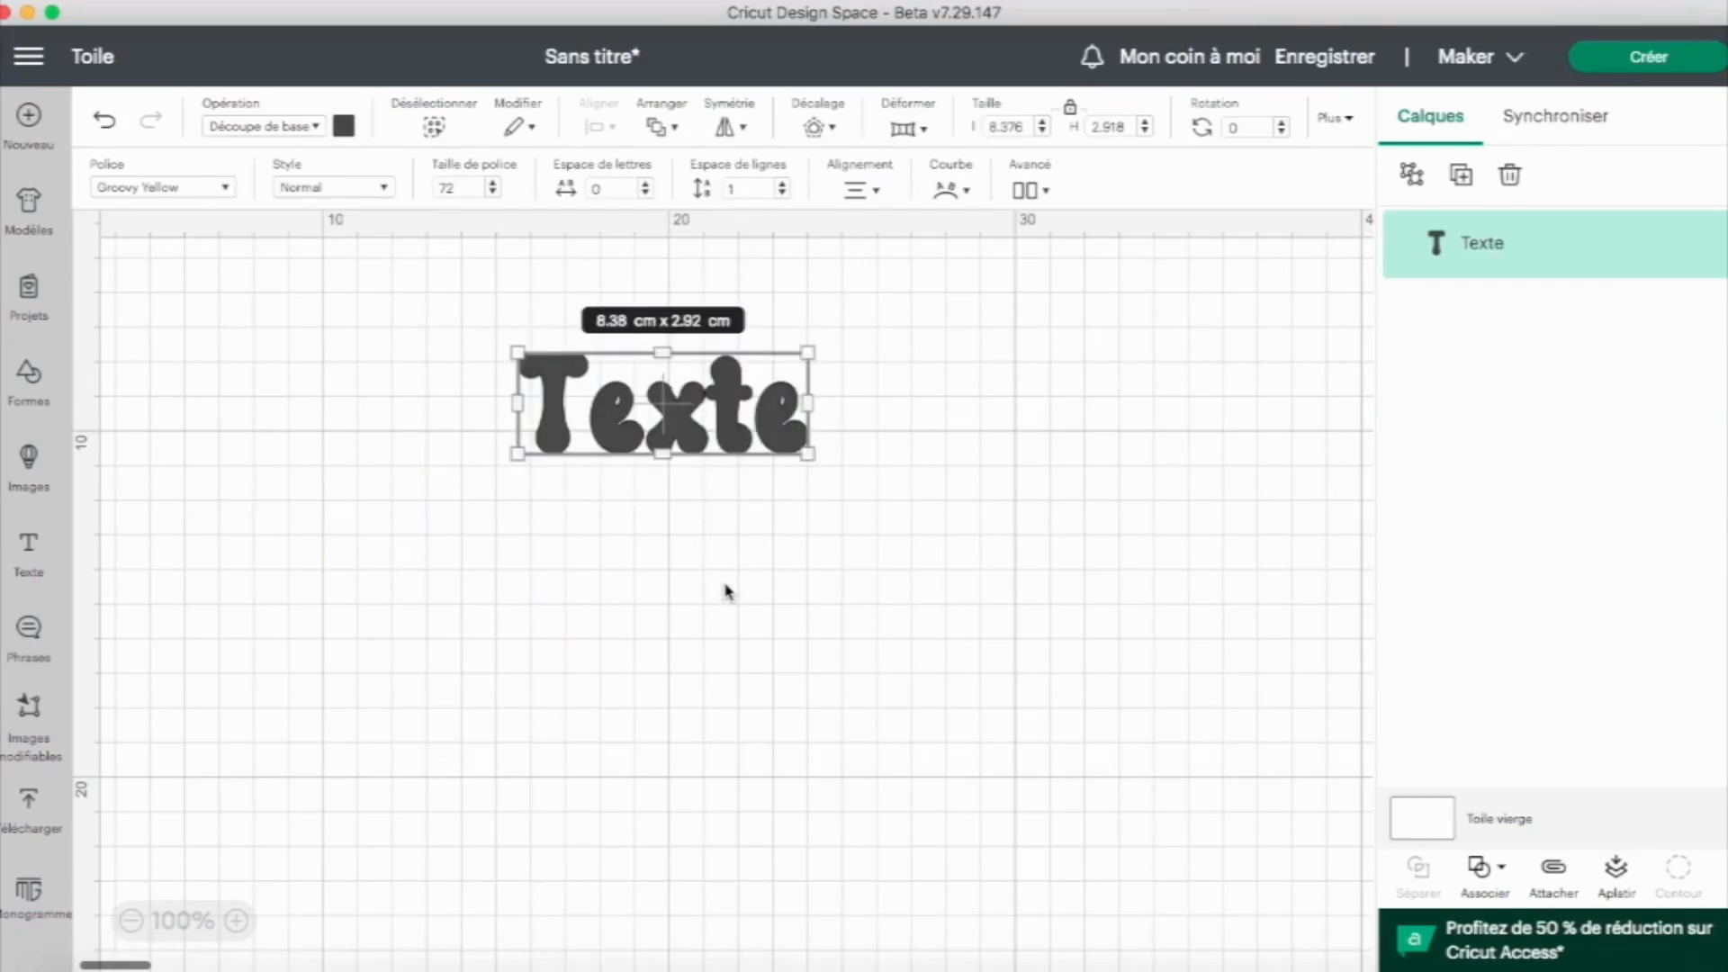
double_click(792, 414)
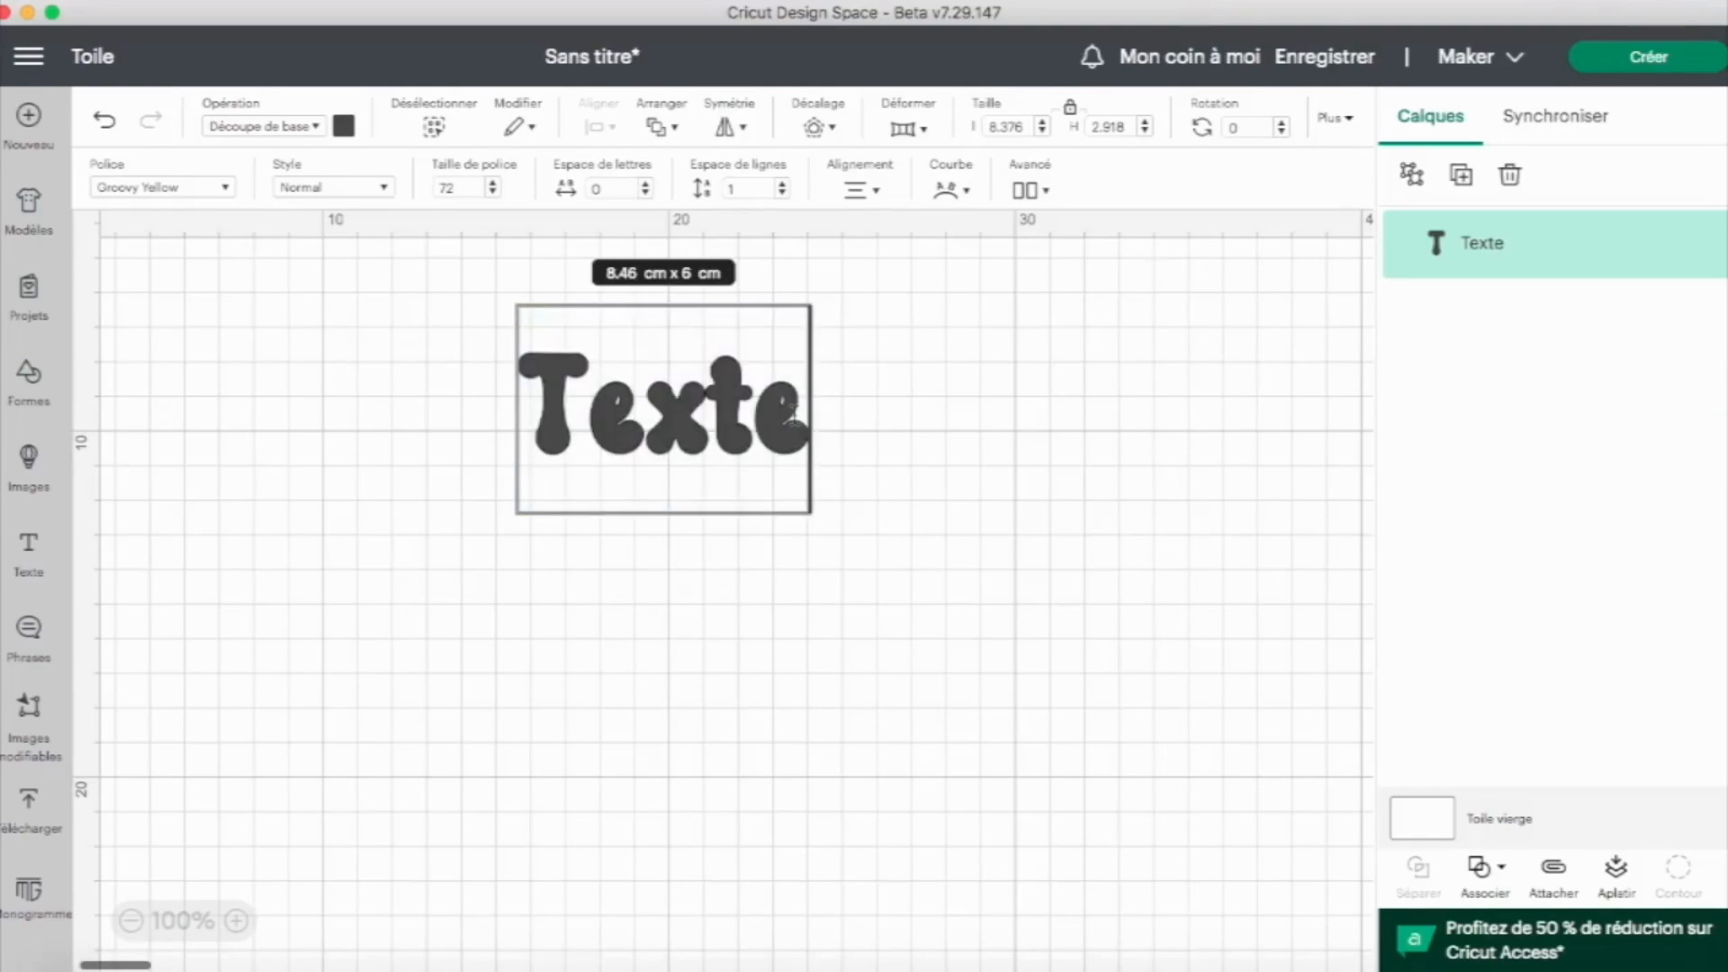
text(1)
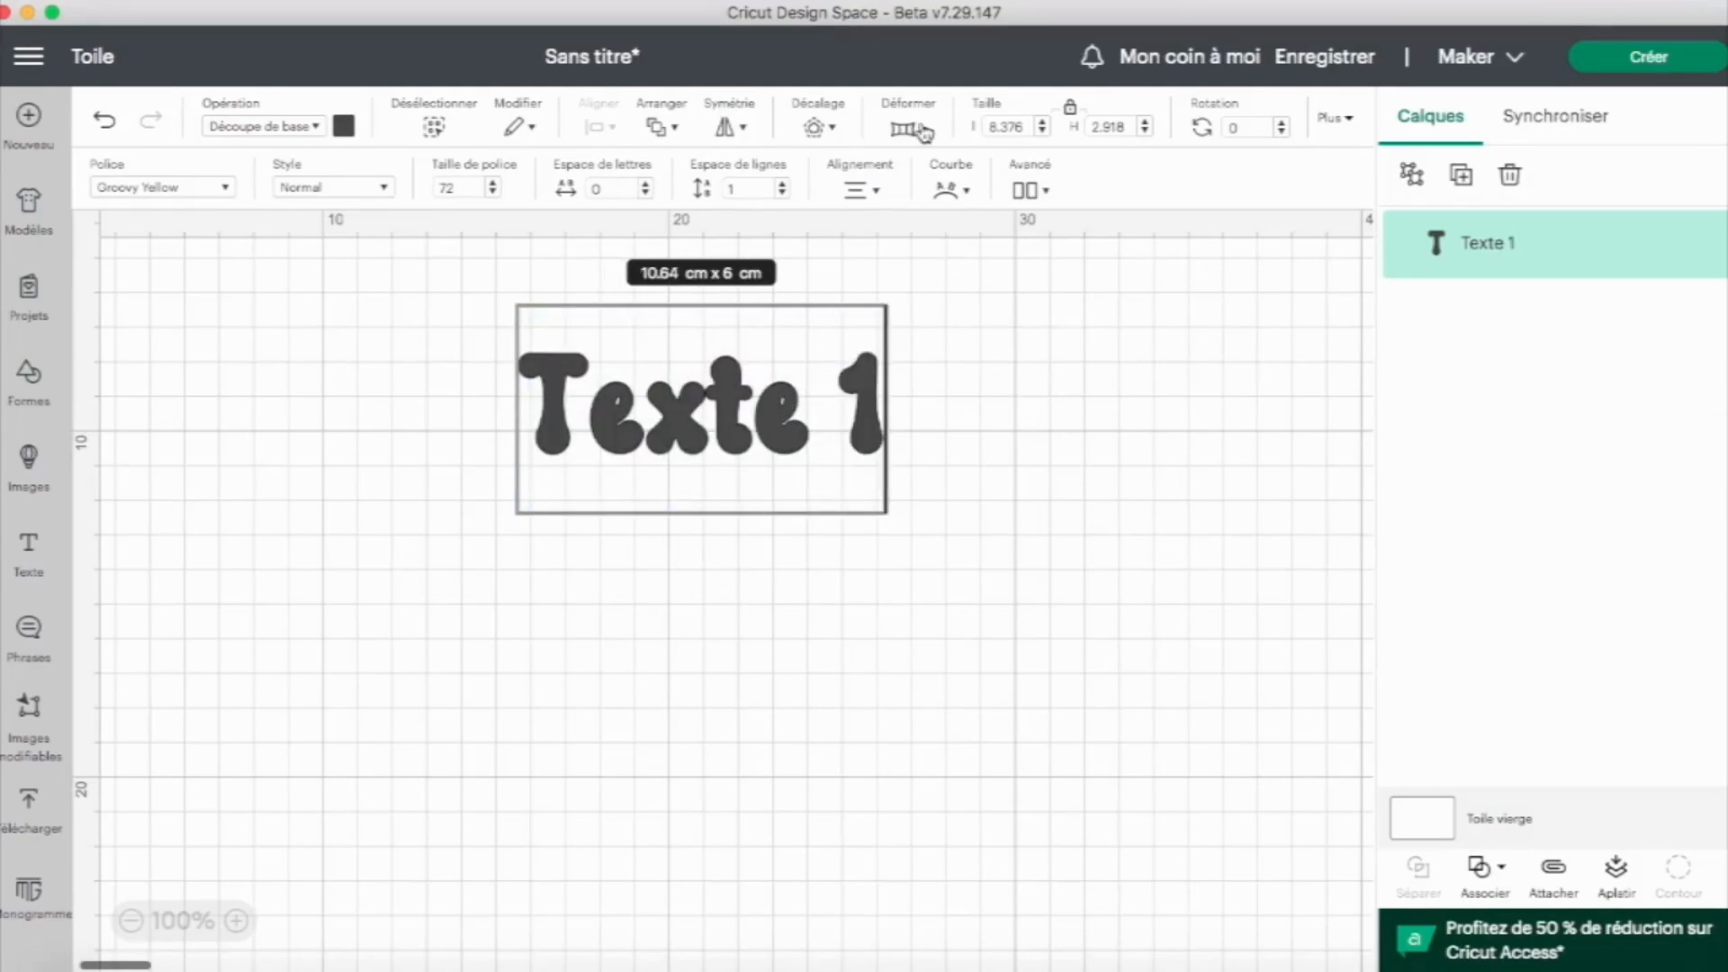
- Apply Déformer style 5 to the Texte 1 text and deselect it
click(909, 129)
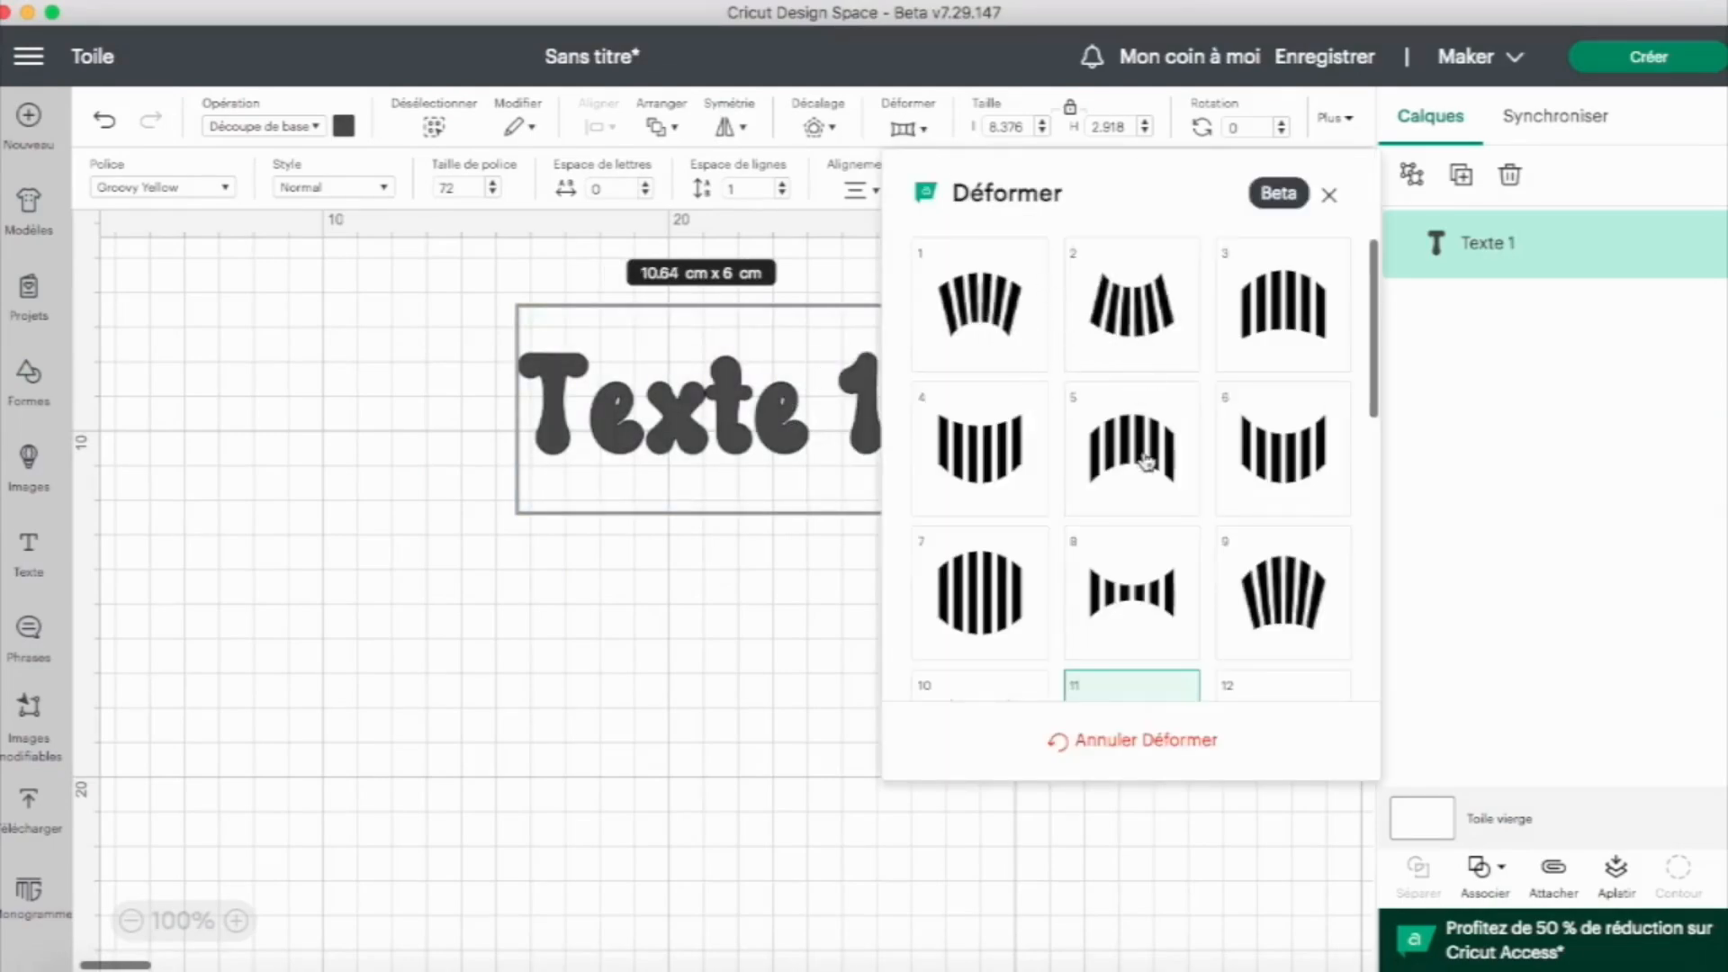
click(1116, 457)
click(1116, 458)
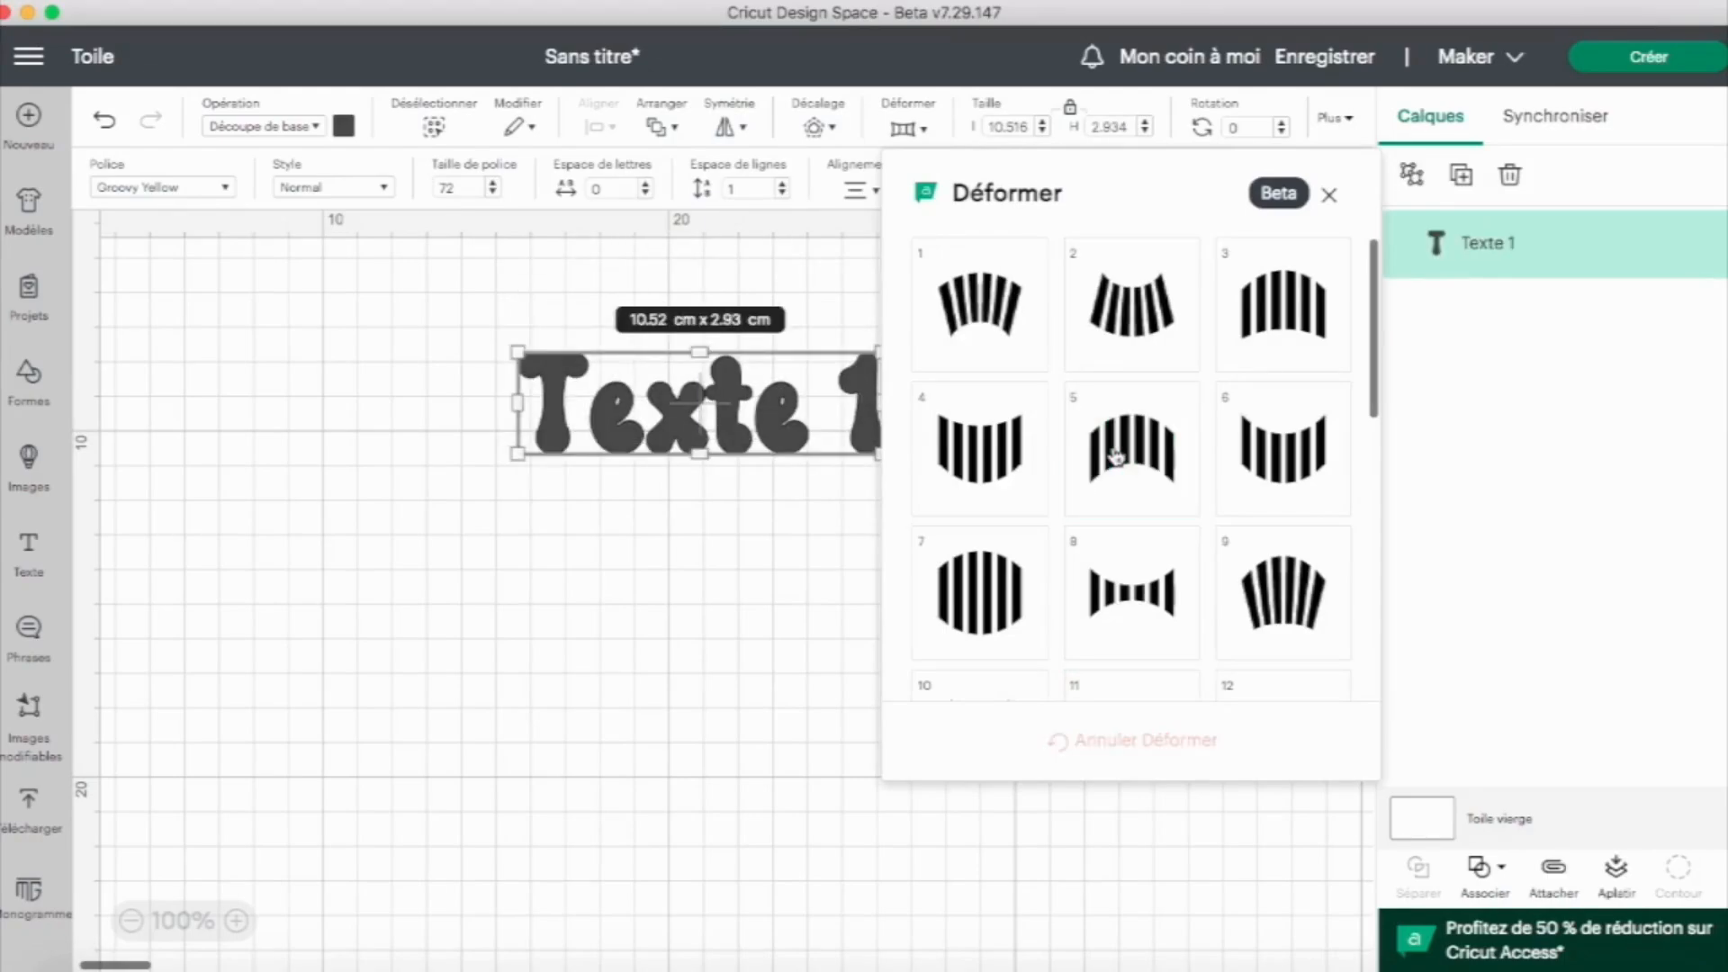
click(1116, 458)
click(441, 585)
- Add a new text object reading "TEXTE" on the first line and "2 LIGNES" on the second
click(29, 554)
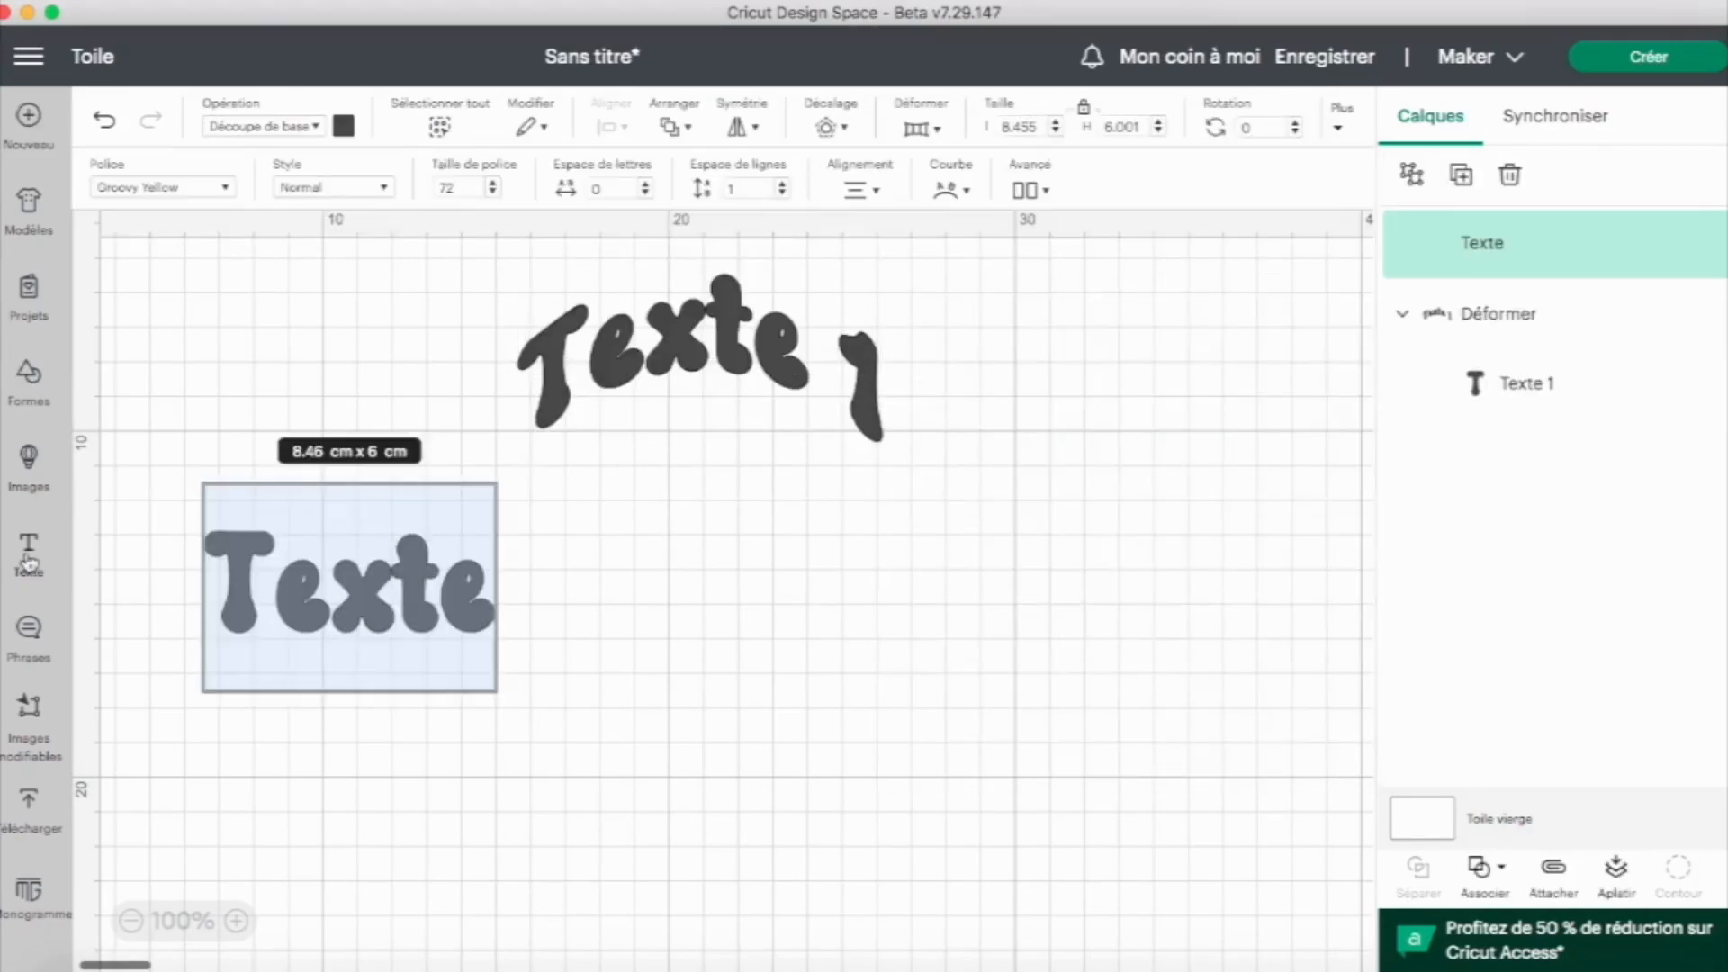
text(TEXTE)
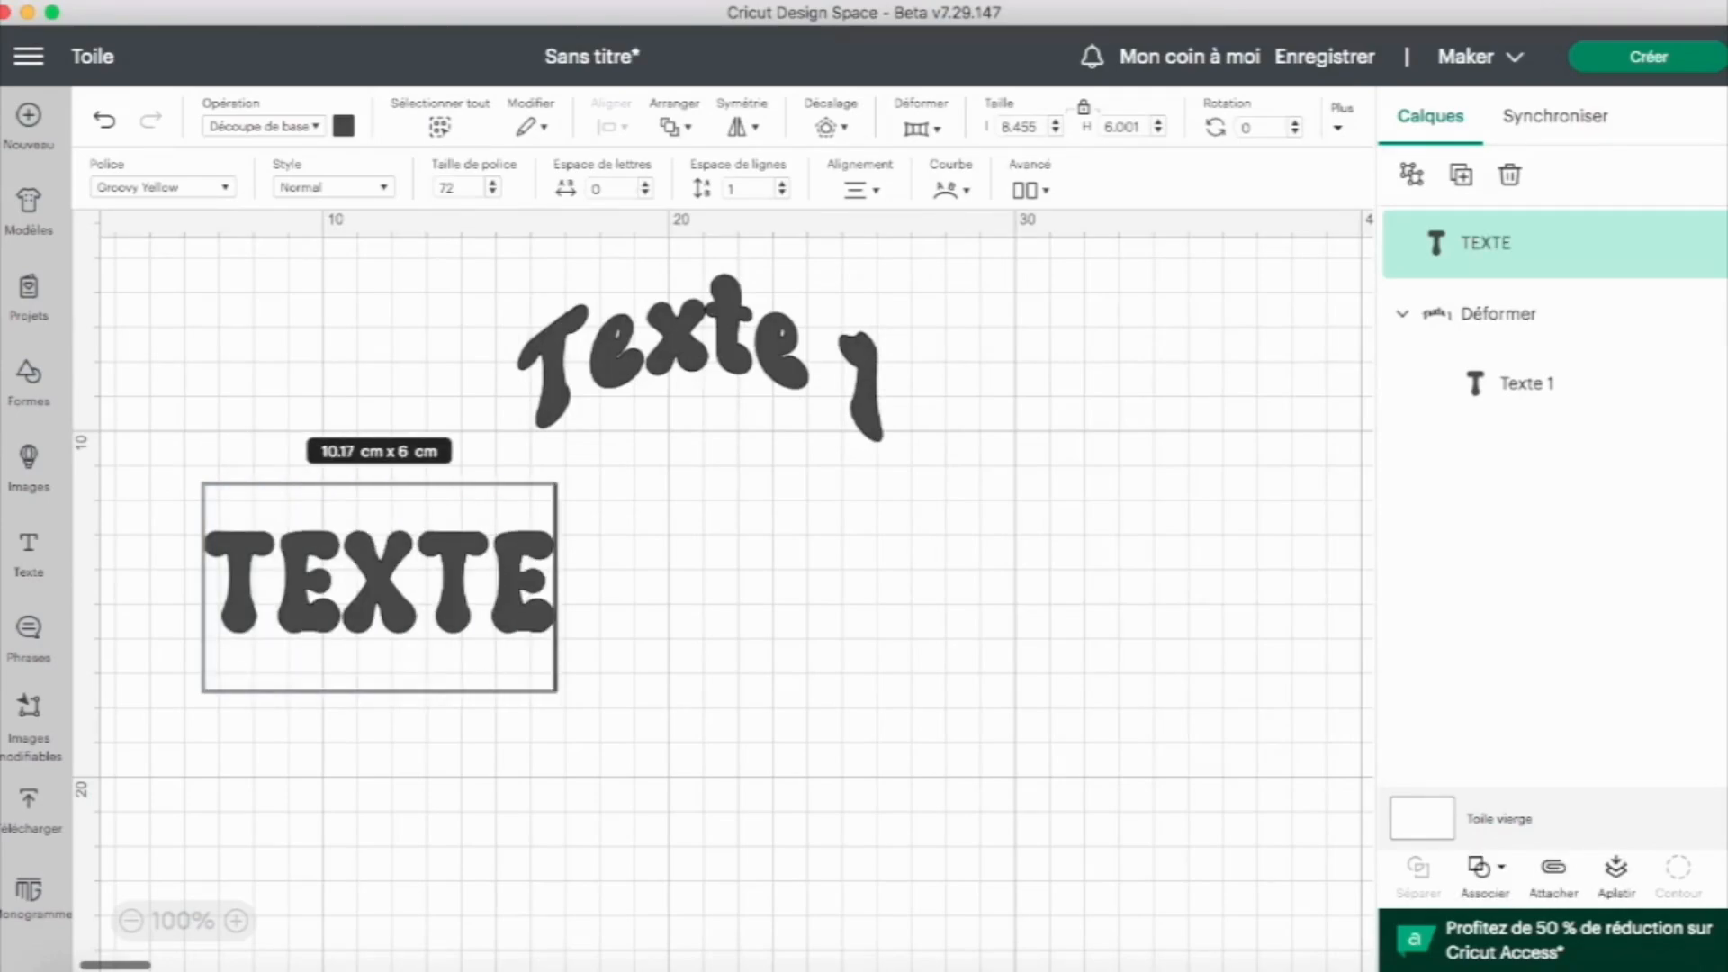
text(2)
key(BackSpace)
key(Return)
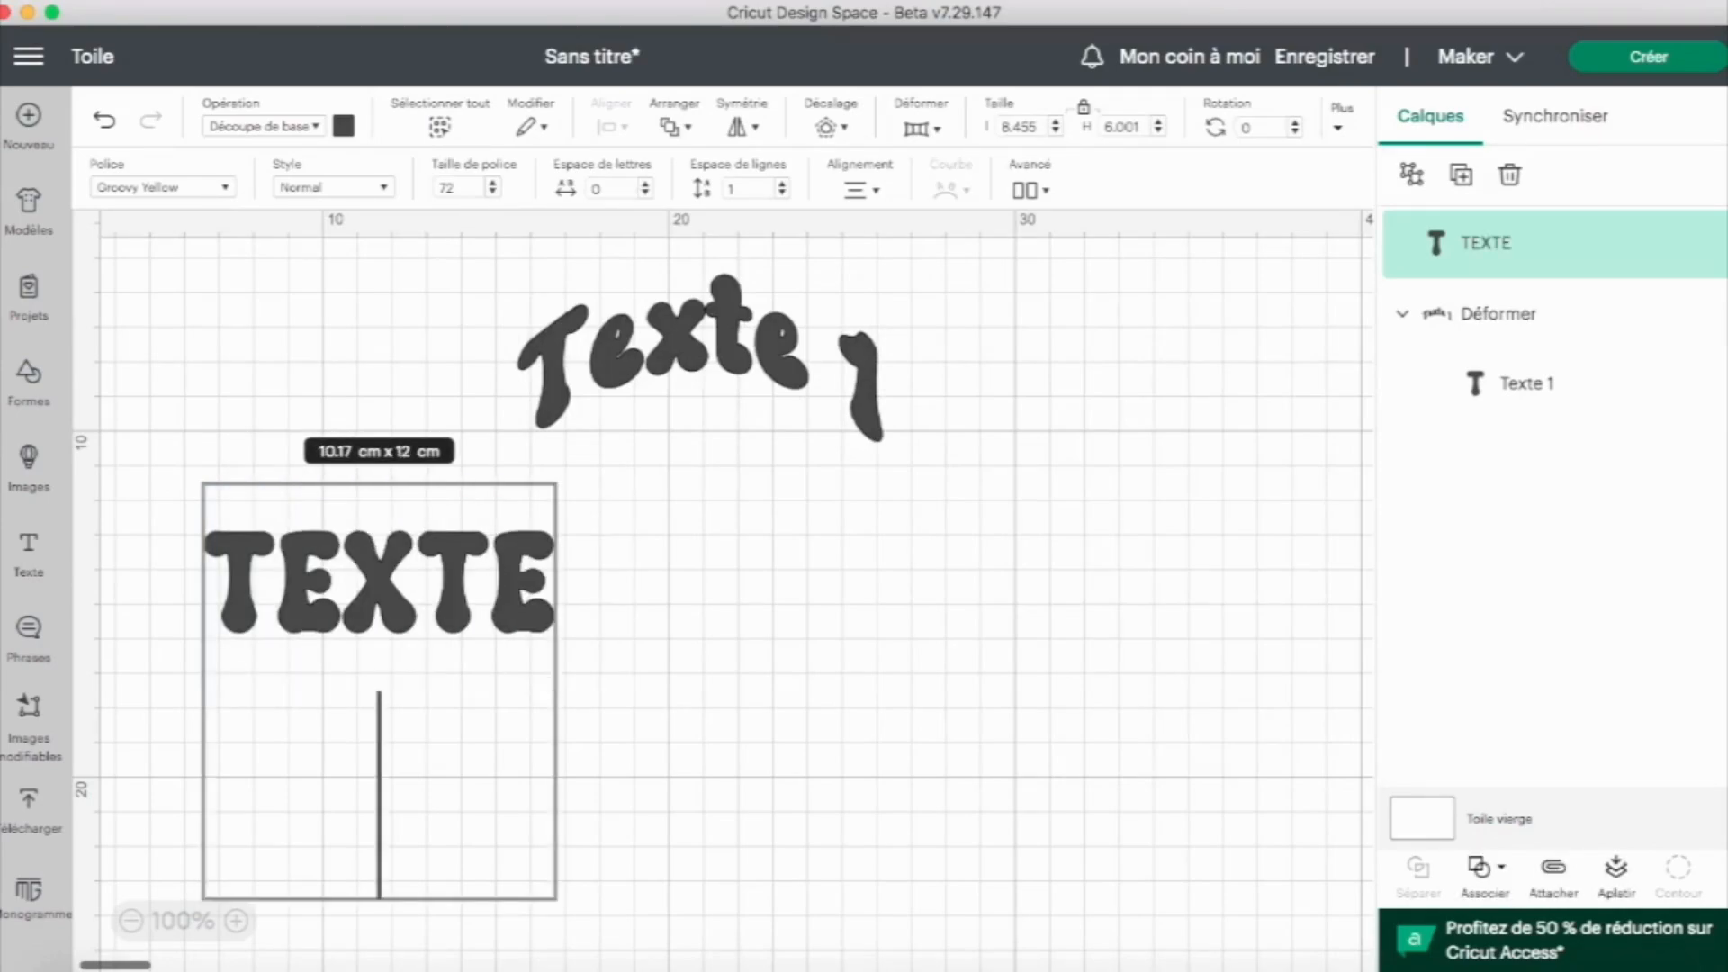
text(2 LIG)
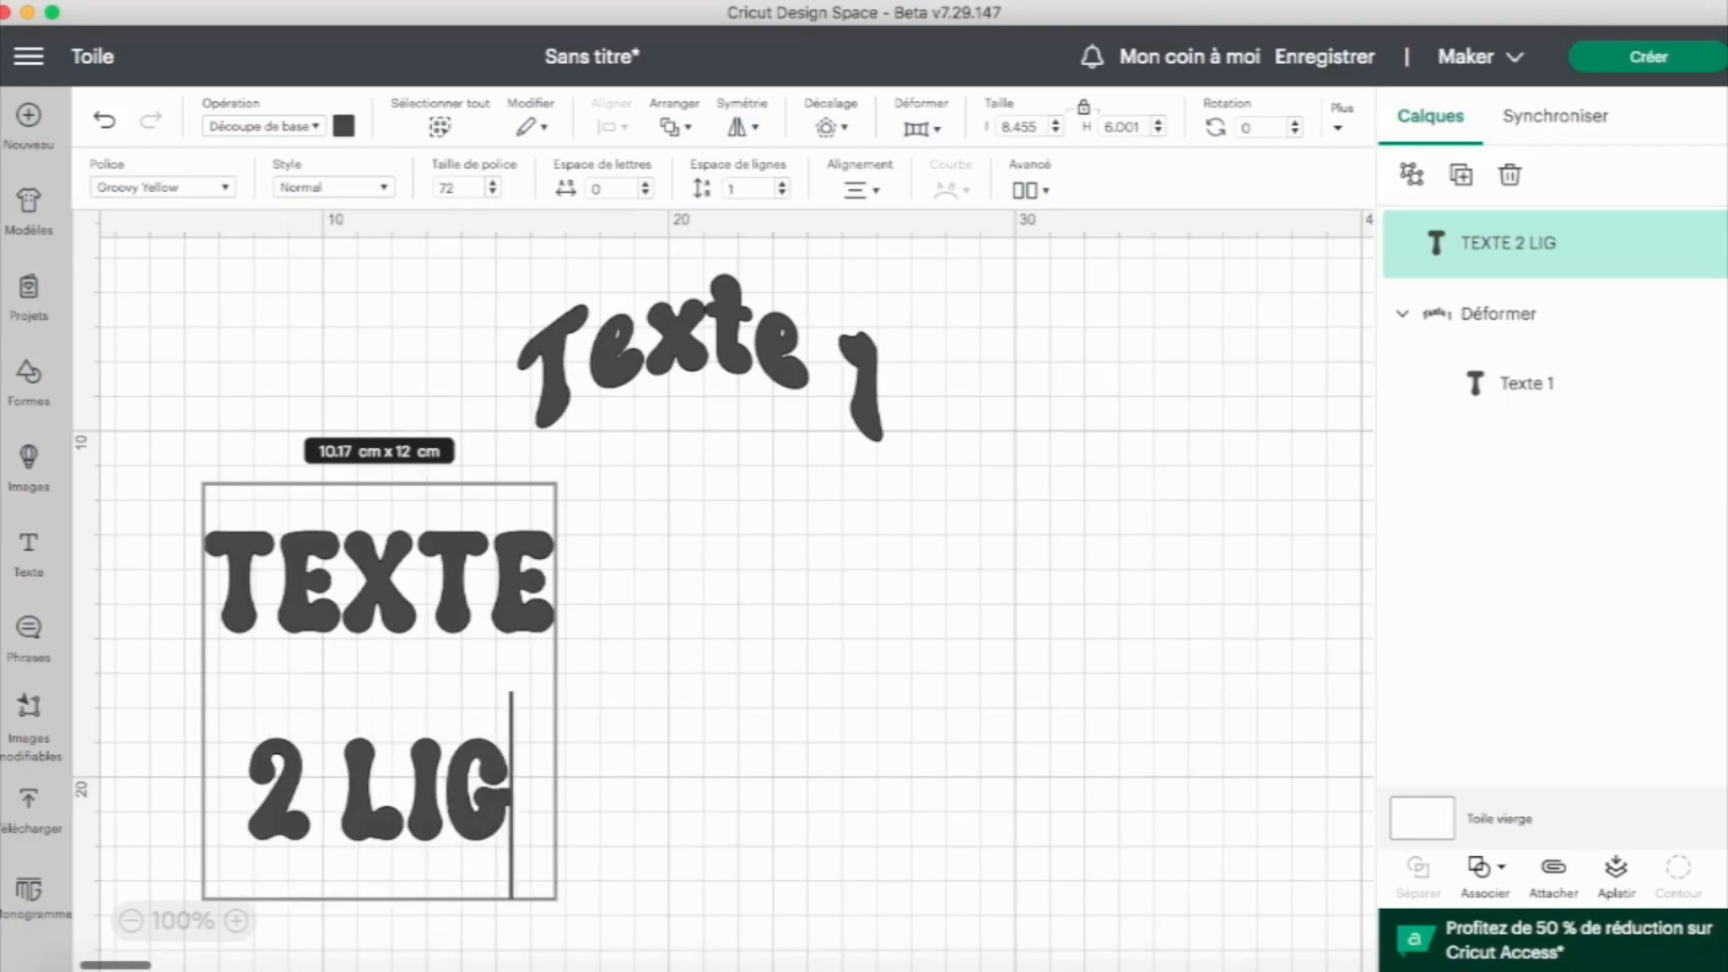
text(NES)
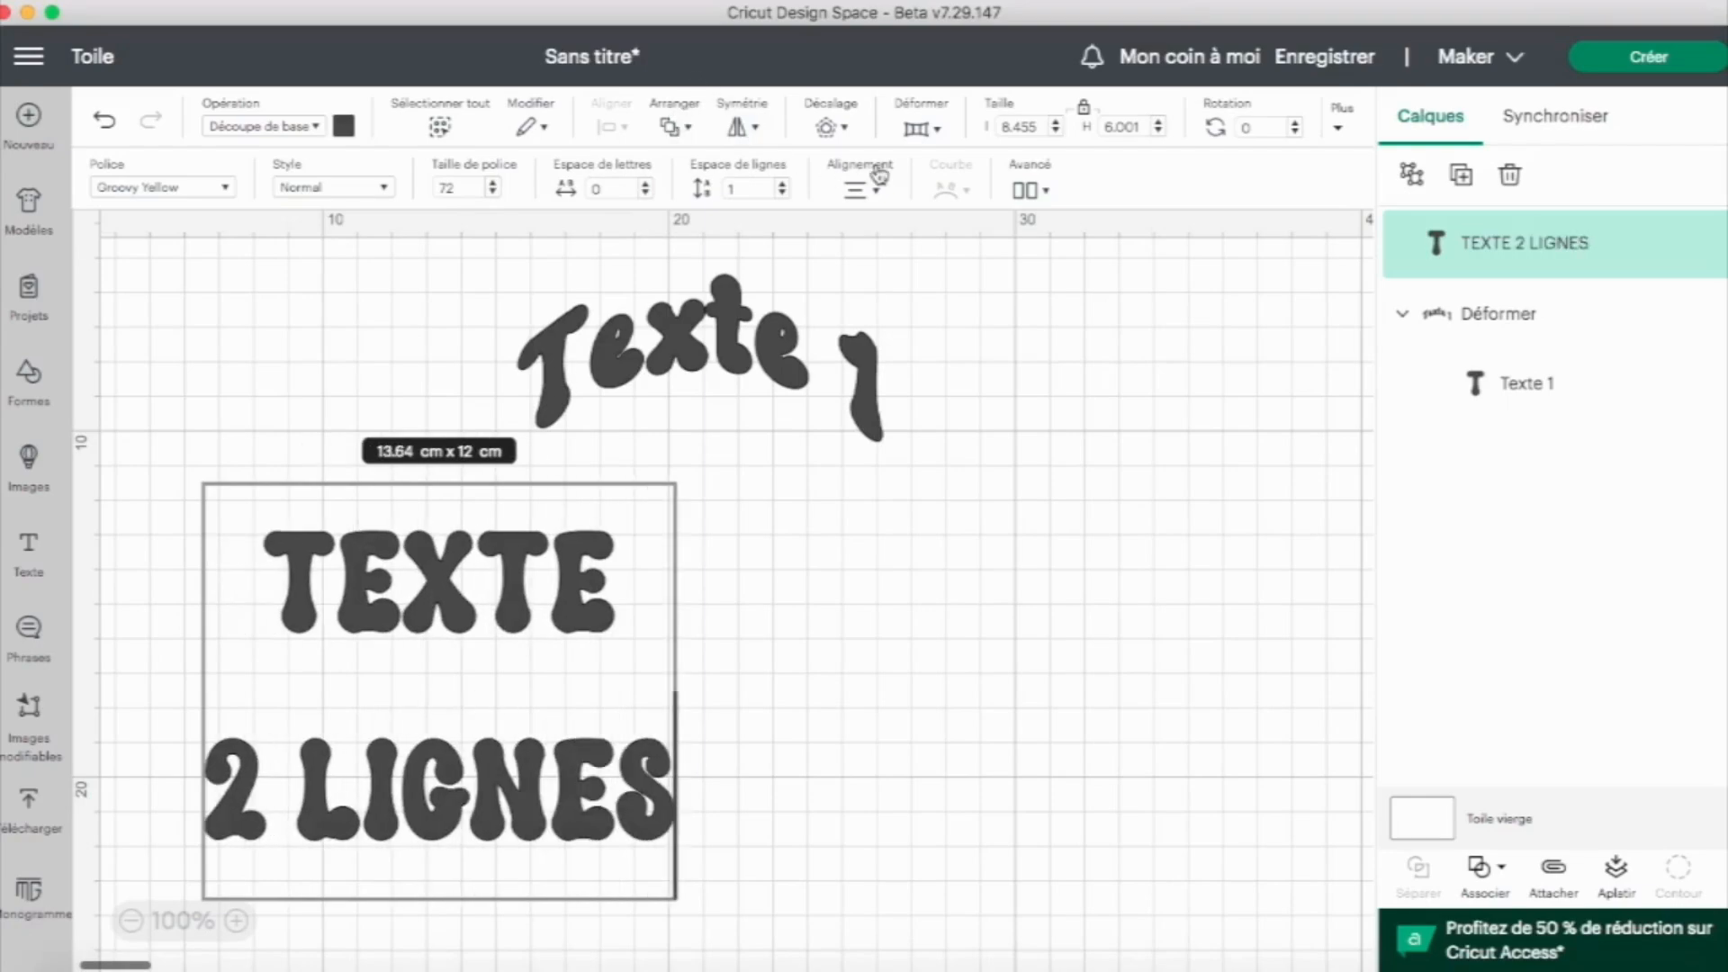
- Apply Déformer style 7 to the two-line text
click(936, 126)
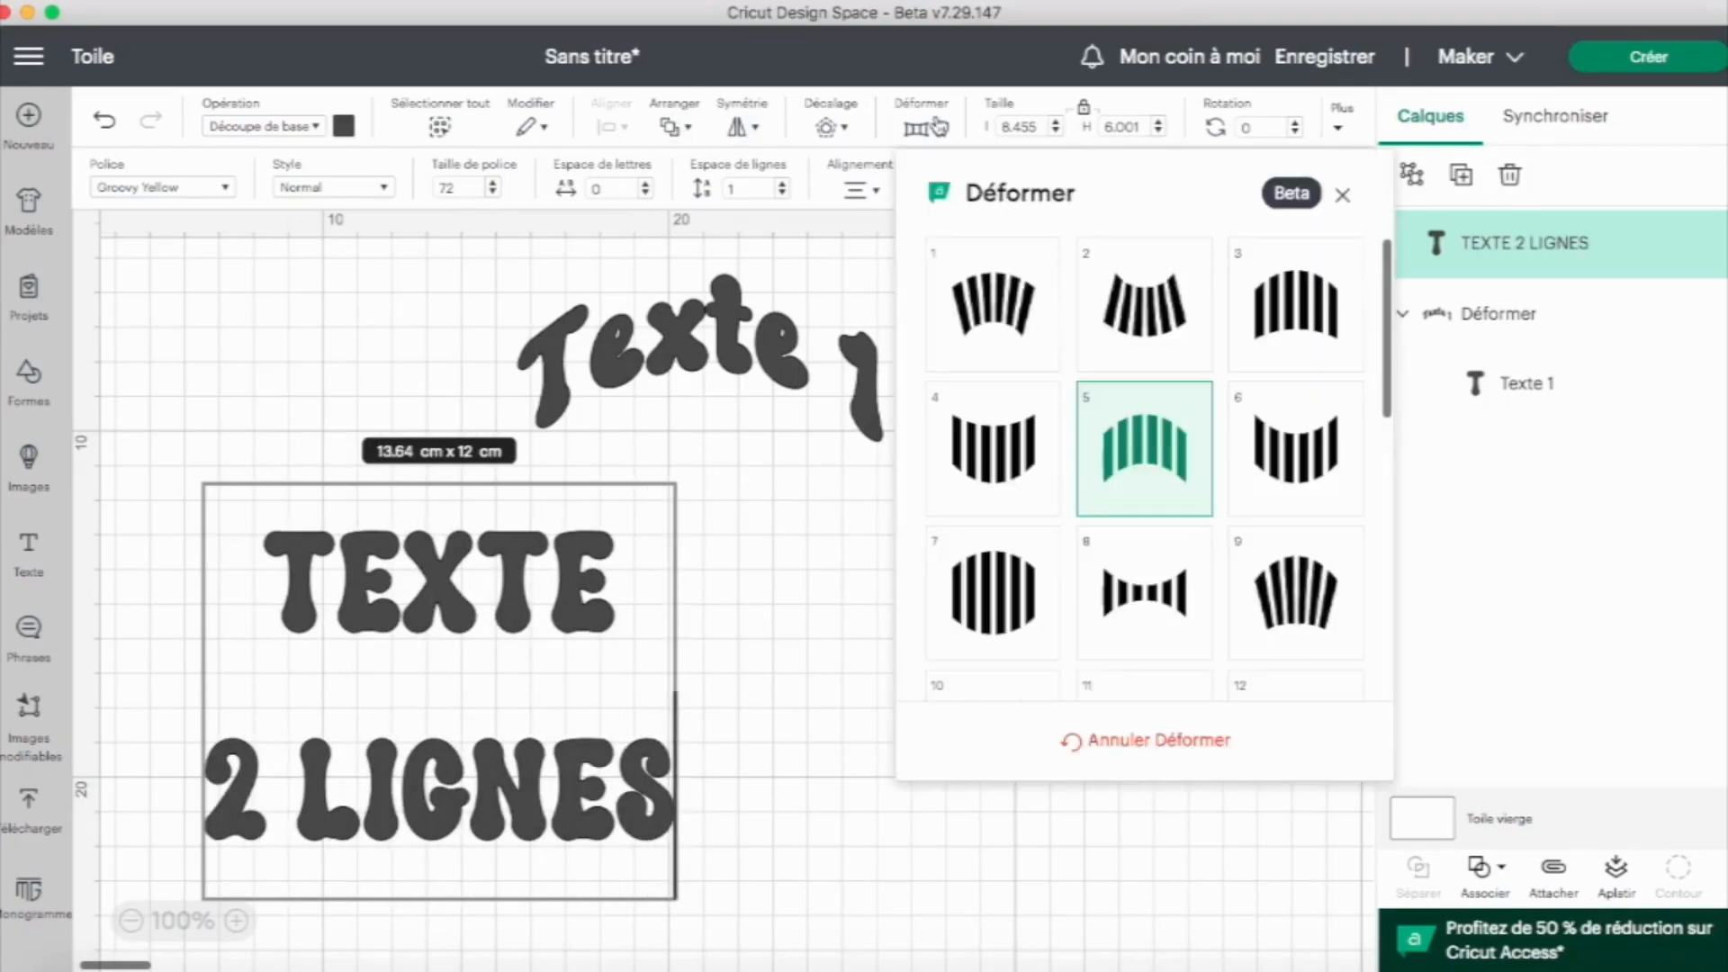
click(998, 592)
click(375, 618)
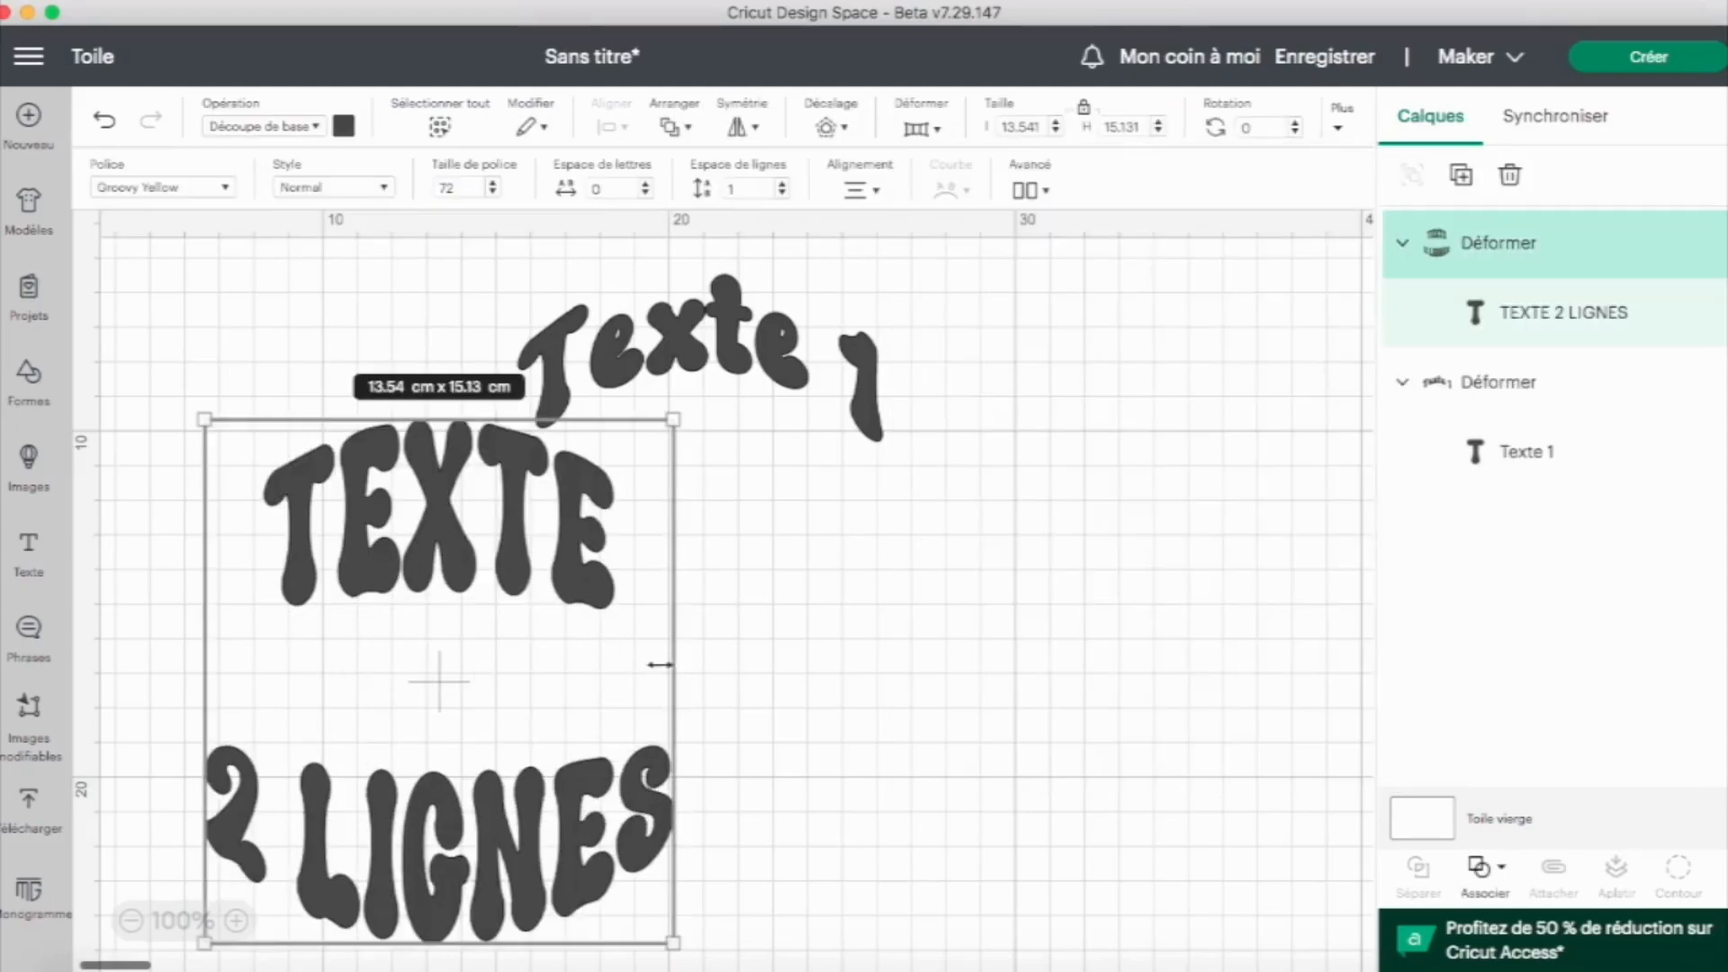
- Tighten the line spacing of the warped two-line text in stages: -3, -5 and finally -8
click(695, 189)
click(922, 126)
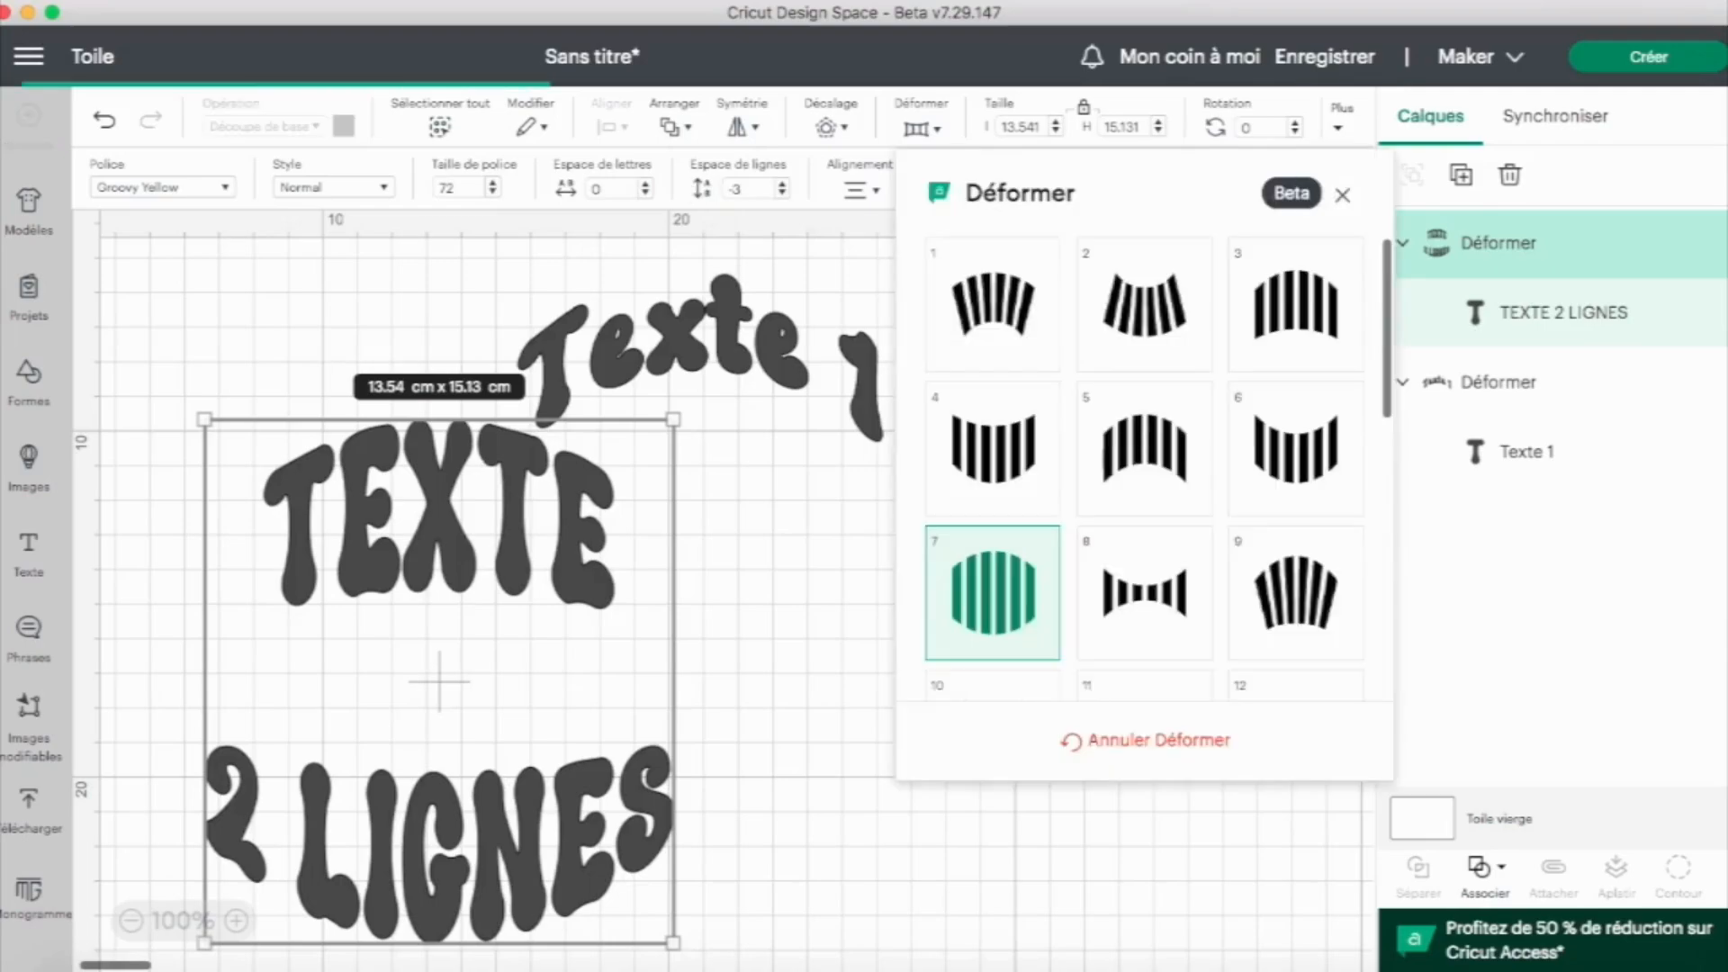
click(492, 584)
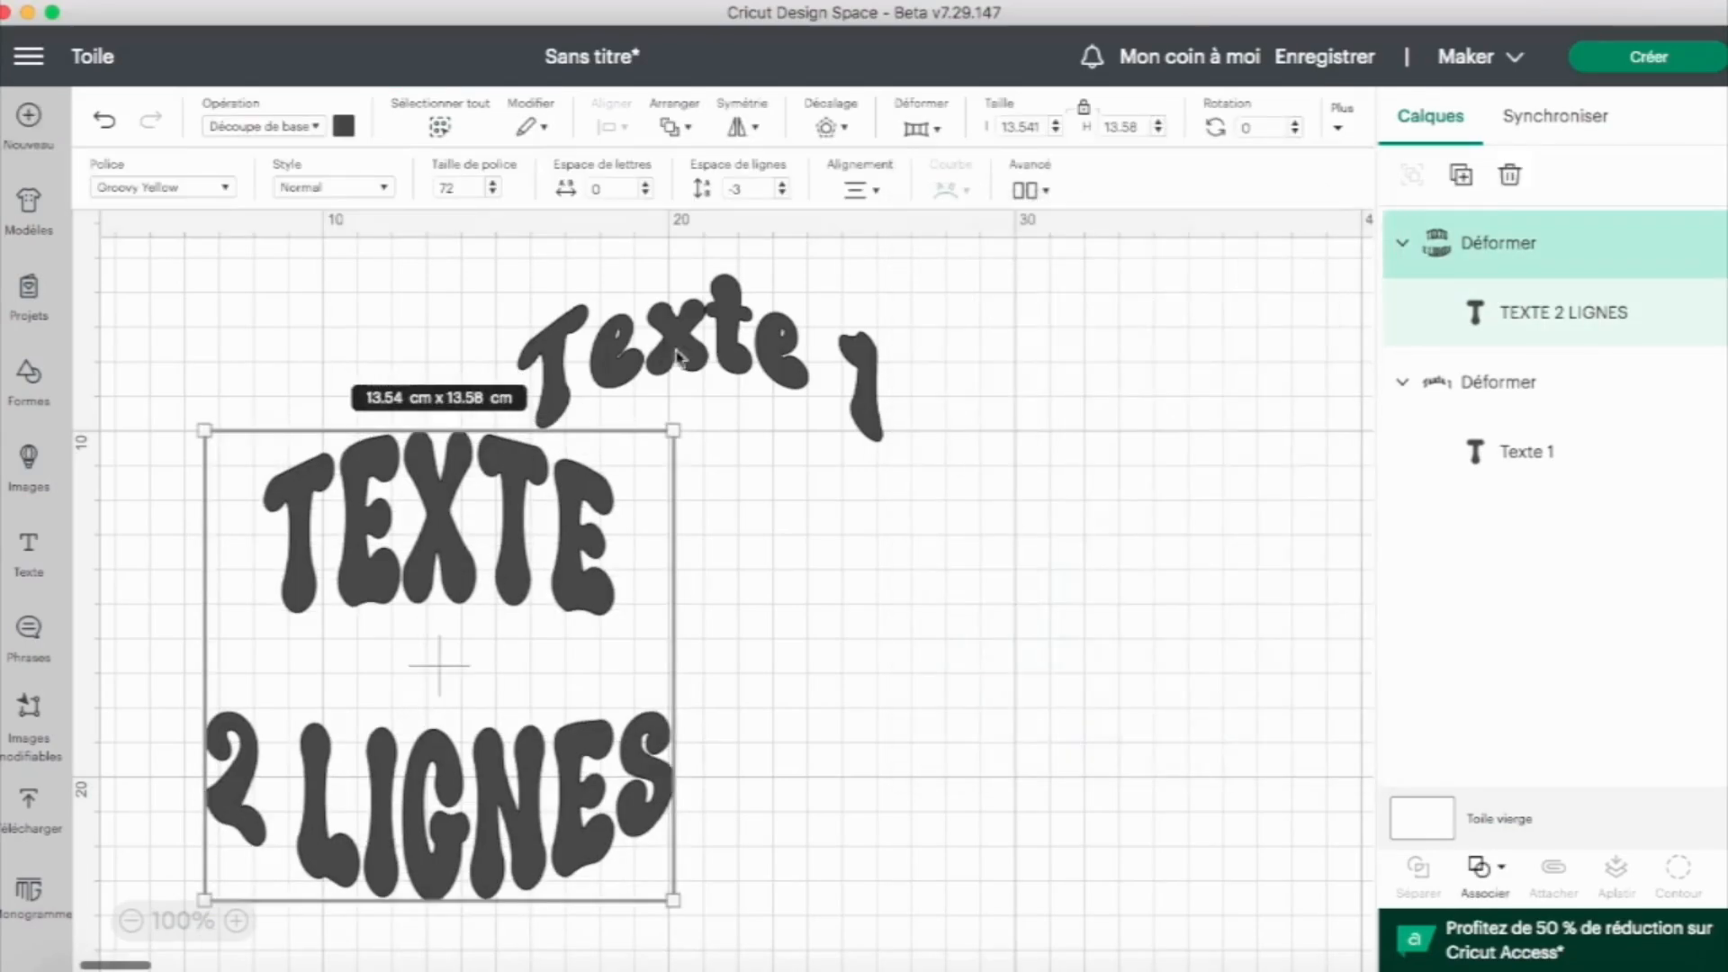
click(736, 186)
text(-5)
key(Return)
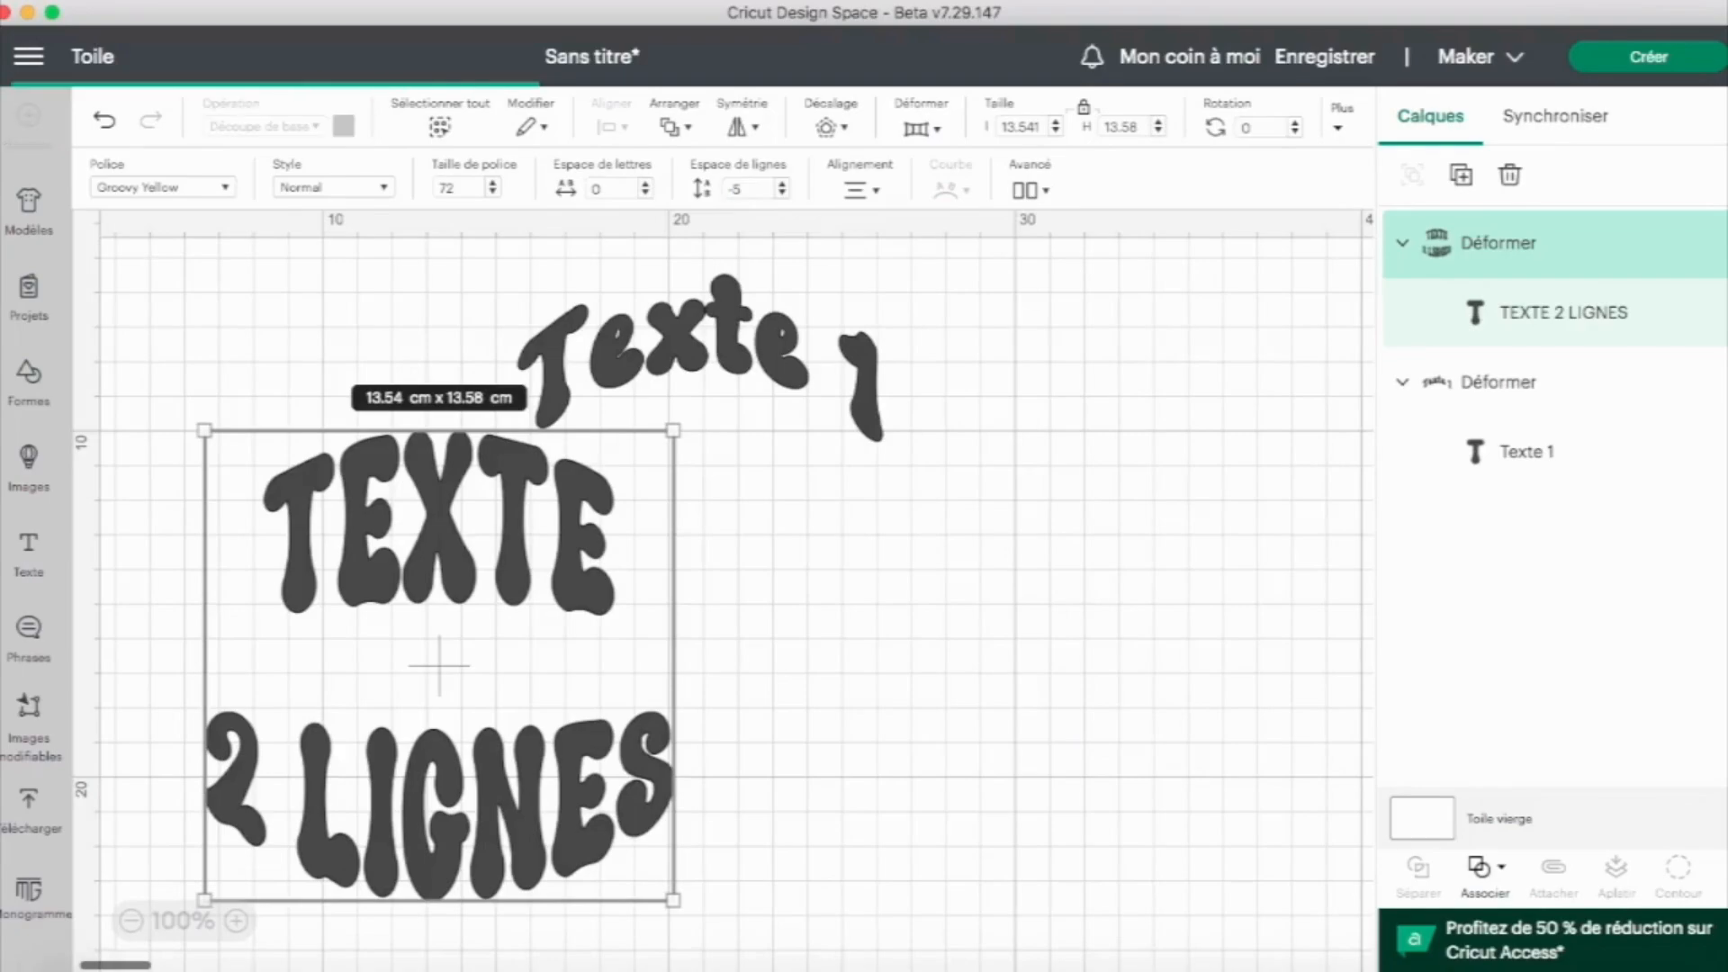
double_click(736, 187)
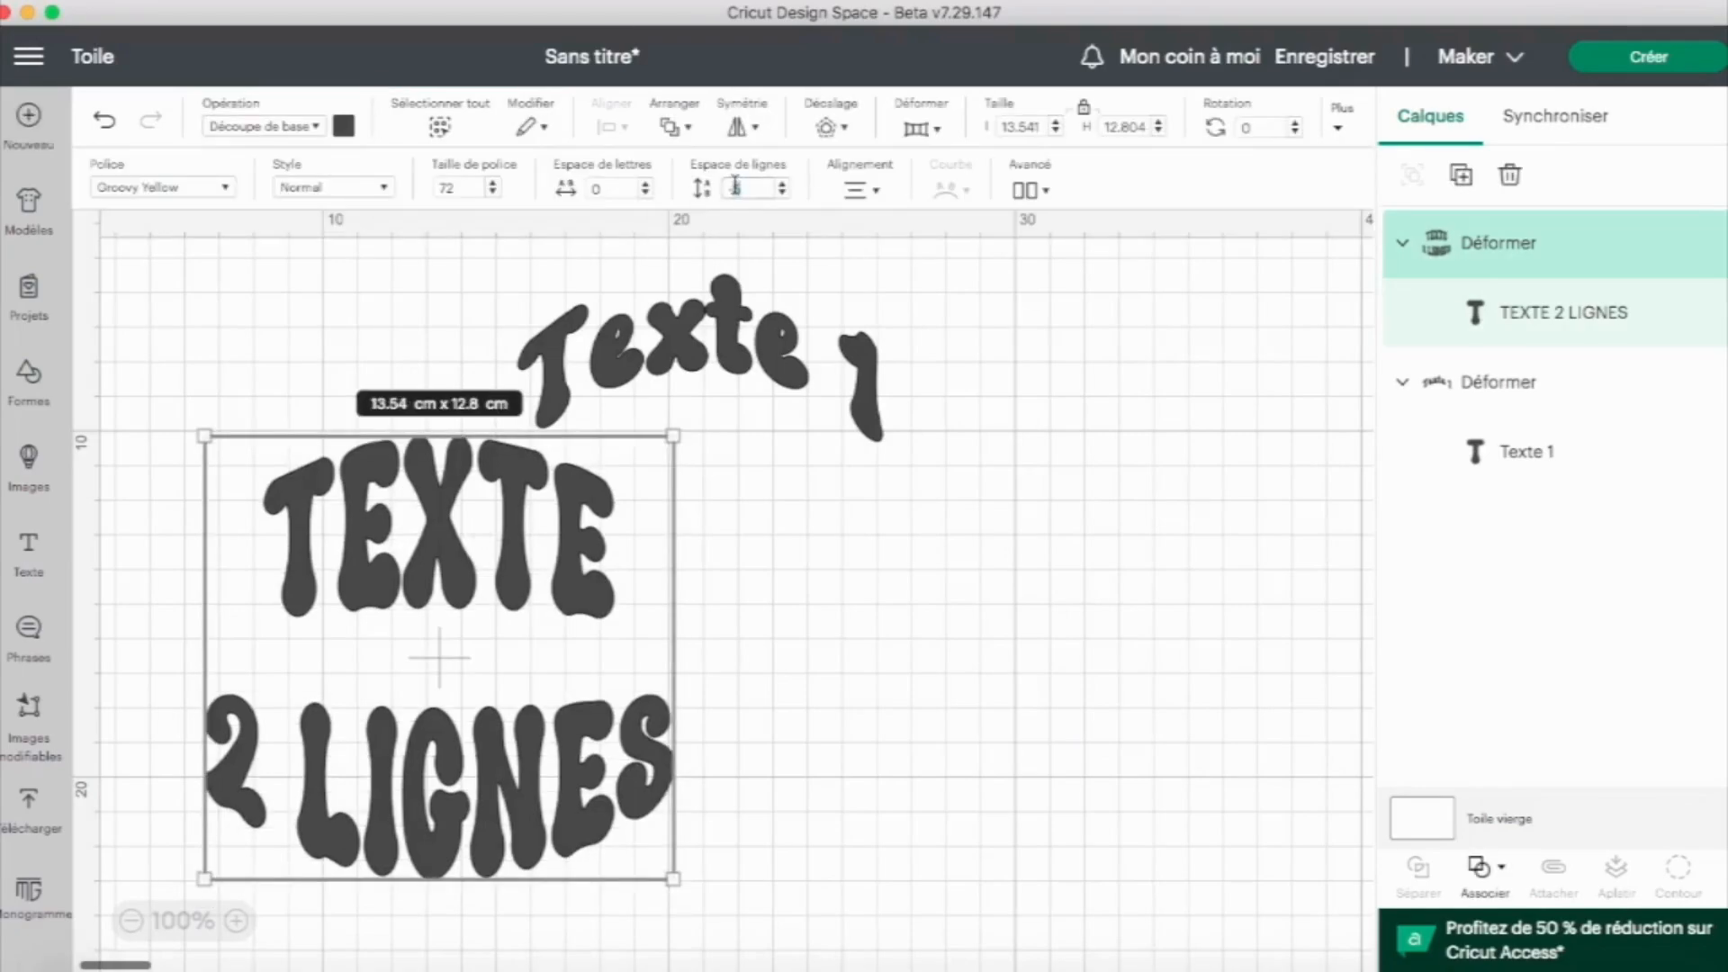
text(-8)
key(Return)
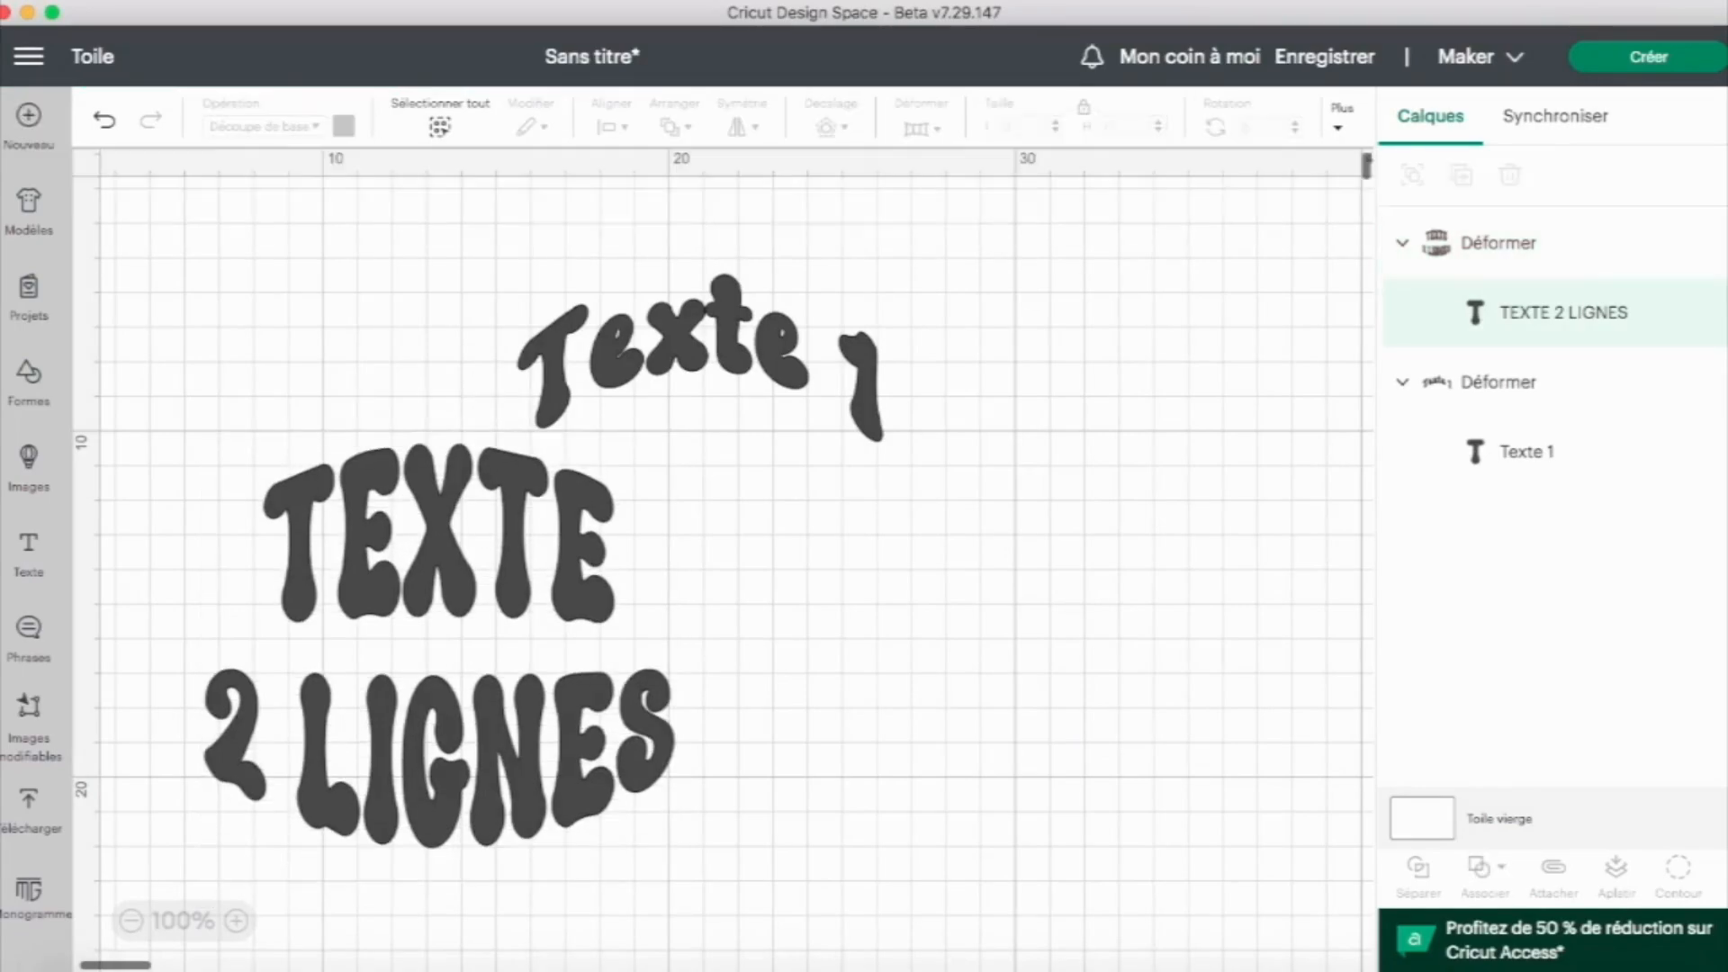
- Place the warped two-line text directly beneath Texte 1 and shrink it to about 10.65 x 9.15 cm
drag(410, 697, 627, 685)
drag(936, 824, 841, 733)
drag(682, 692, 741, 694)
click(1026, 632)
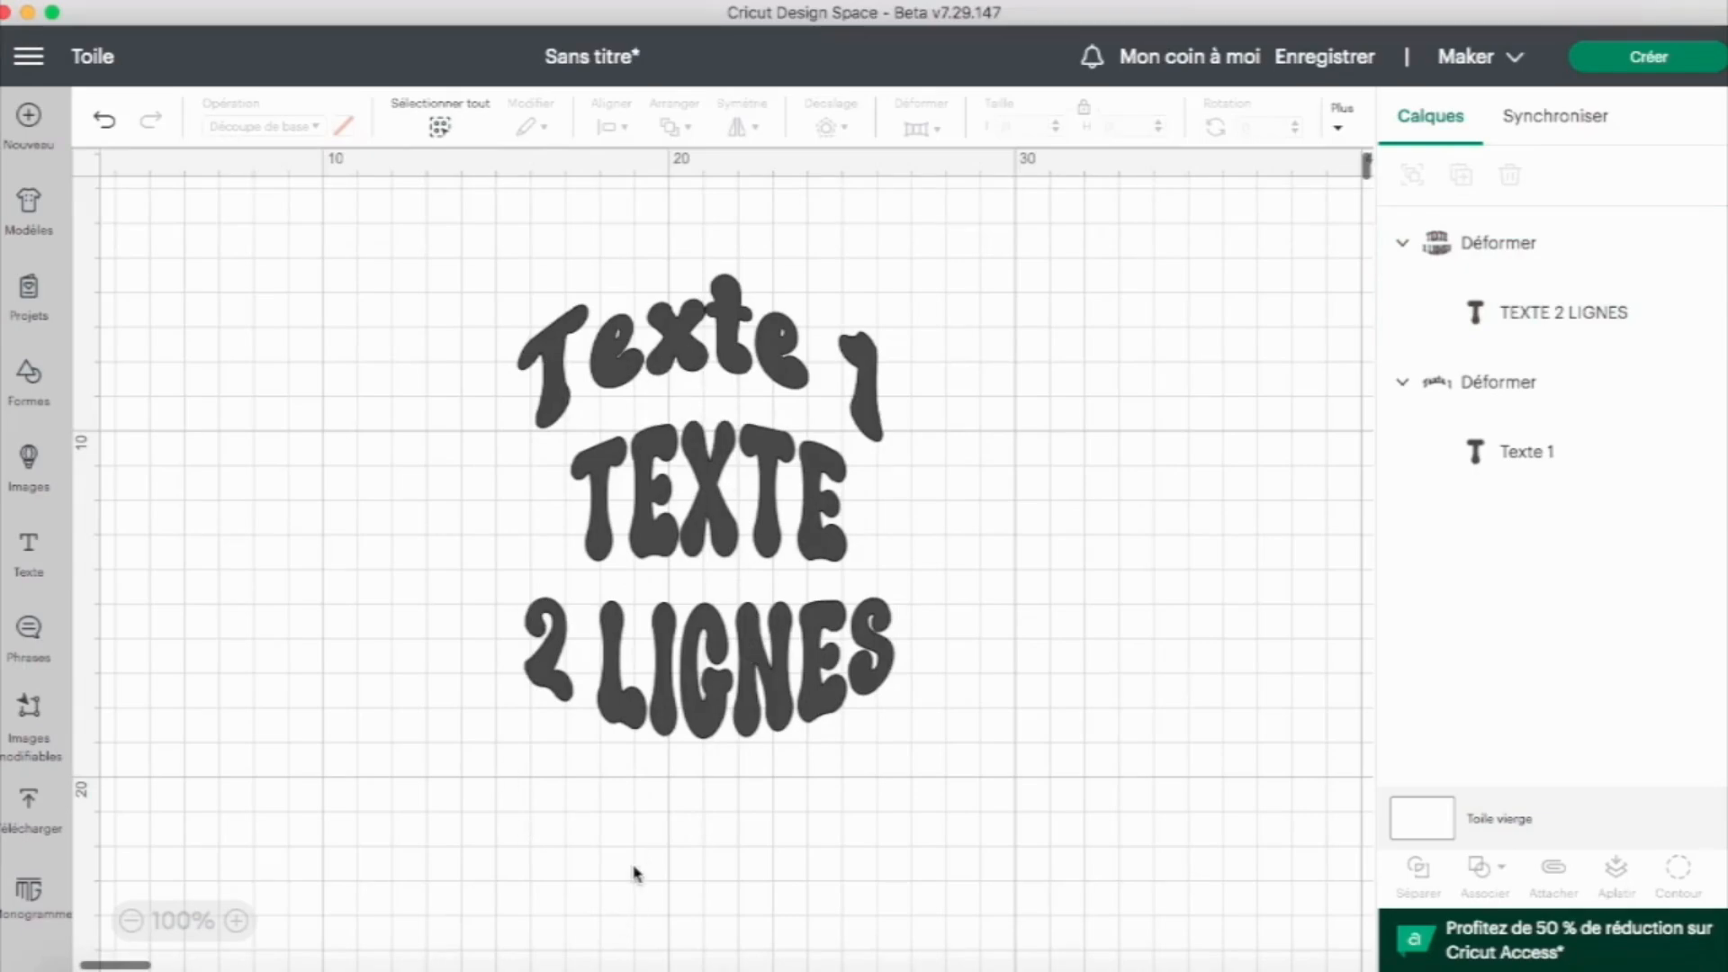
scroll(635, 872, down, 1)
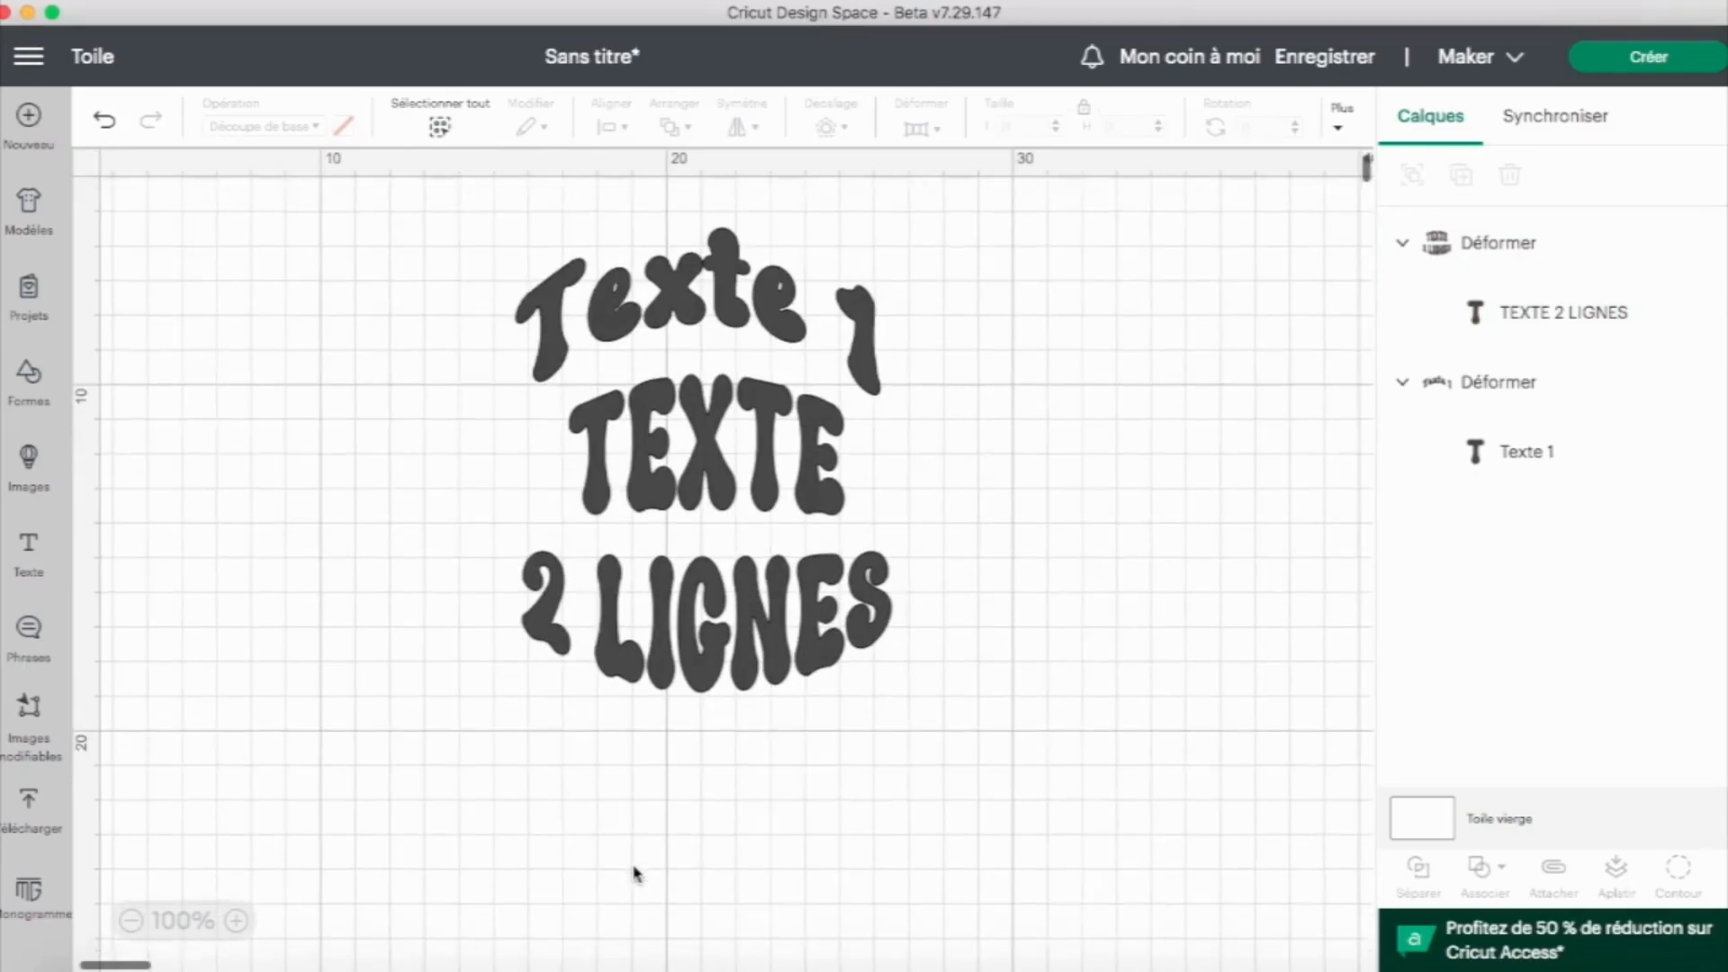
- Browse the Déformer styles for the two-line text, try style 20 and settle on style 23
click(767, 427)
click(918, 127)
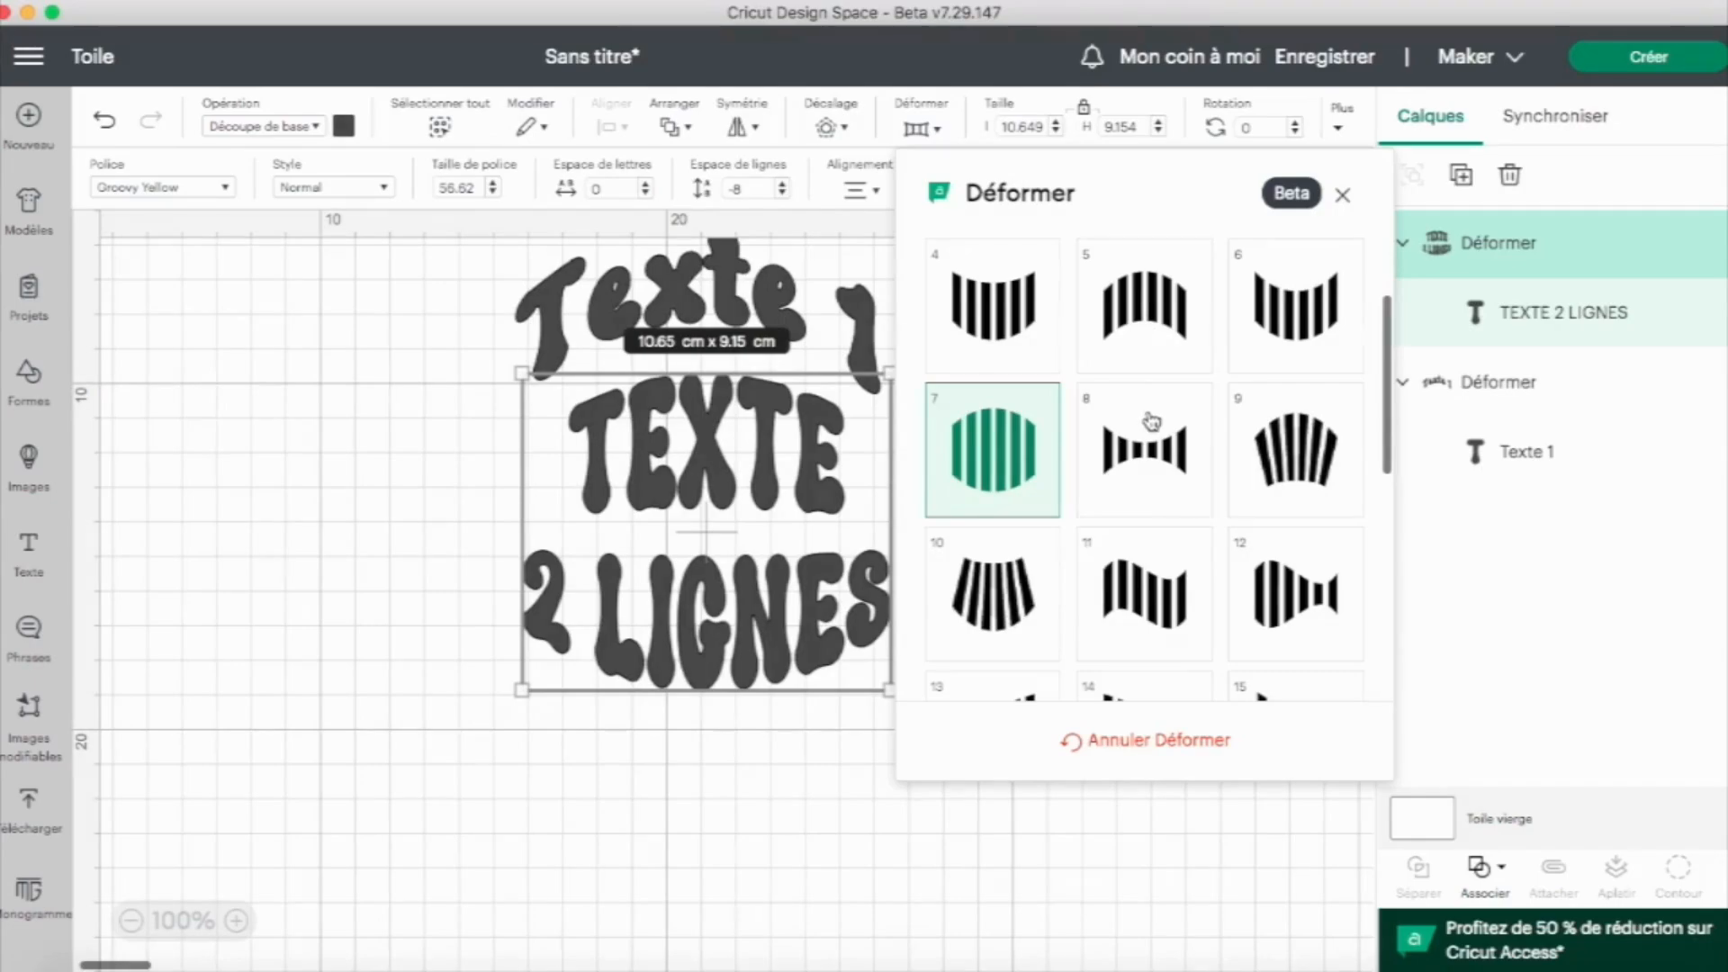
scroll(1015, 516, down, 5)
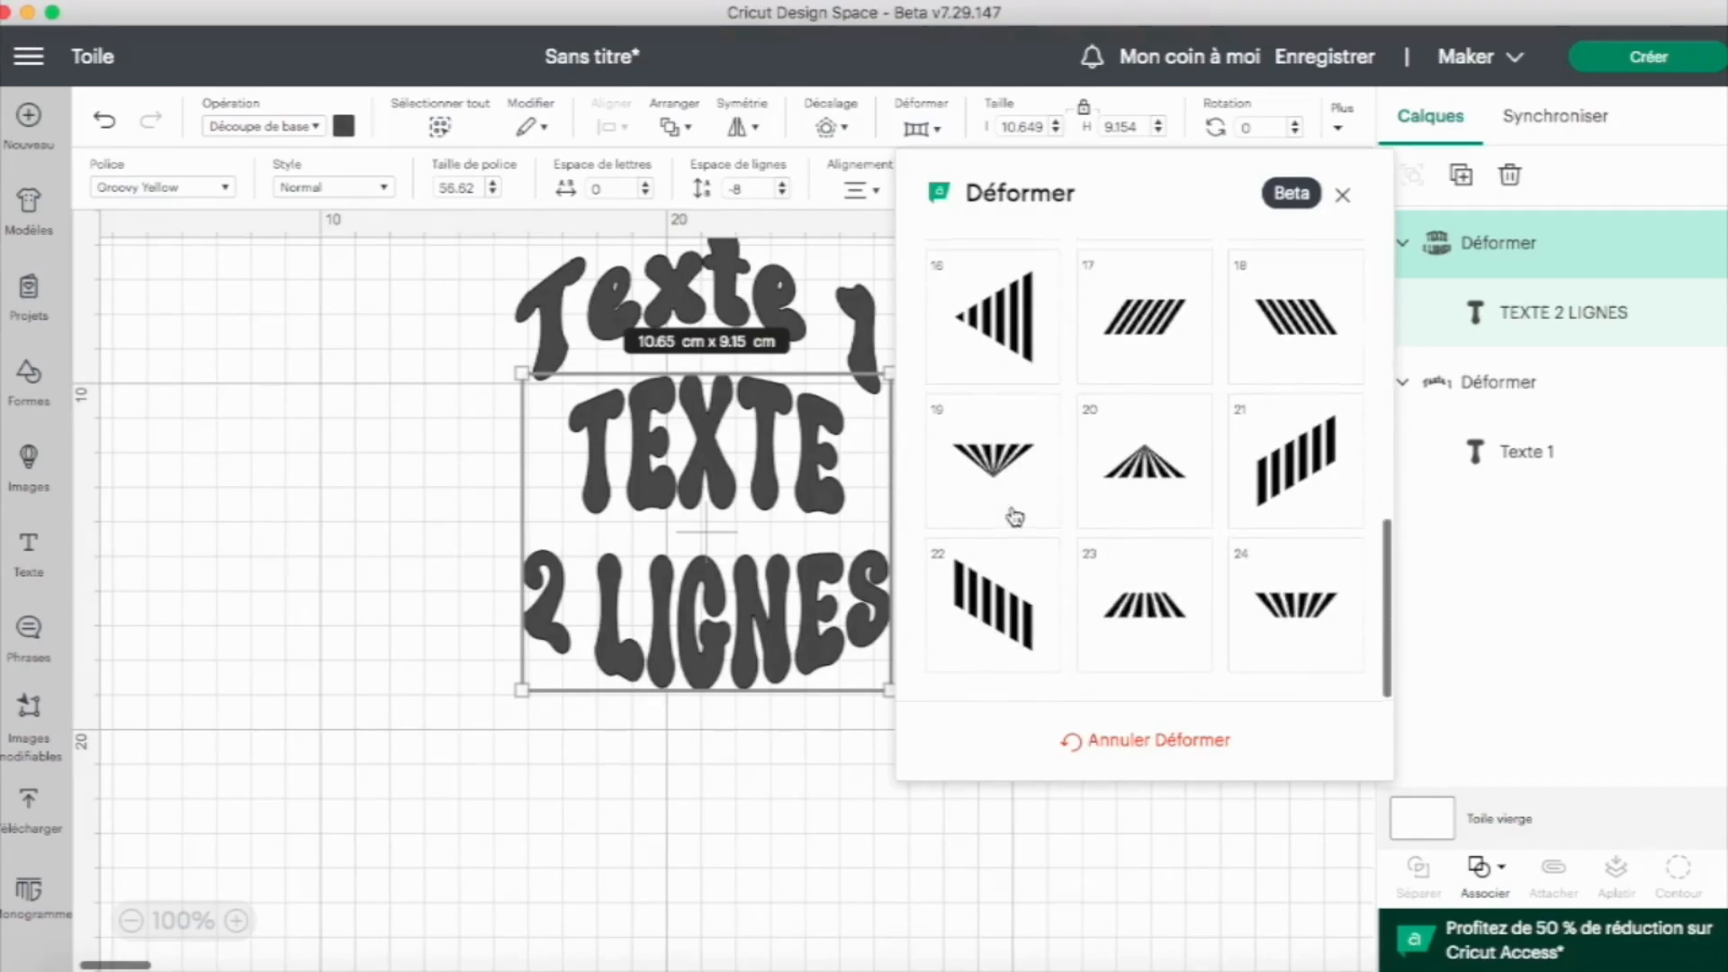
key(Escape)
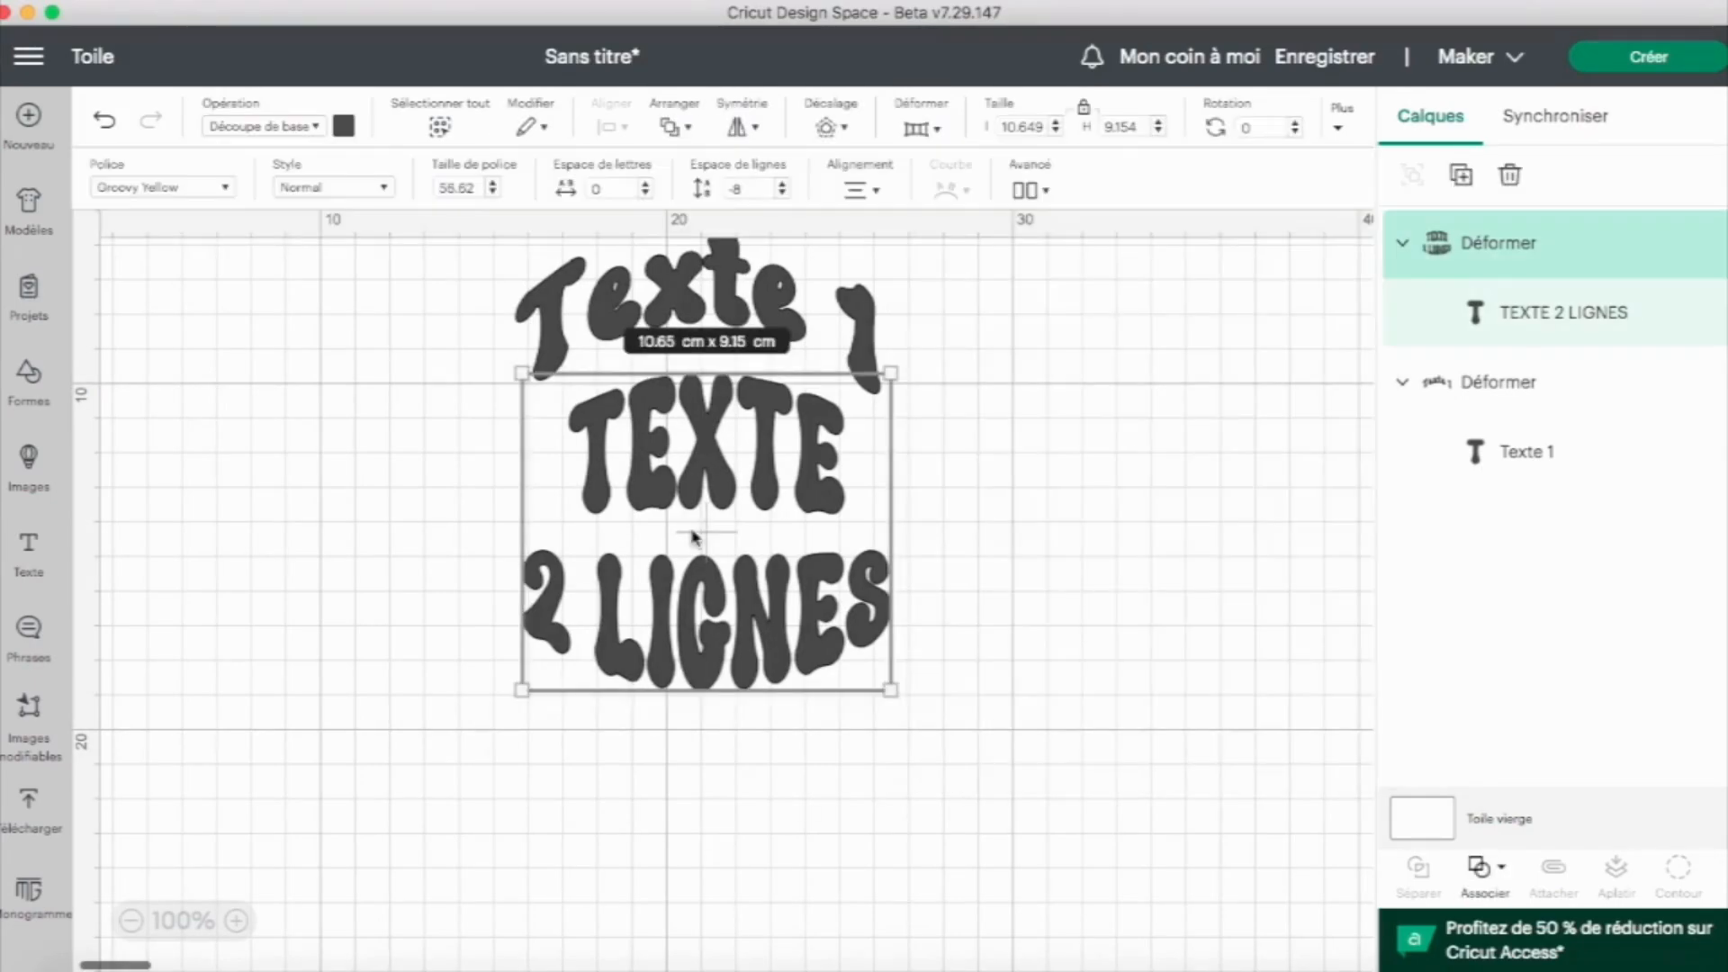
double_click(838, 546)
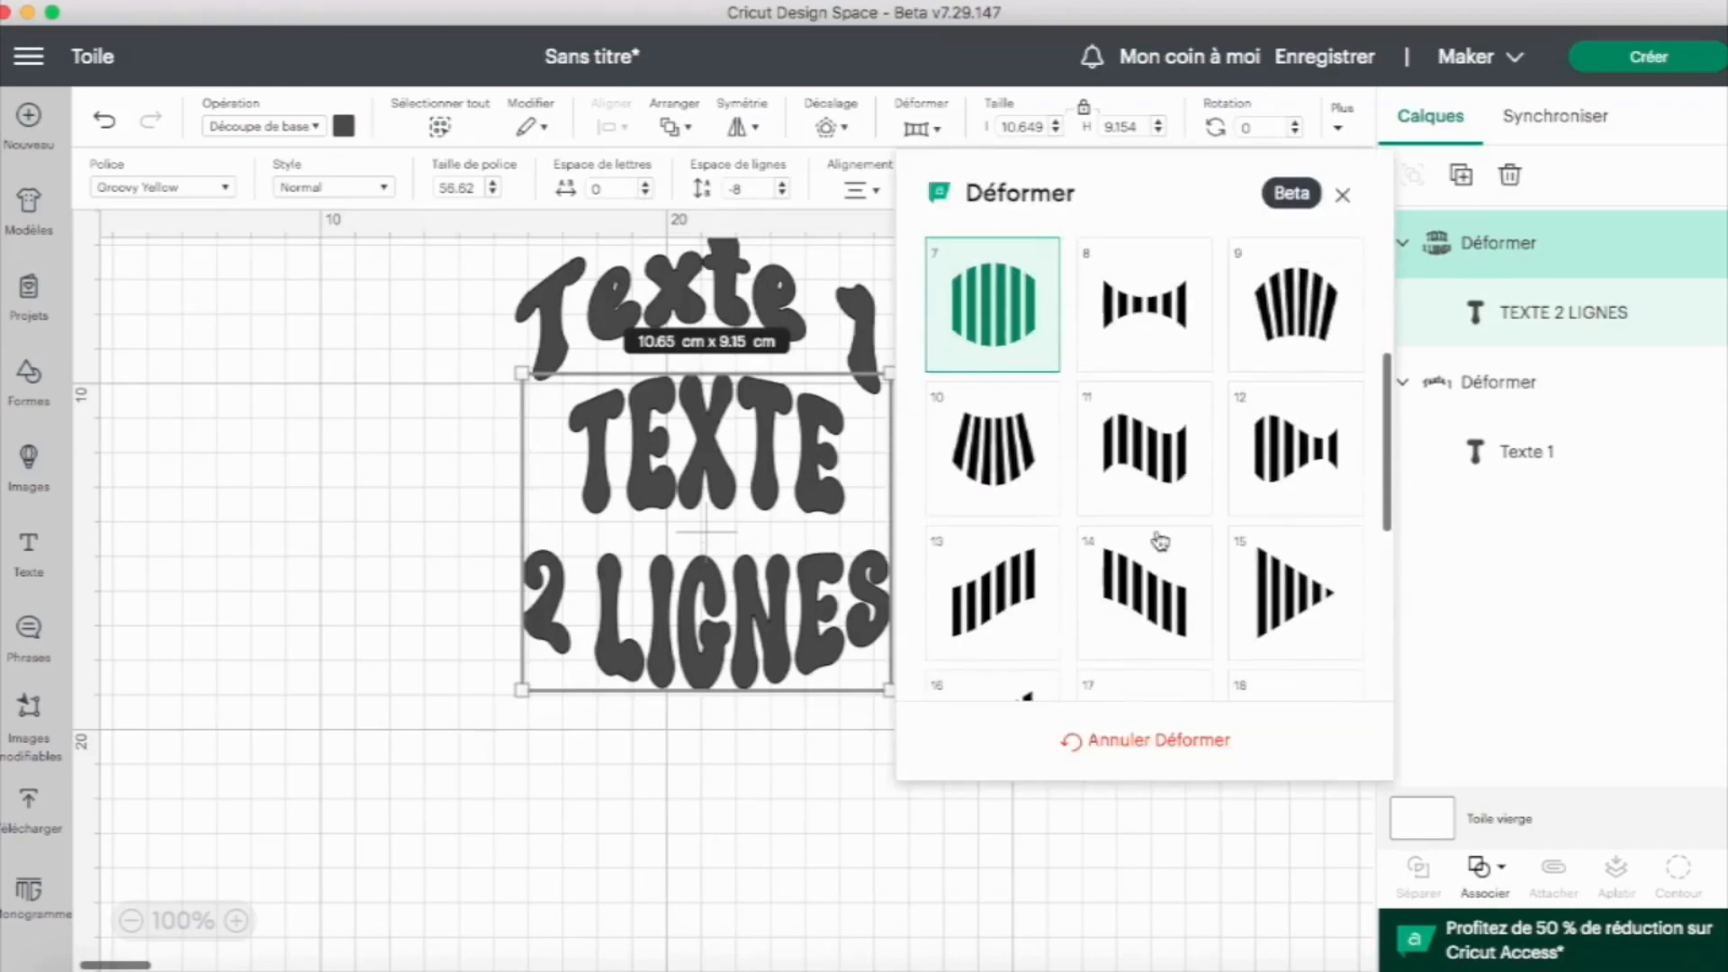
scroll(1161, 536, down, 5)
click(1147, 484)
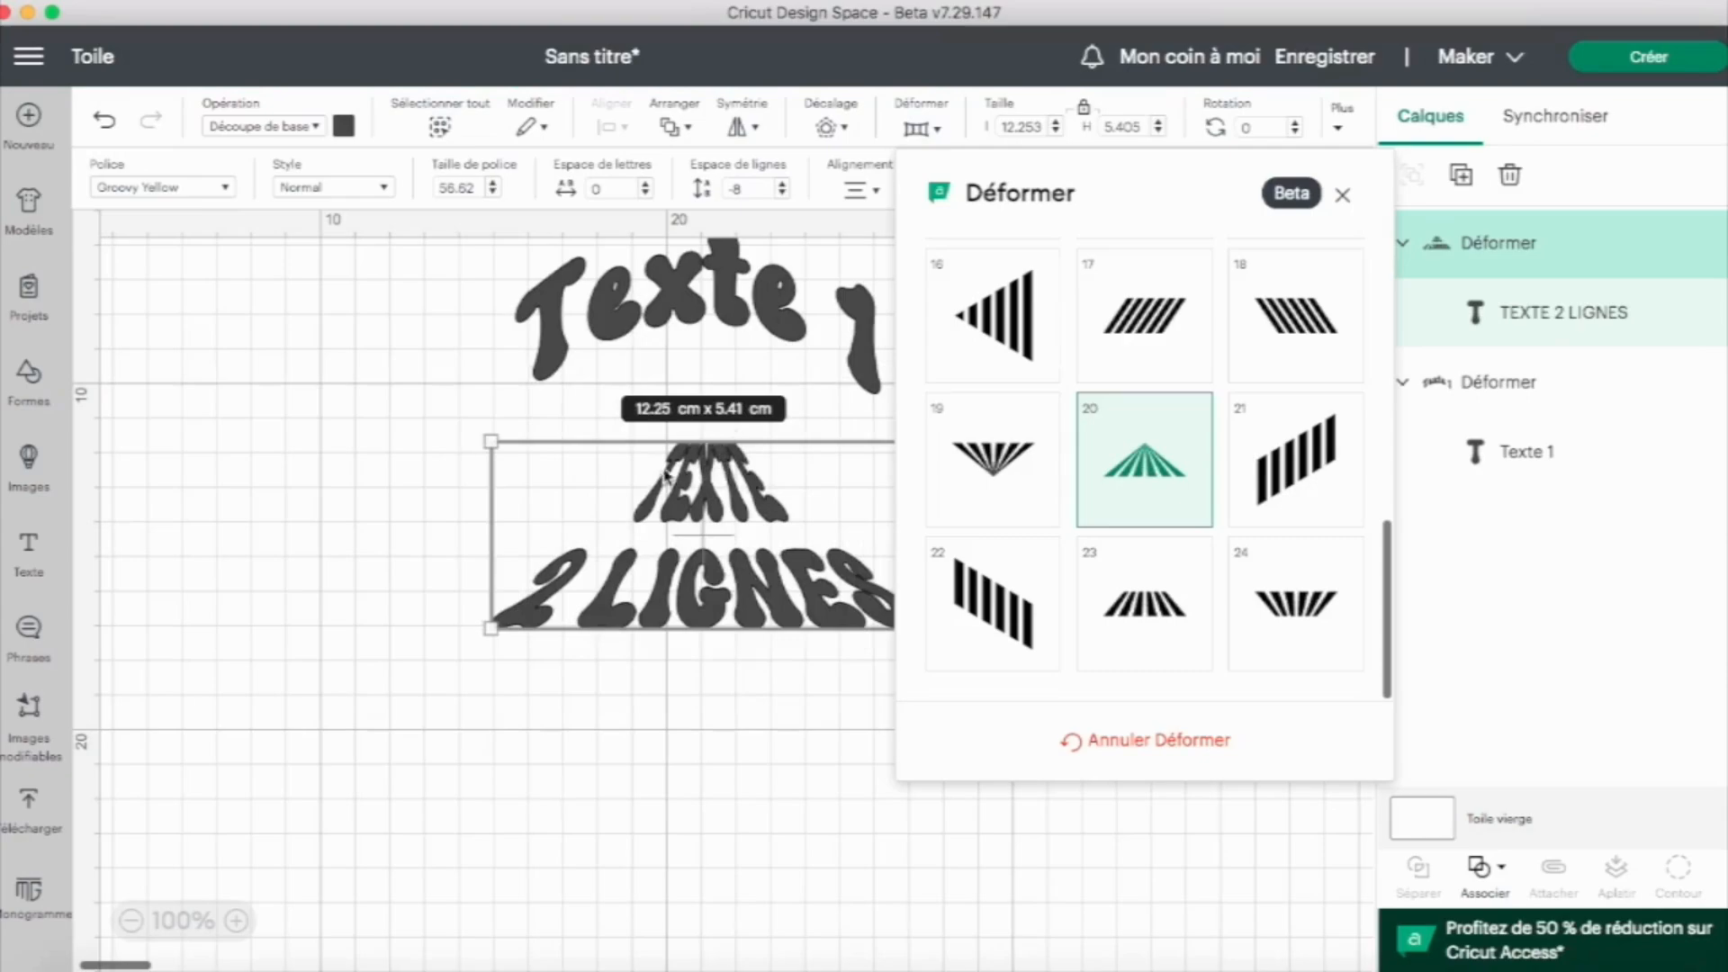
click(1151, 614)
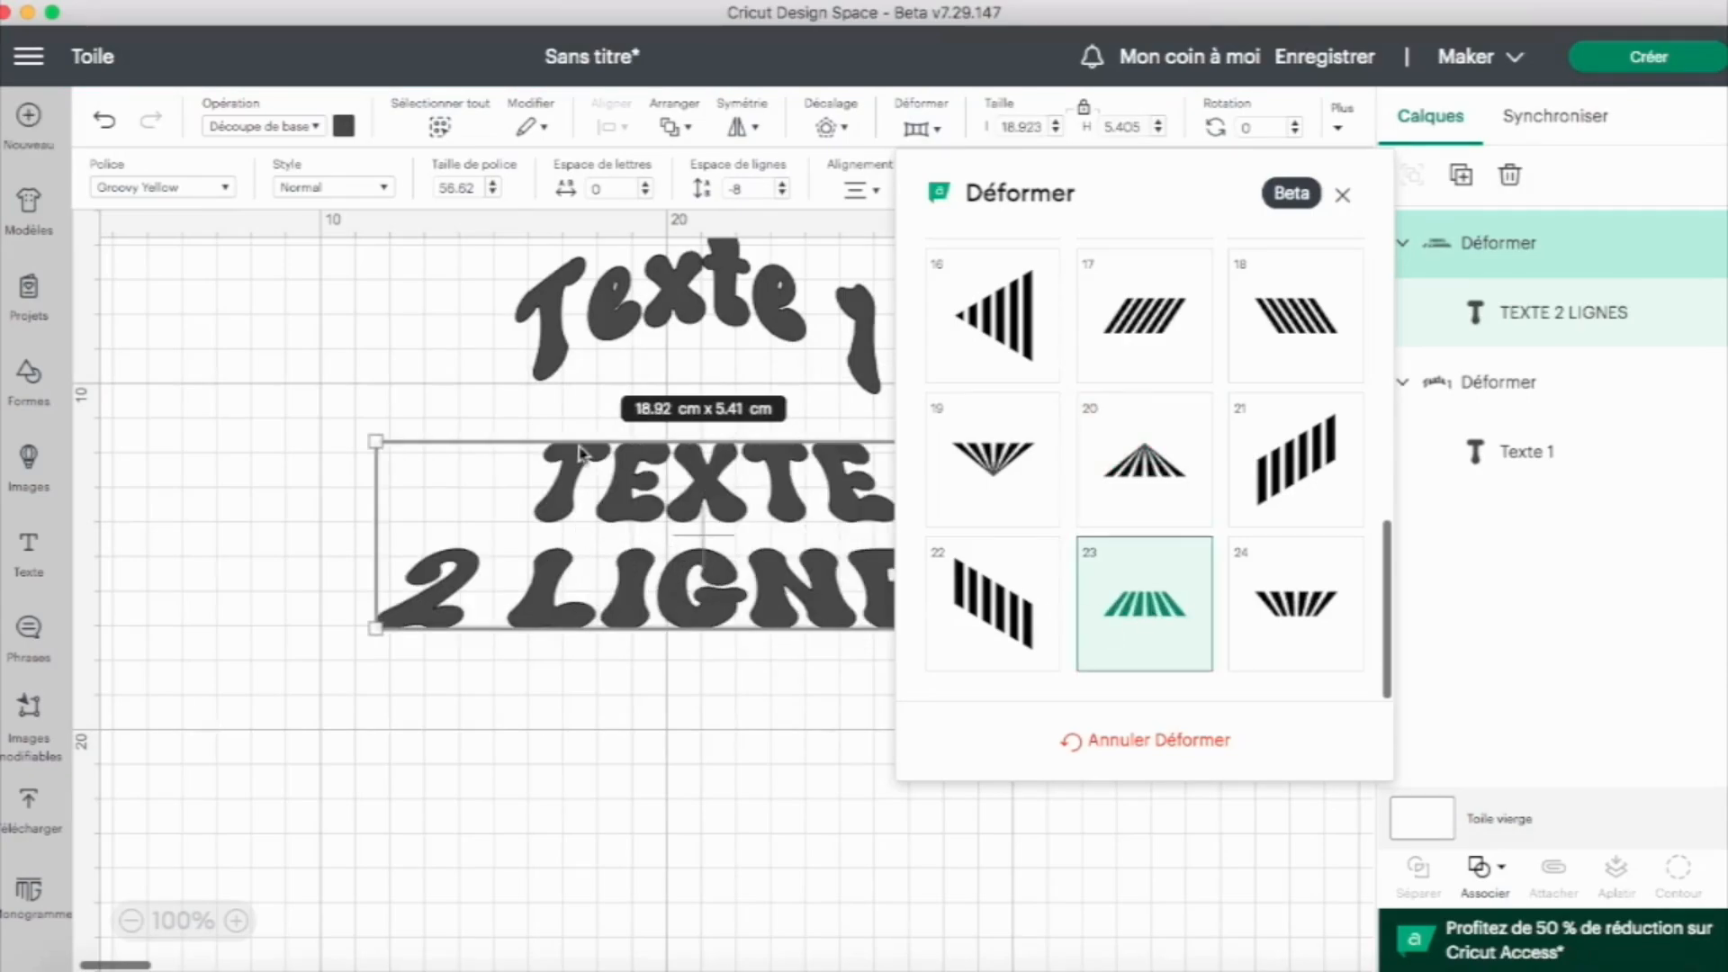
- Move the two-line text lower, unlock its proportions and flatten it to about 18.92 x 2.9 cm
drag(807, 517, 630, 728)
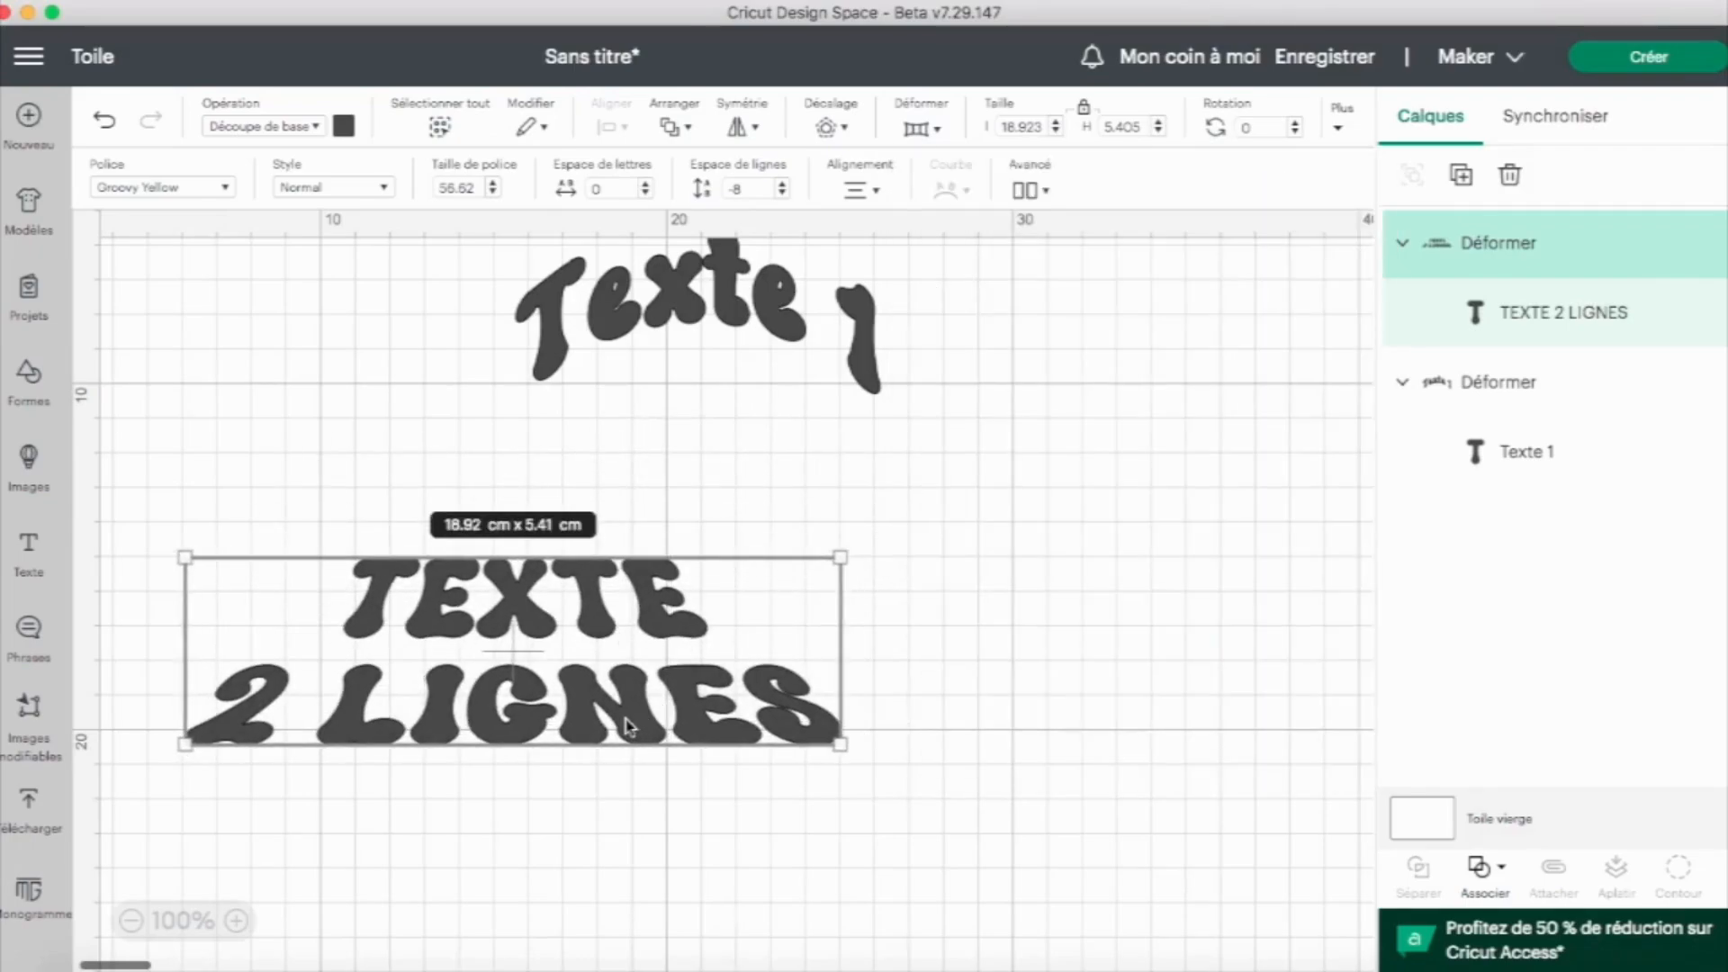
click(1085, 110)
drag(548, 747, 551, 658)
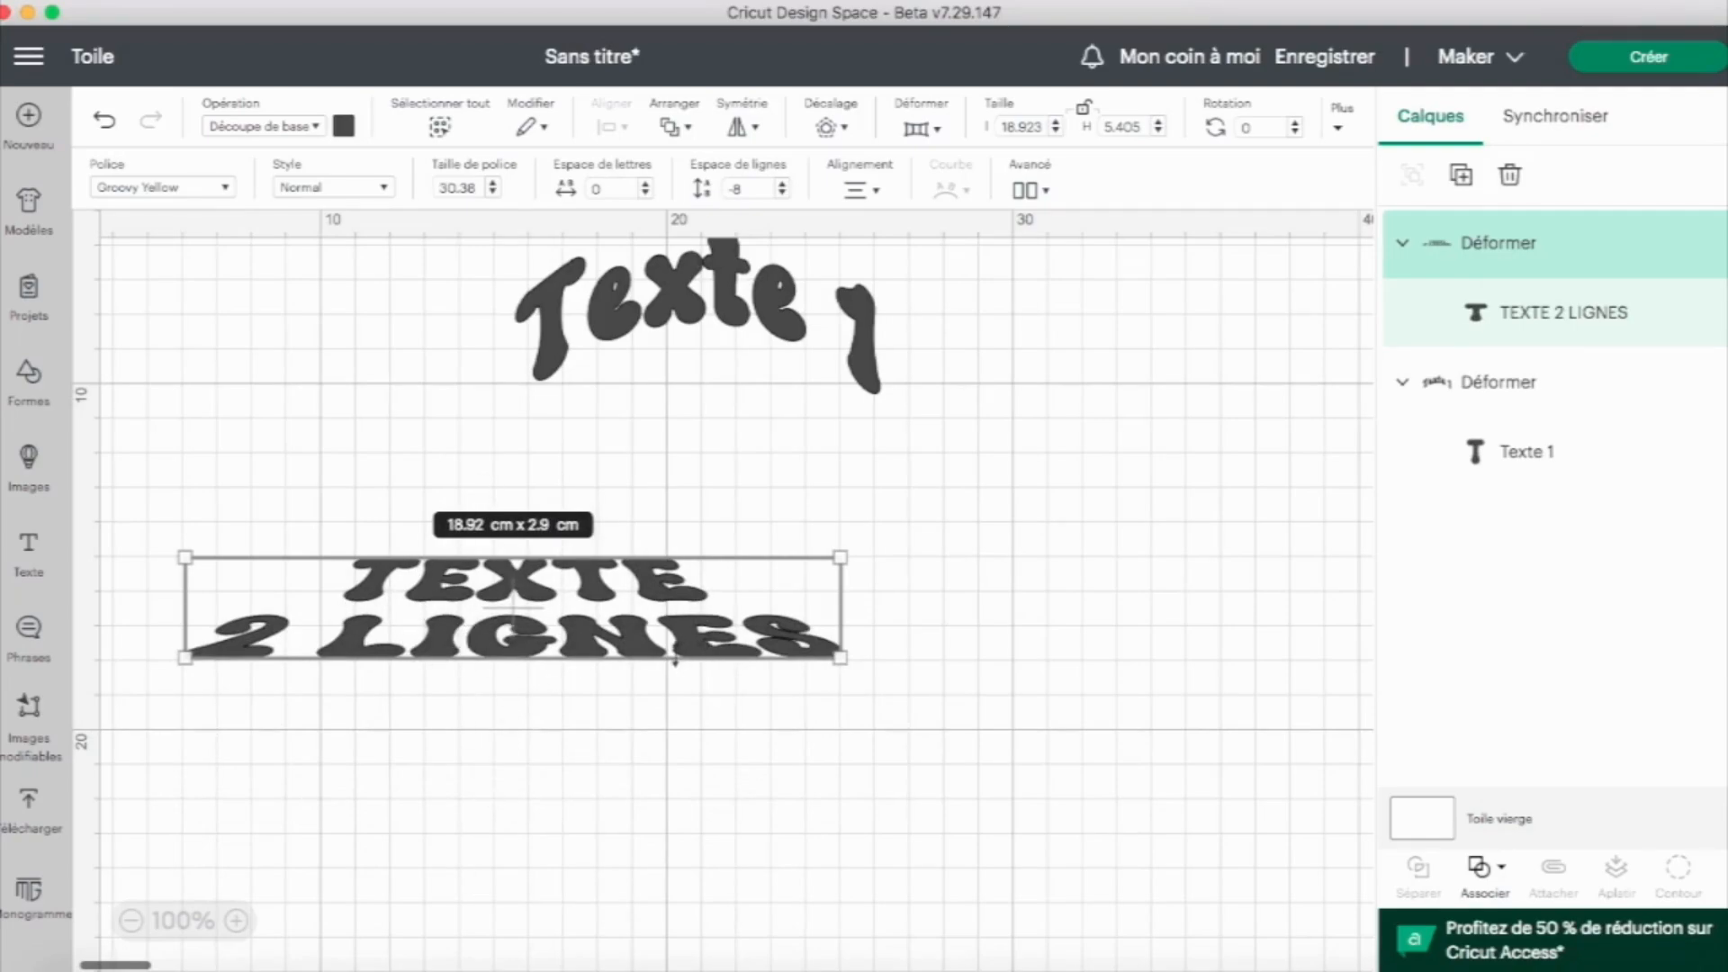
- Insert an empty line above TEXTE in the warped two-line text and finish editing
double_click(380, 595)
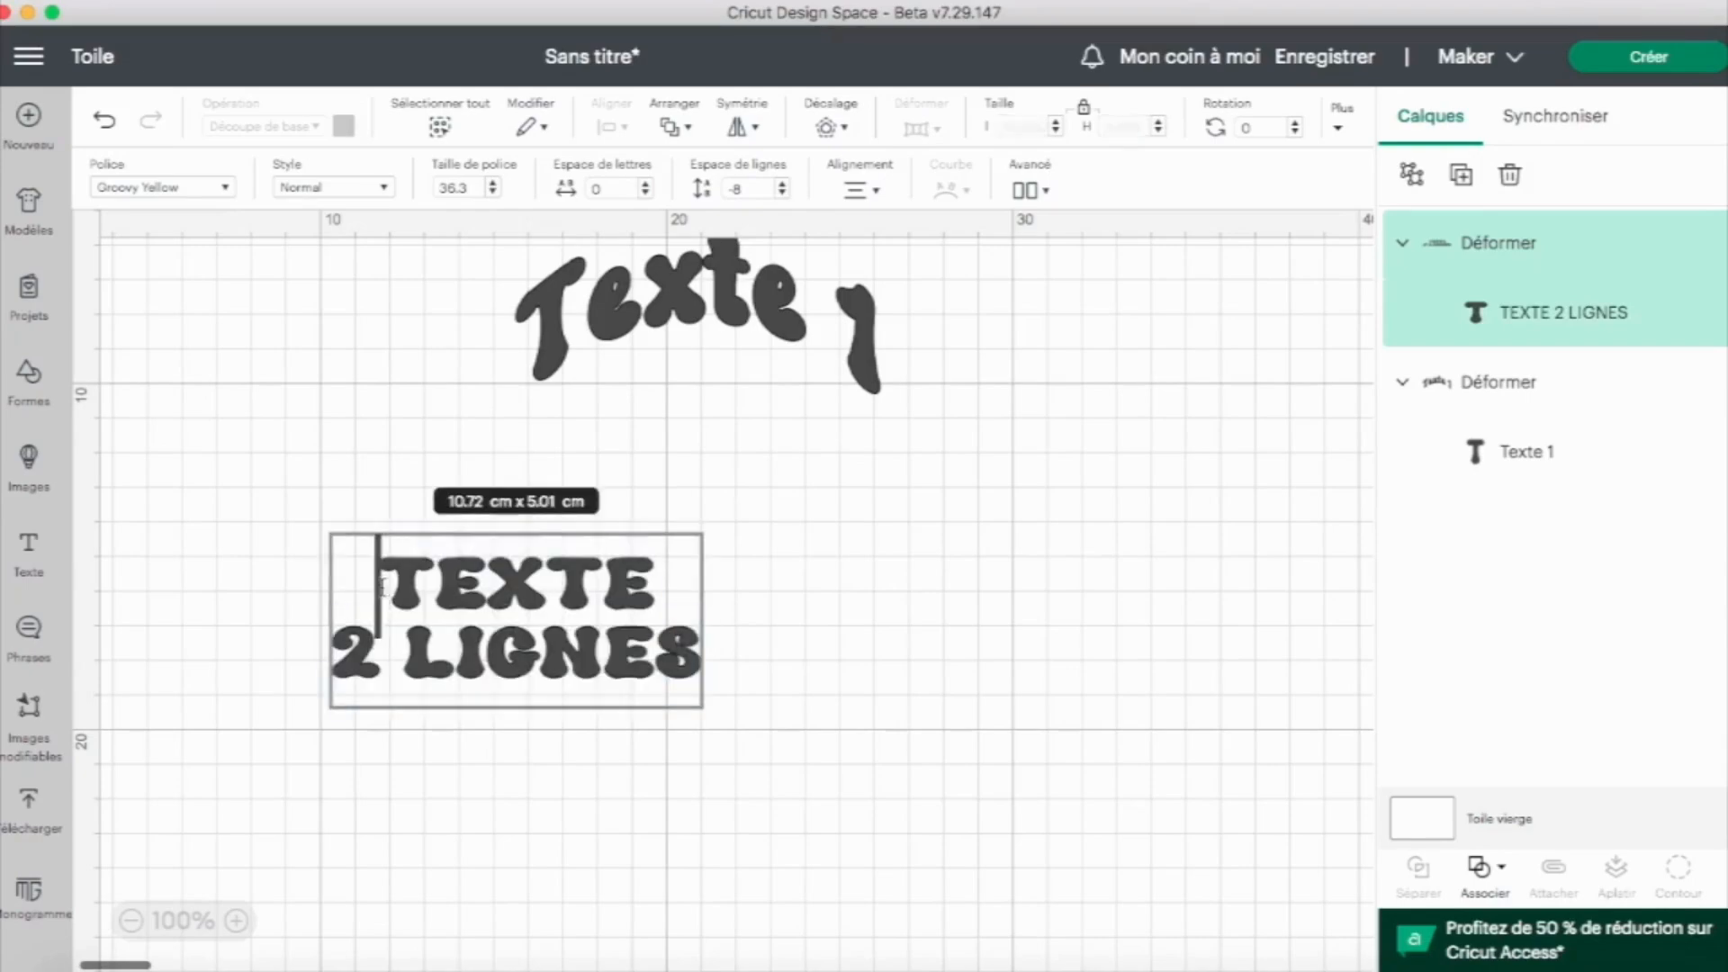
key(Return)
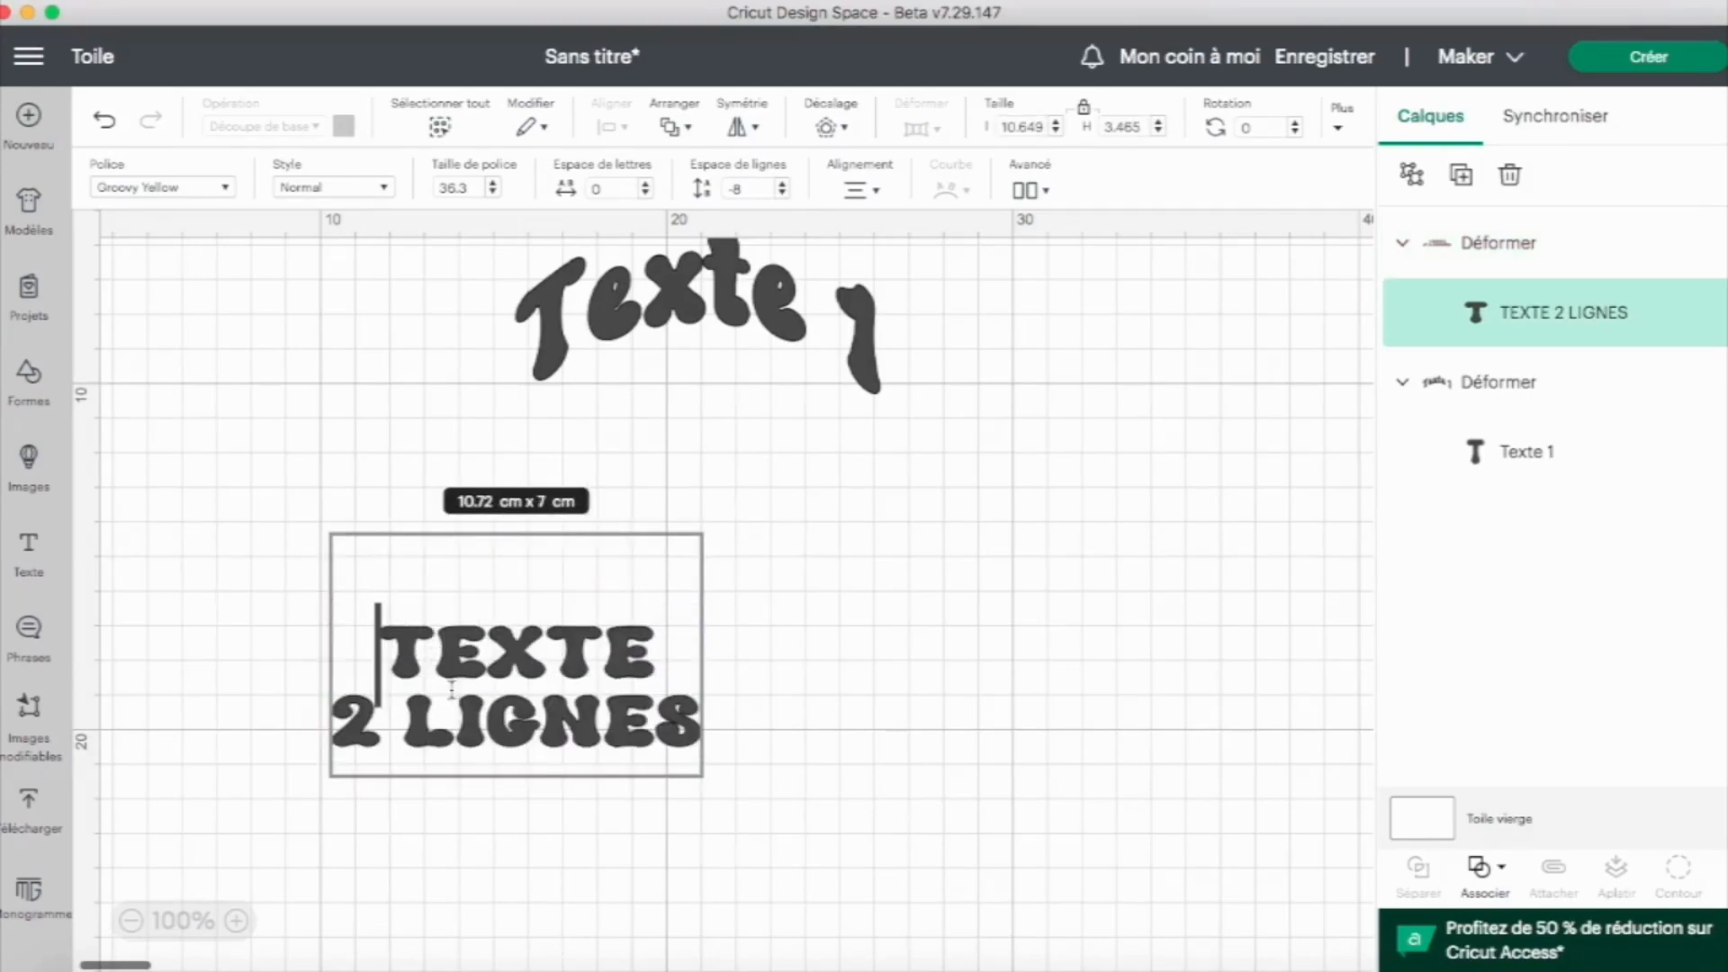
click(581, 813)
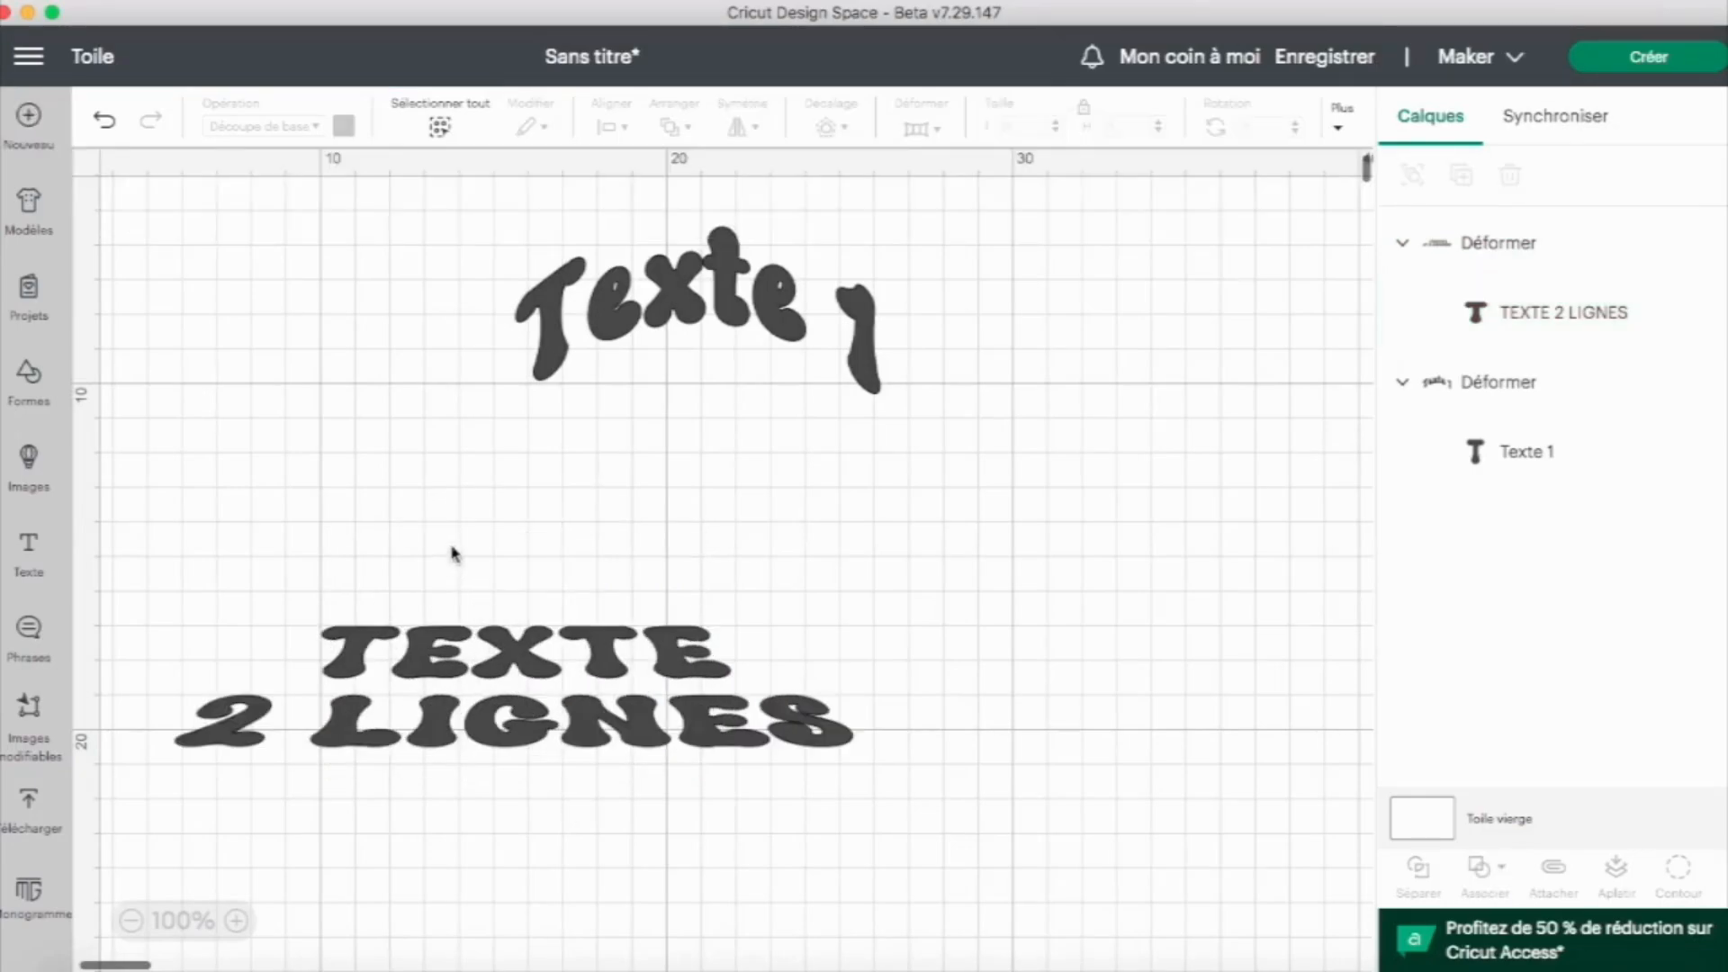
- Move the two-line text up closer beneath Texte 1 and send the project to mat preparation
click(459, 707)
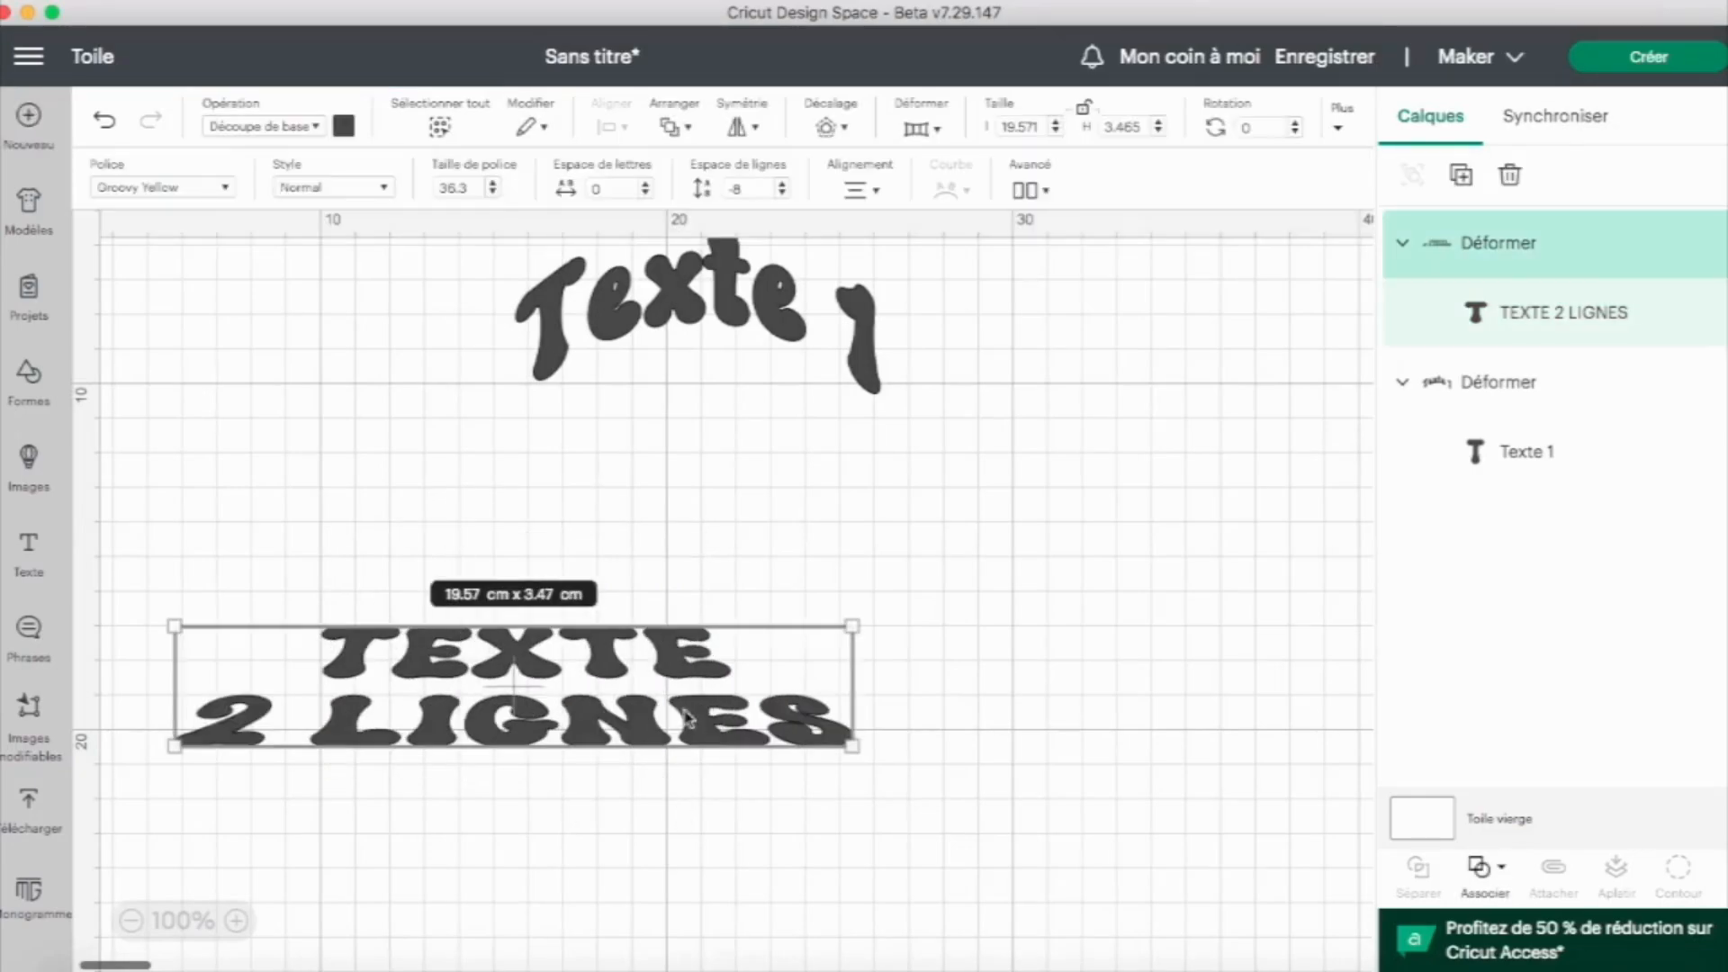
drag(687, 717, 766, 620)
click(1637, 63)
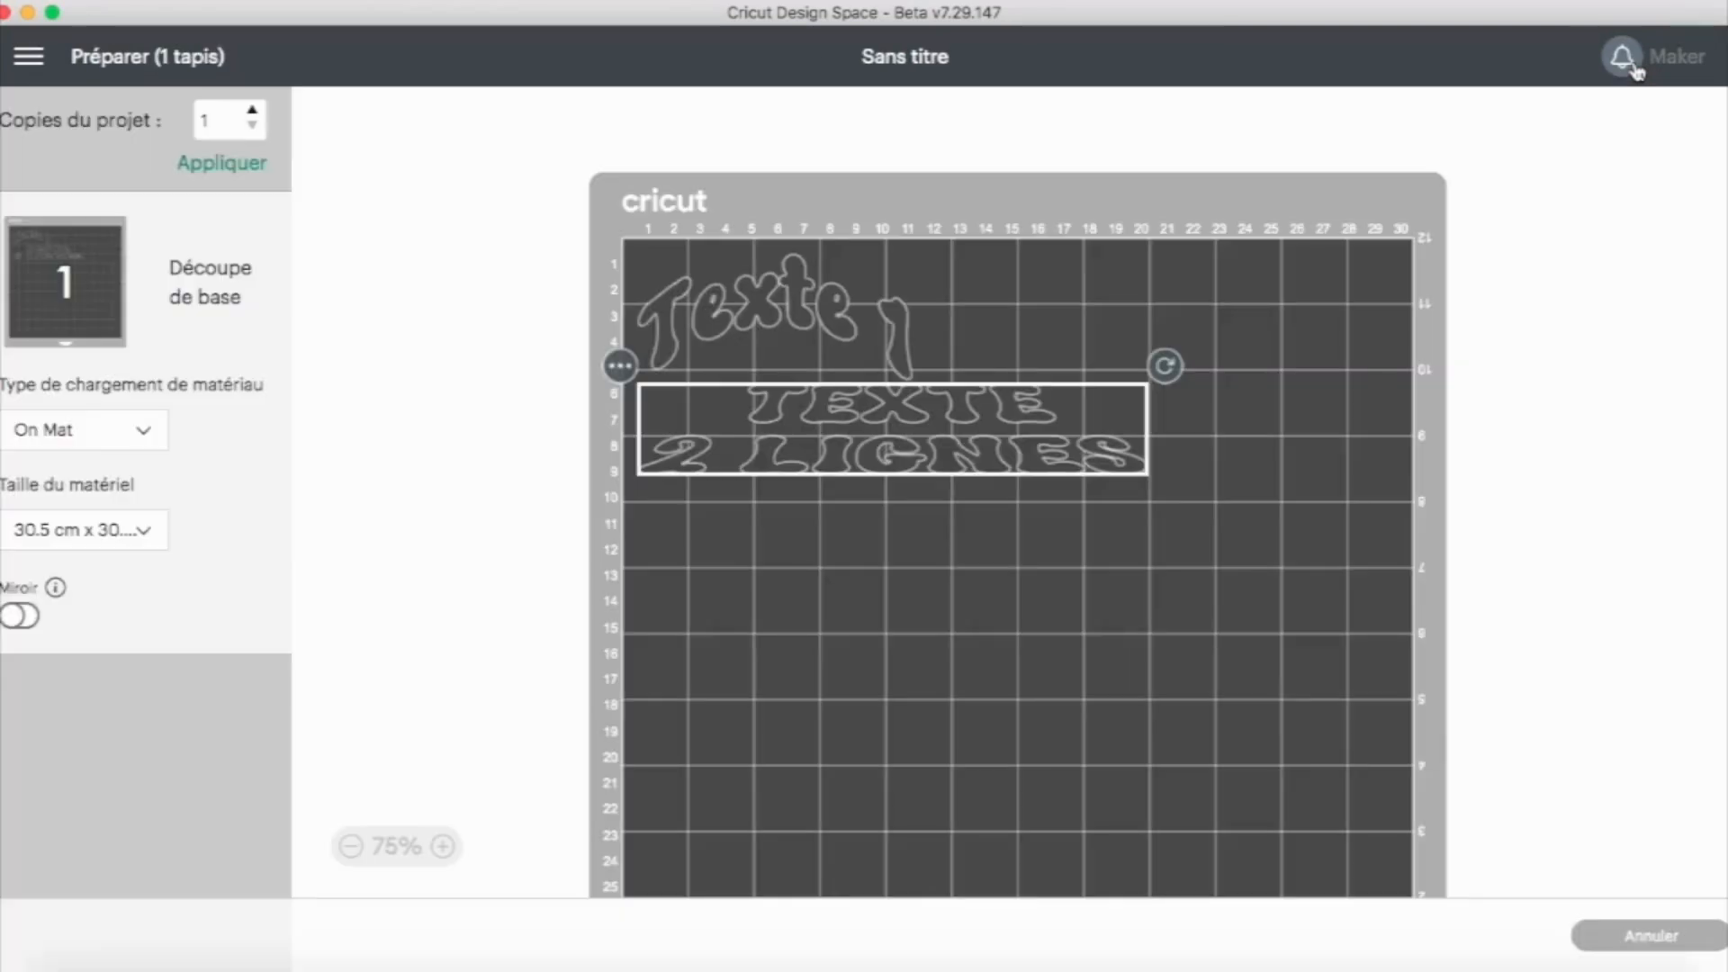